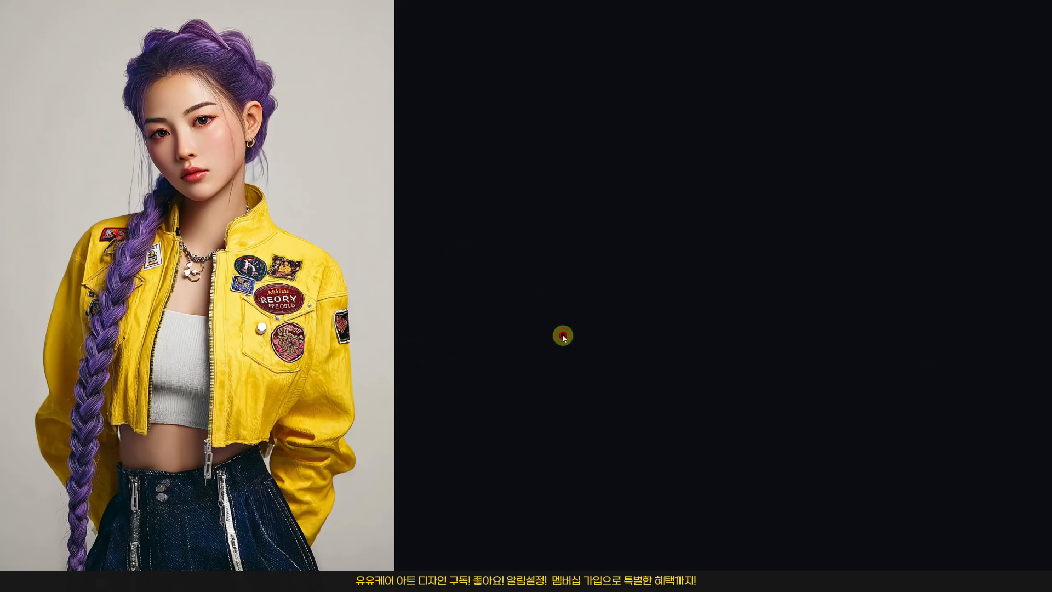
{"action": "left_click", "coordinate": [618, 330]}
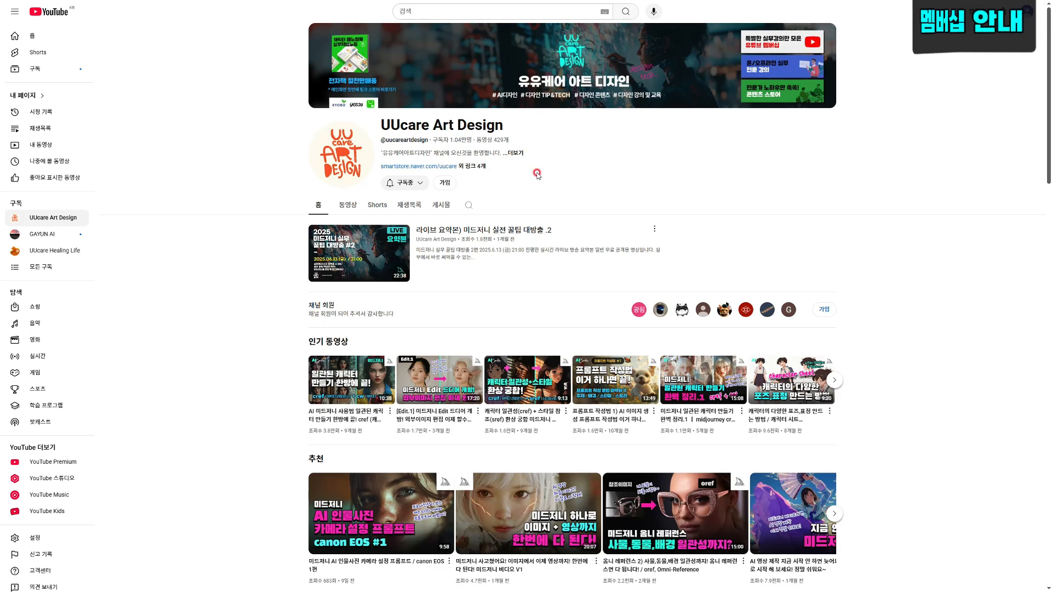
- Open the channel's membership tiers and browse the members-only video playlist
{"action": "left_click", "coordinate": [443, 184]}
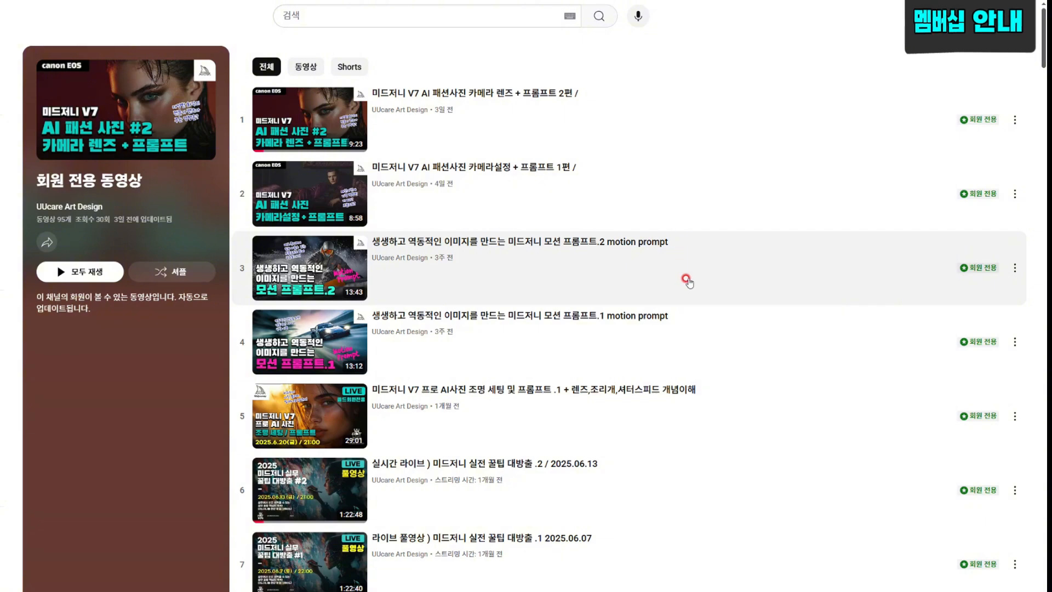
{"action": "scroll", "coordinate": [696, 208], "scroll_direction": "down", "scroll_amount": 2}
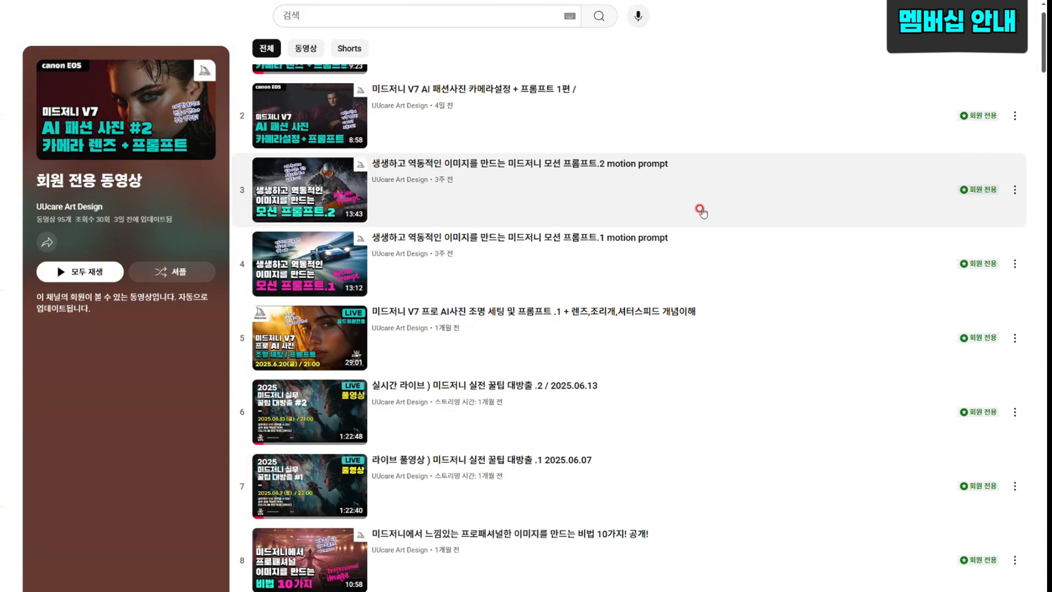
{"action": "scroll", "coordinate": [700, 210], "scroll_direction": "down", "scroll_amount": 2}
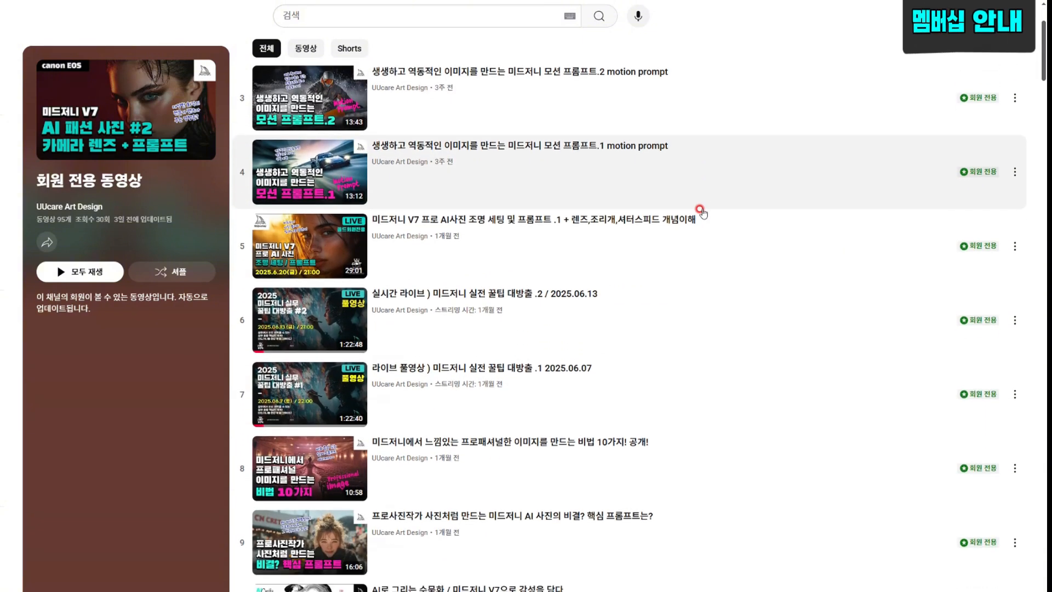
{"action": "scroll", "coordinate": [700, 210], "scroll_direction": "down", "scroll_amount": 18}
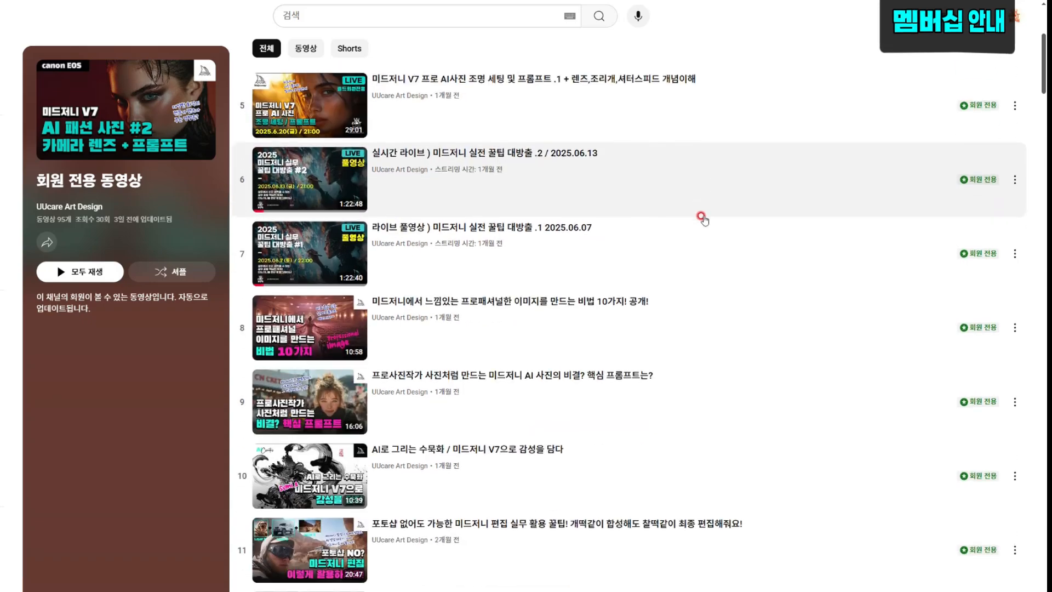
{"action": "scroll", "coordinate": [725, 337], "scroll_direction": "down", "scroll_amount": 10}
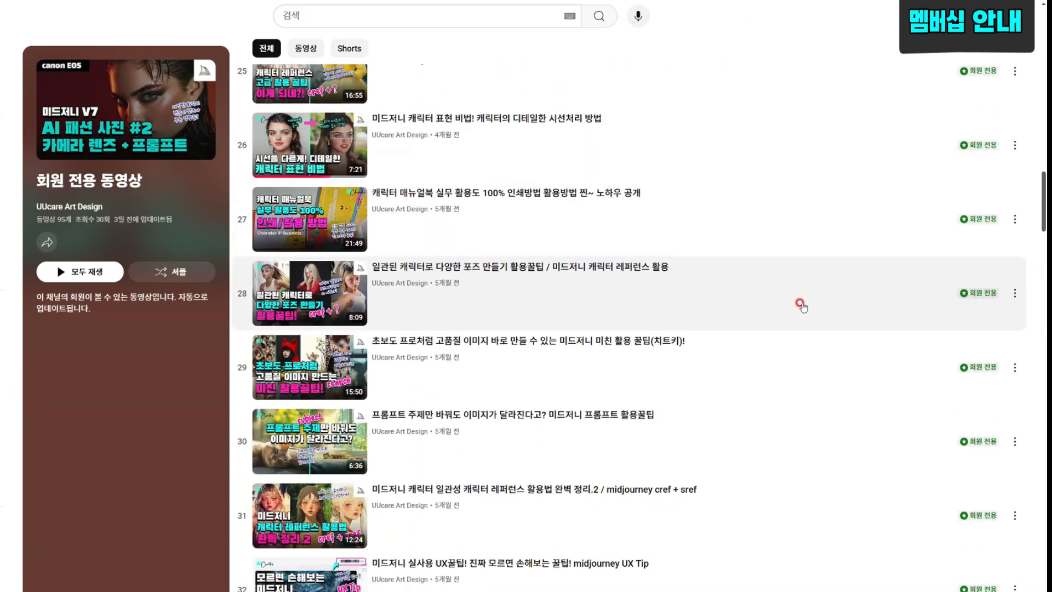
{"action": "scroll", "coordinate": [800, 307], "scroll_direction": "down", "scroll_amount": 9}
{"action": "scroll", "coordinate": [800, 315], "scroll_direction": "down", "scroll_amount": 8}
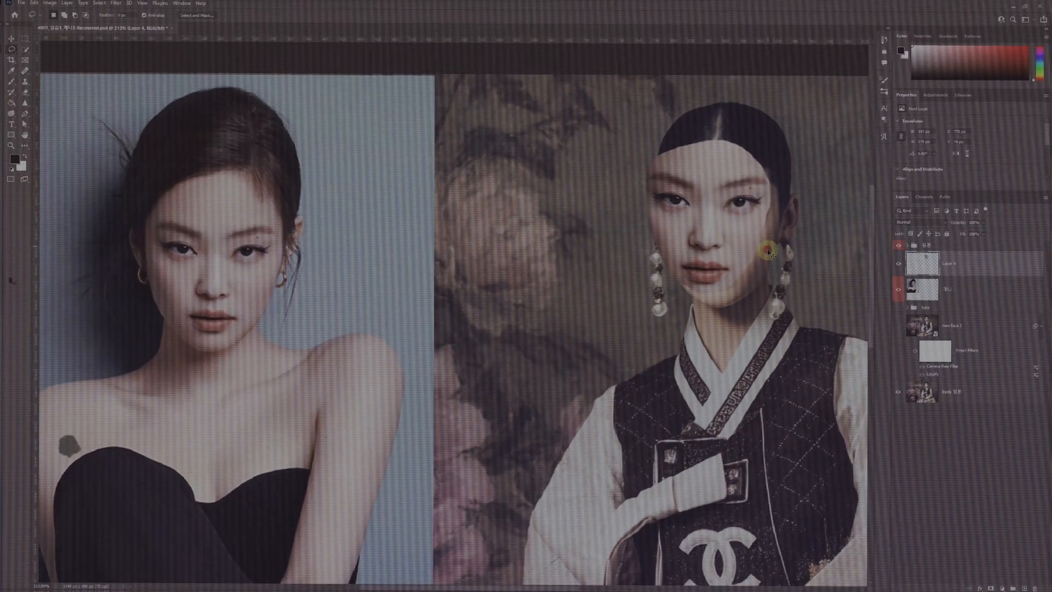
- In Photoshop, move and scale the copied face with Free Transform to fit over the hanbok model's face
{"action": "left_click_drag", "start_coordinate": [768, 252], "coordinate": [783, 263]}
{"action": "key", "text": "ctrl+t"}
{"action": "left_click_drag", "start_coordinate": [788, 150], "coordinate": [772, 165]}
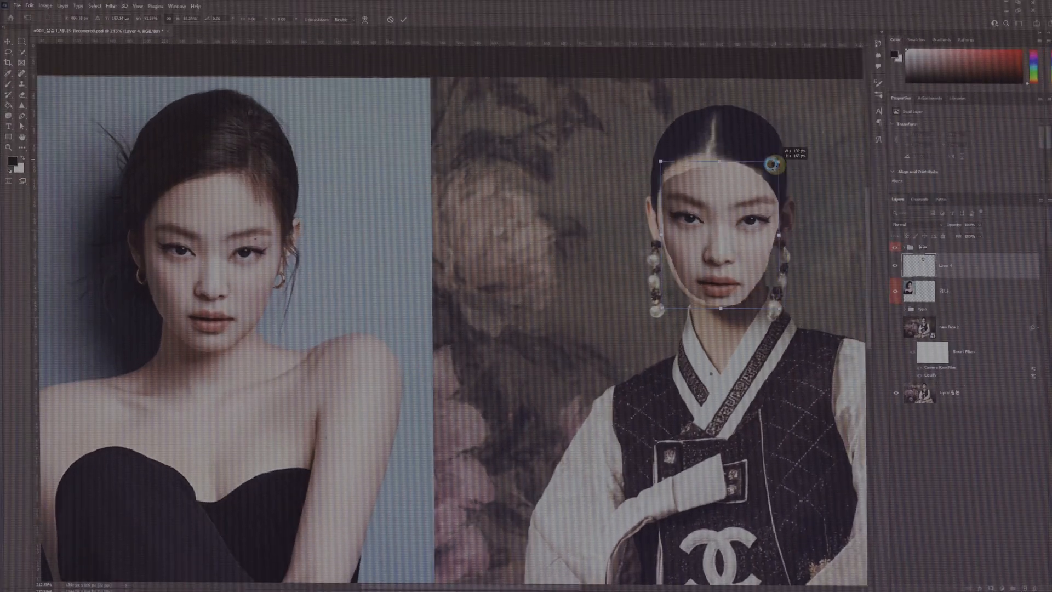
{"action": "key", "text": "Return"}
{"action": "key", "text": "ctrl+t"}
{"action": "left_click_drag", "start_coordinate": [738, 236], "coordinate": [745, 240]}
{"action": "key", "text": "Return"}
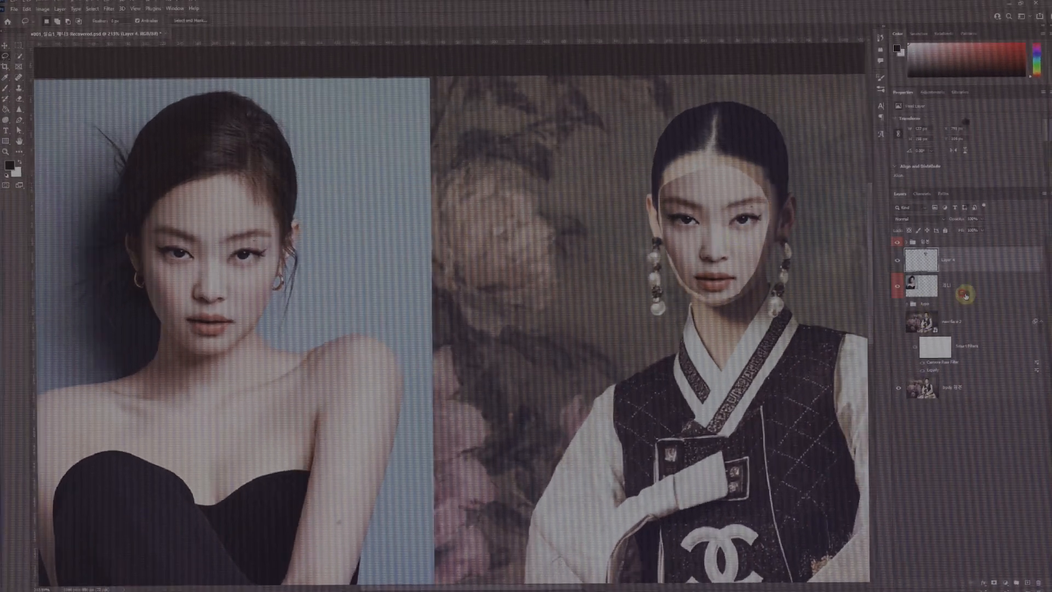
- Lower the face layer's opacity, nudge the face into alignment with the model's features, and restore full opacity
{"action": "scroll", "coordinate": [716, 253], "scroll_direction": "up", "scroll_amount": 3}
{"action": "left_click", "coordinate": [983, 234]}
{"action": "left_click_drag", "start_coordinate": [983, 240], "coordinate": [971, 240]}
{"action": "left_click_drag", "start_coordinate": [643, 300], "coordinate": [641, 292]}
{"action": "left_click", "coordinate": [983, 233]}
{"action": "left_click_drag", "start_coordinate": [969, 240], "coordinate": [986, 238]}
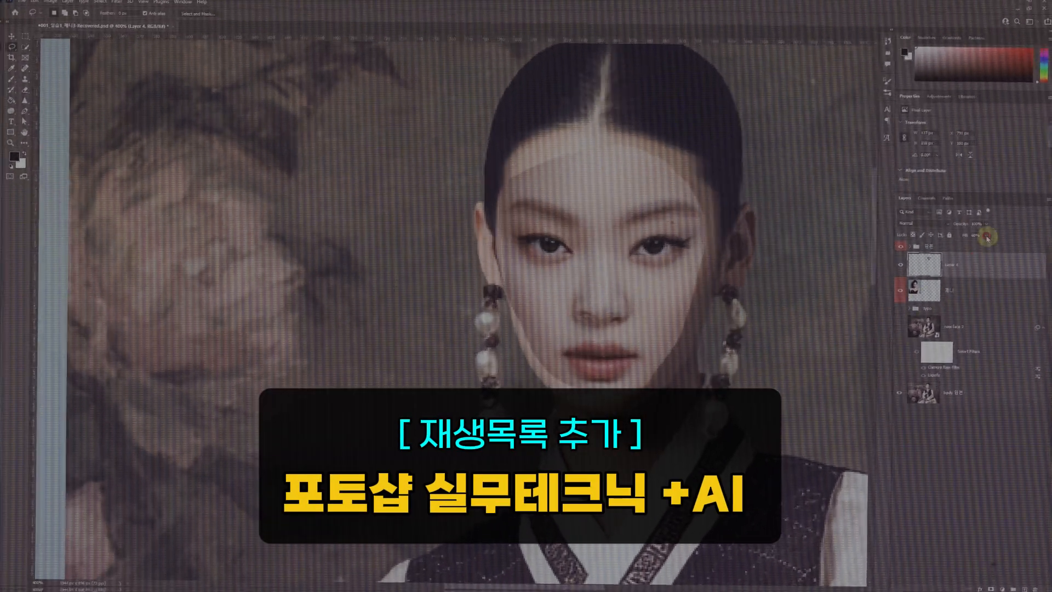
{"action": "scroll", "coordinate": [665, 313], "scroll_direction": "down", "scroll_amount": 1}
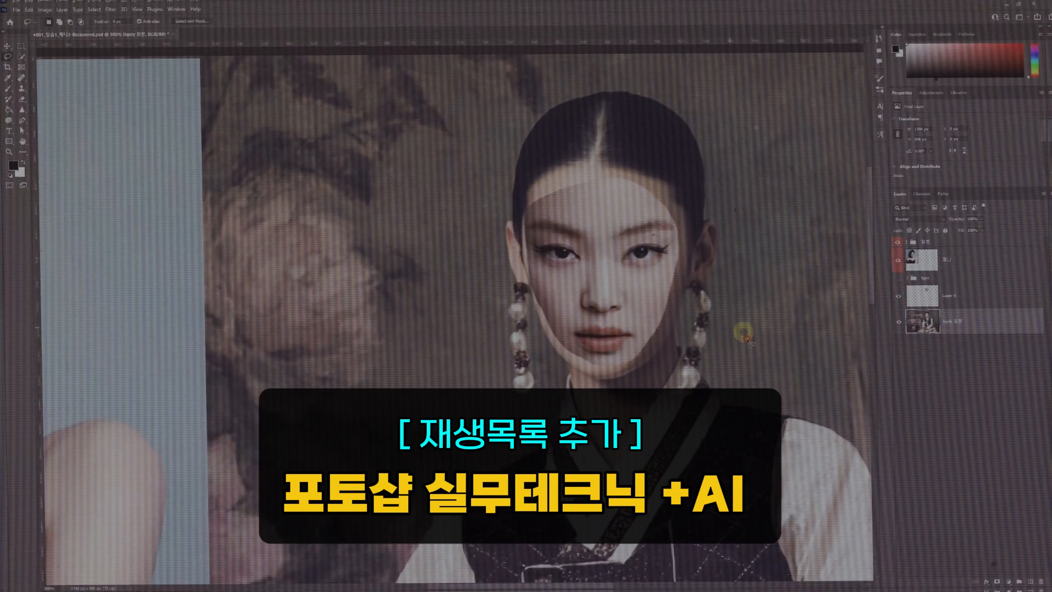
- Rename the pasted face layer as face and duplicate it
{"action": "double_click", "coordinate": [952, 296]}
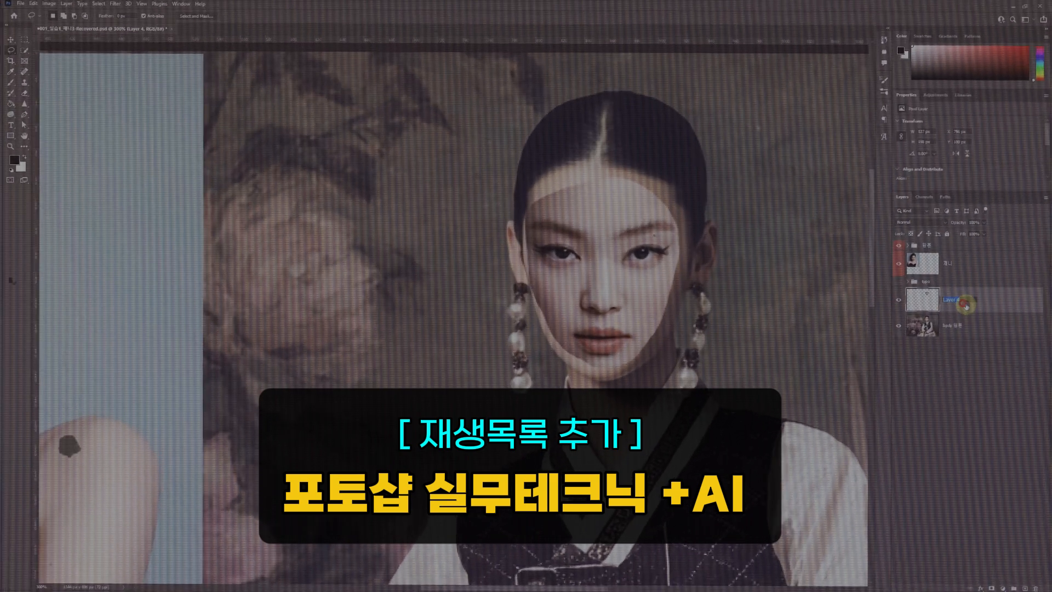
{"action": "type", "text": "face"}
{"action": "key", "text": "Return"}
{"action": "key", "text": "ctrl+j"}
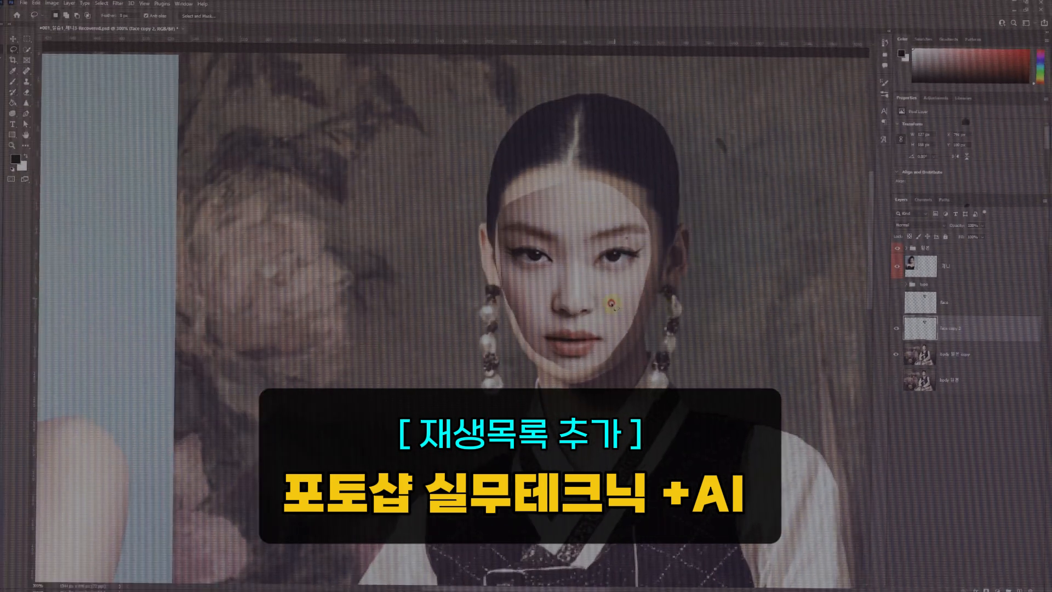
- Load the duplicated face layer's outline as a selection and contract it inward
{"action": "left_click", "coordinate": [924, 328], "text": "ctrl"}
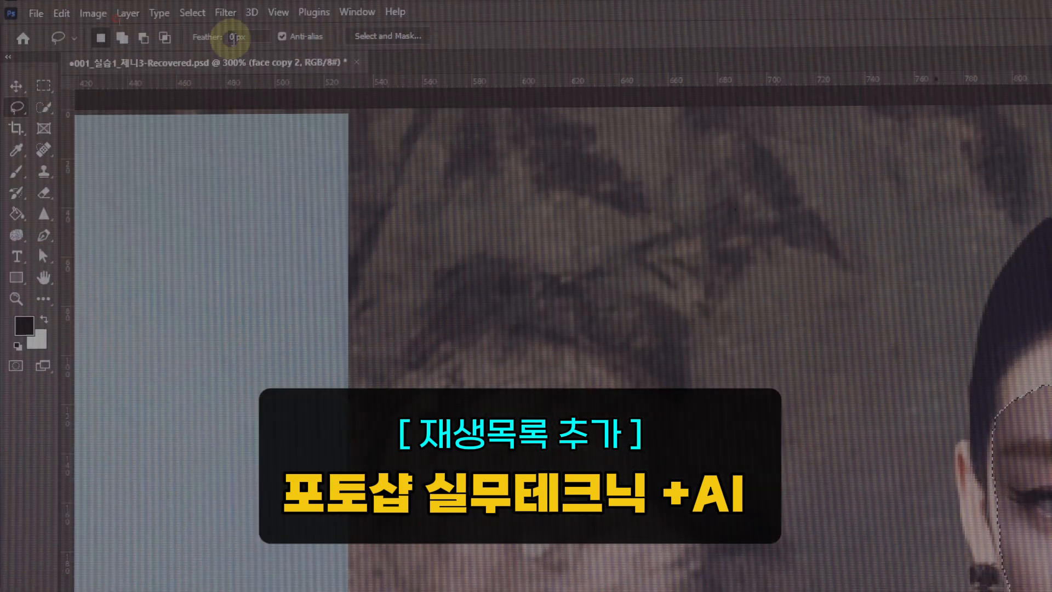
{"action": "left_click", "coordinate": [96, 10]}
{"action": "mouse_move", "coordinate": [142, 131]}
{"action": "left_click", "coordinate": [204, 152]}
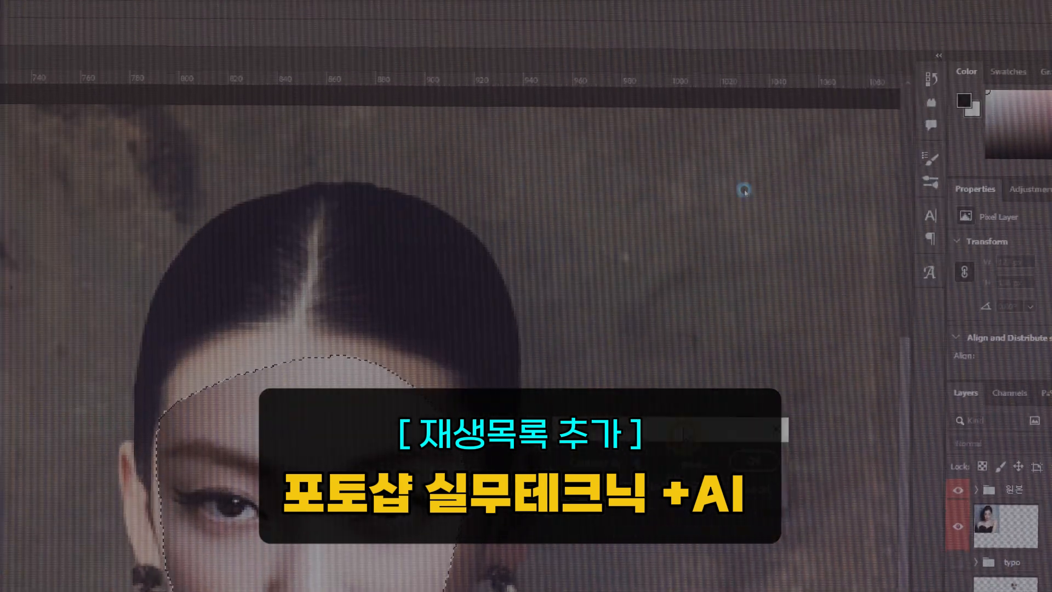
{"action": "left_click", "coordinate": [630, 505]}
{"action": "scroll", "coordinate": [643, 211], "scroll_direction": "up", "scroll_amount": 6}
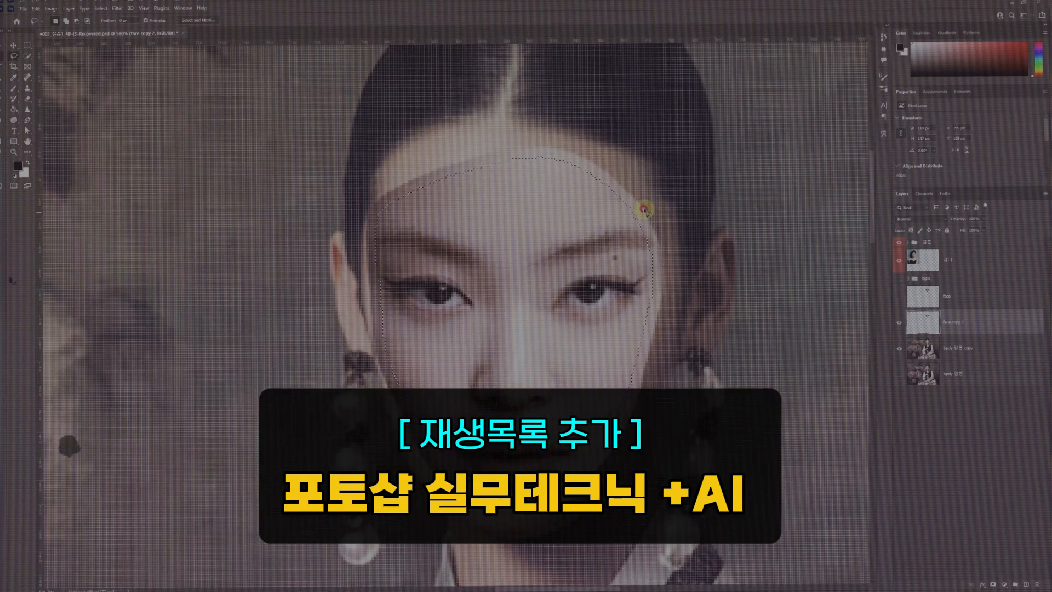
{"action": "scroll", "coordinate": [630, 217], "scroll_direction": "down", "scroll_amount": 1}
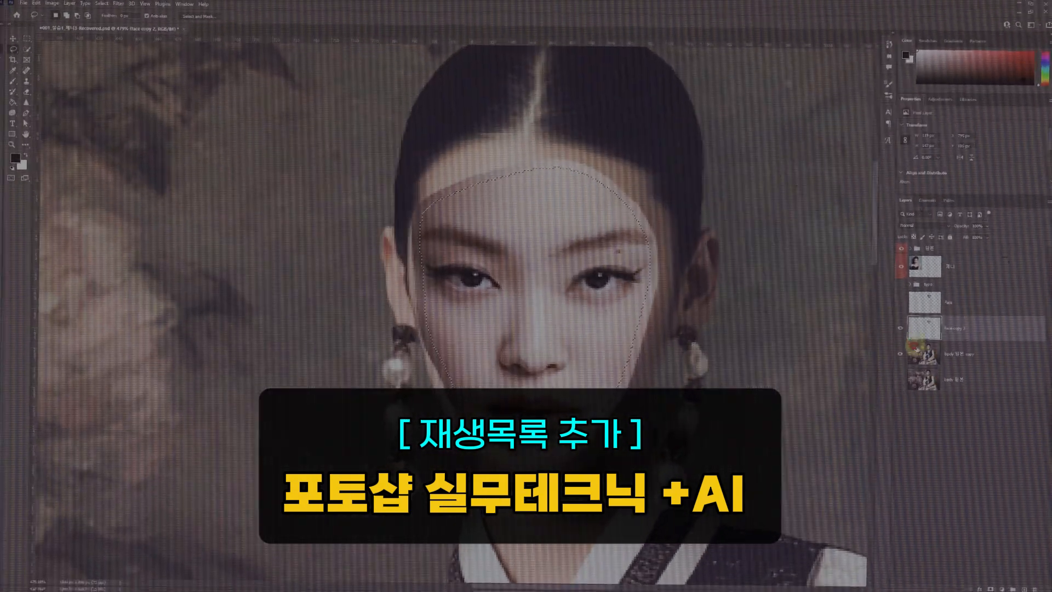
- Delete the selected face area from the body copy layer and check the cut-out with the duplicated face hidden and shown
{"action": "left_click", "coordinate": [965, 360]}
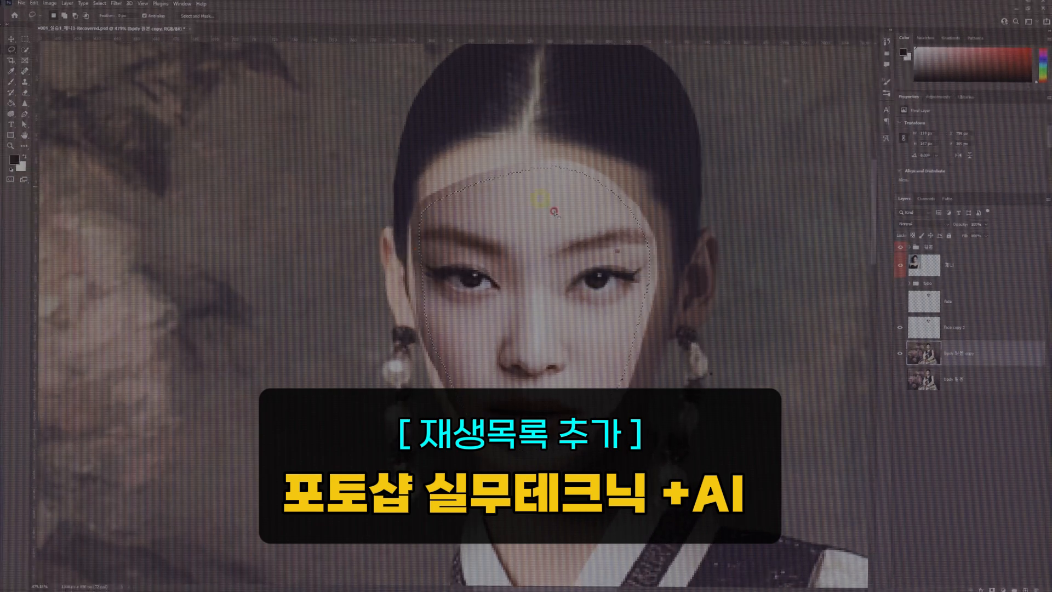
{"action": "key", "text": "Delete"}
{"action": "left_click", "coordinate": [897, 324]}
{"action": "left_click", "coordinate": [897, 330]}
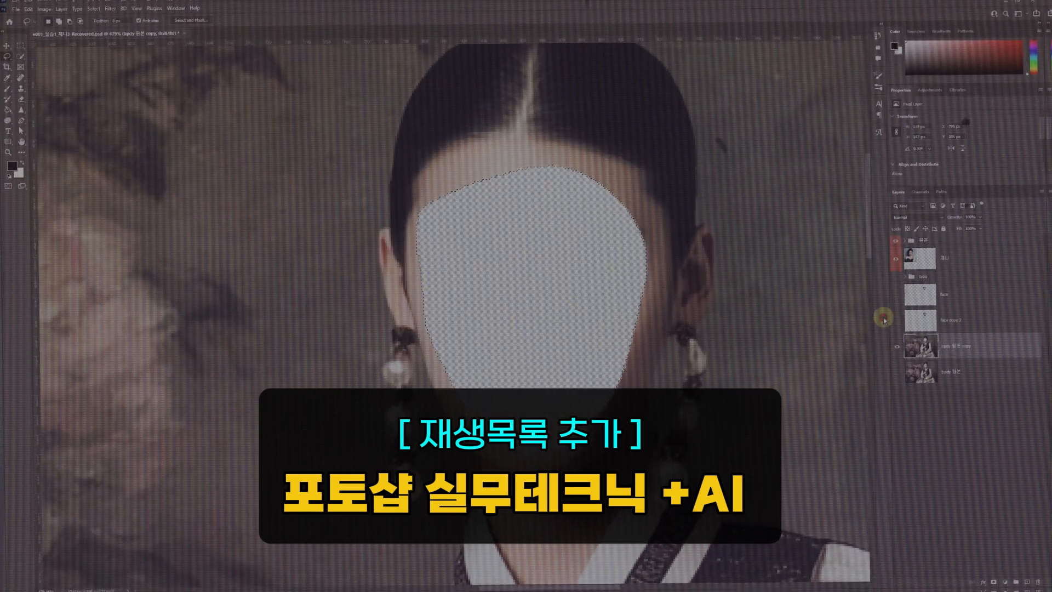
{"action": "left_click", "coordinate": [897, 330]}
- Reduce the duplicated face layer's opacity to examine its overlap with the edges of the body cut-out
{"action": "left_click", "coordinate": [962, 330]}
{"action": "scroll", "coordinate": [638, 230], "scroll_direction": "up", "scroll_amount": 2}
{"action": "left_click", "coordinate": [984, 237]}
{"action": "mouse_move", "coordinate": [985, 245]}
{"action": "left_mouse_down"}
{"action": "mouse_move", "coordinate": [958, 238]}
{"action": "mouse_move", "coordinate": [970, 247]}
{"action": "left_mouse_up"}
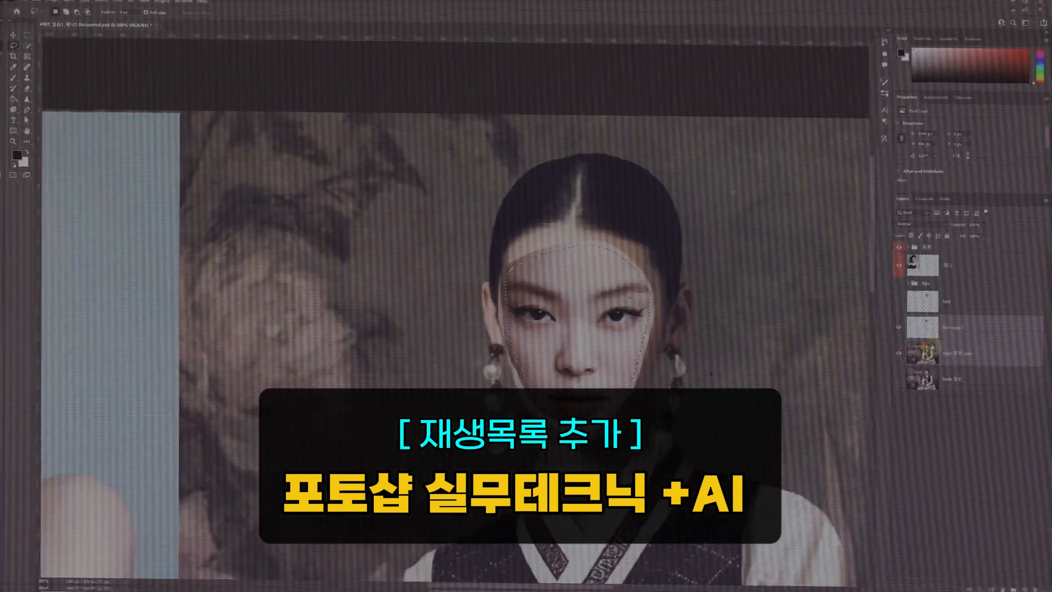
- Blend the duplicated face and cut-out body layers with Auto-Blend Layers using the Panorama method
{"action": "left_click", "coordinate": [32, 3]}
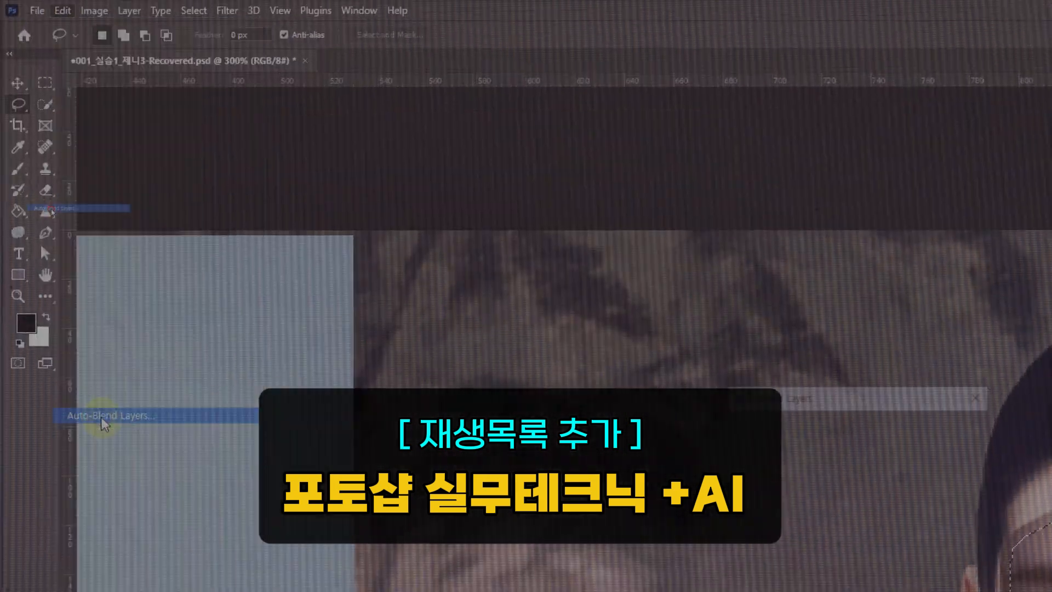
{"action": "left_click", "coordinate": [113, 418]}
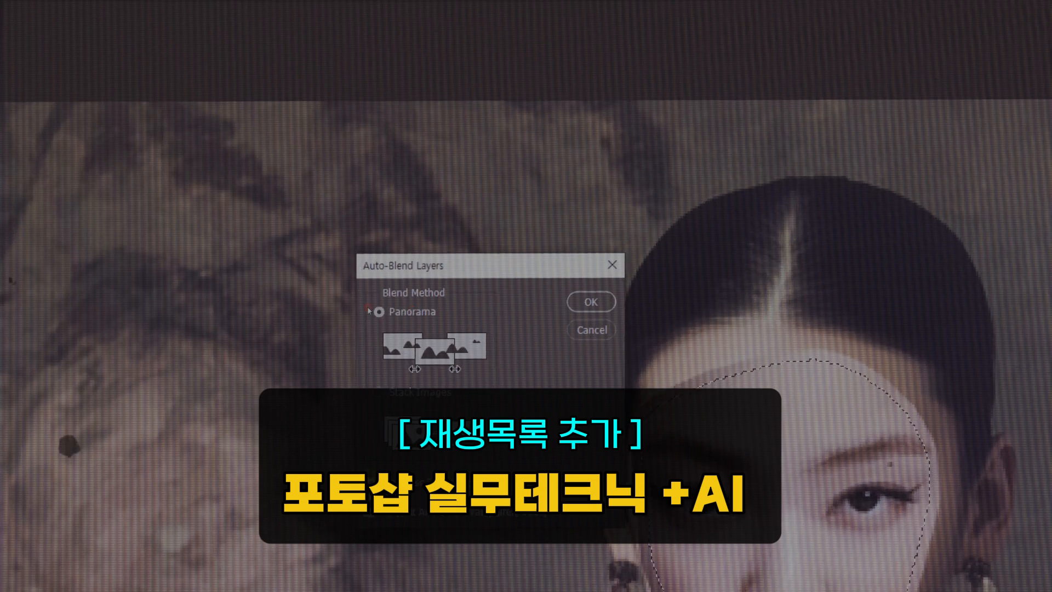
{"action": "left_click", "coordinate": [590, 306]}
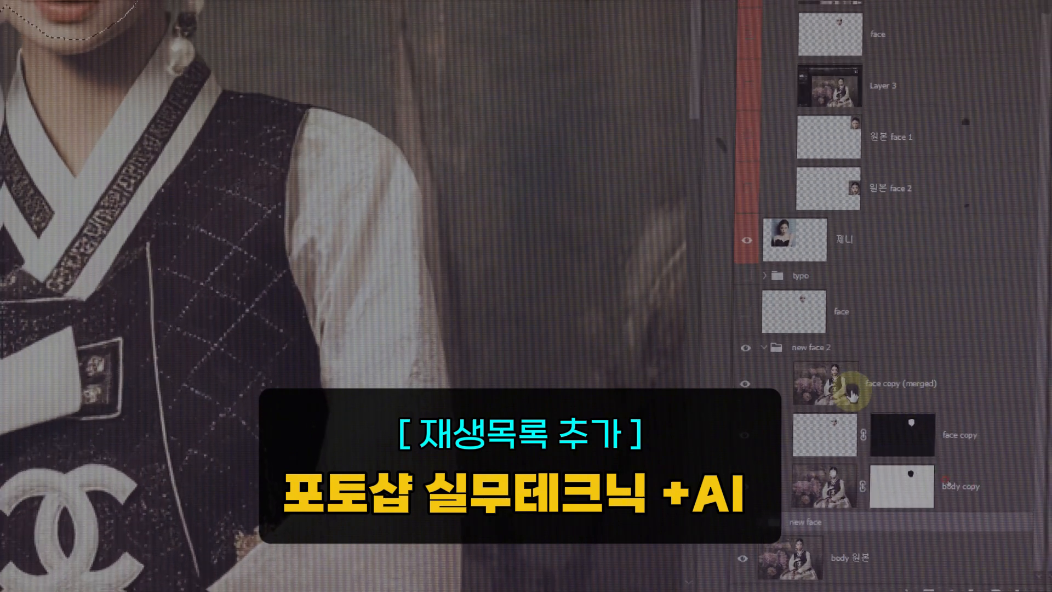
{"action": "left_click", "coordinate": [960, 390]}
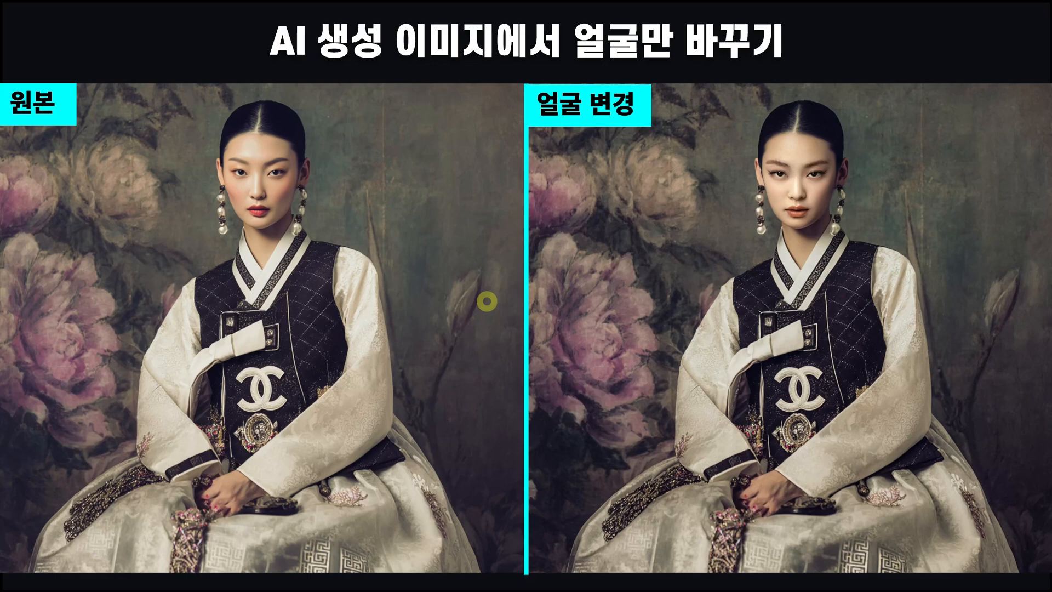
{"action": "left_click", "coordinate": [464, 223]}
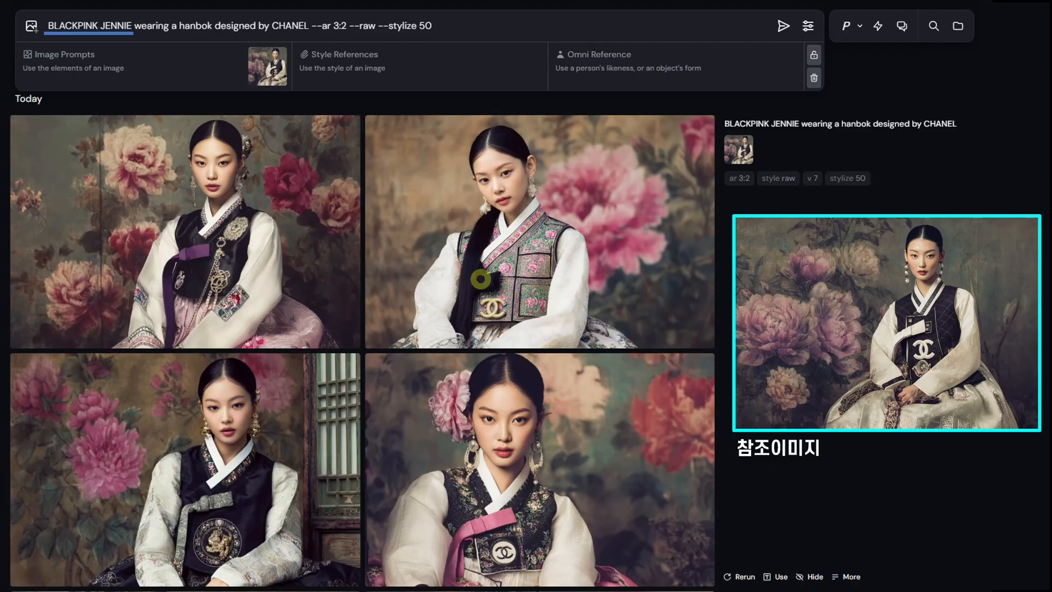
{"action": "left_click", "coordinate": [749, 276]}
{"action": "mouse_move", "coordinate": [775, 291]}
{"action": "left_mouse_down"}
{"action": "mouse_move", "coordinate": [225, 83]}
{"action": "mouse_move", "coordinate": [267, 93]}
{"action": "left_mouse_up"}
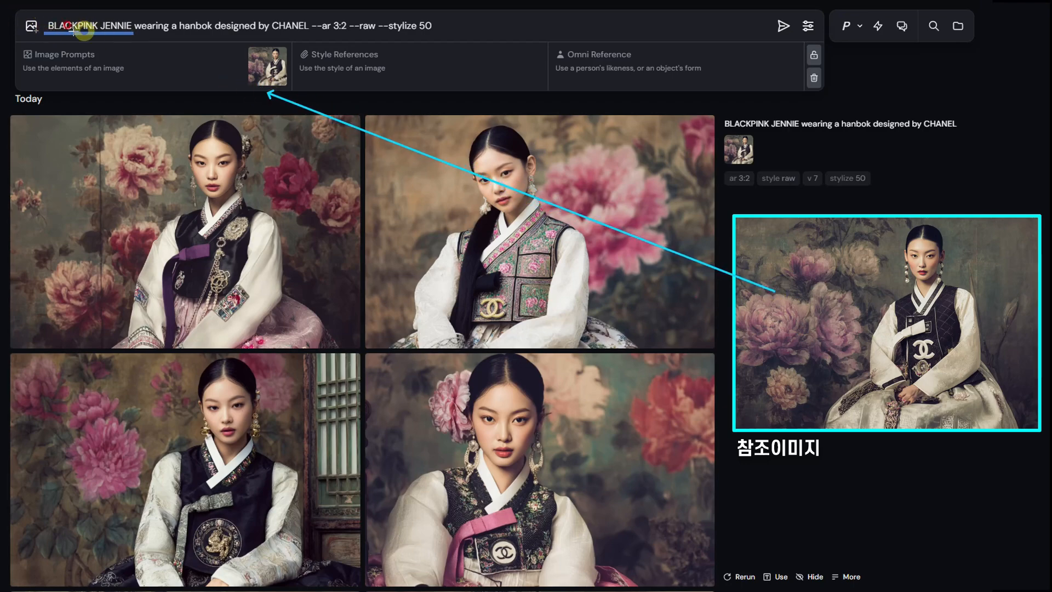
{"action": "left_click_drag", "start_coordinate": [39, 17], "coordinate": [135, 36]}
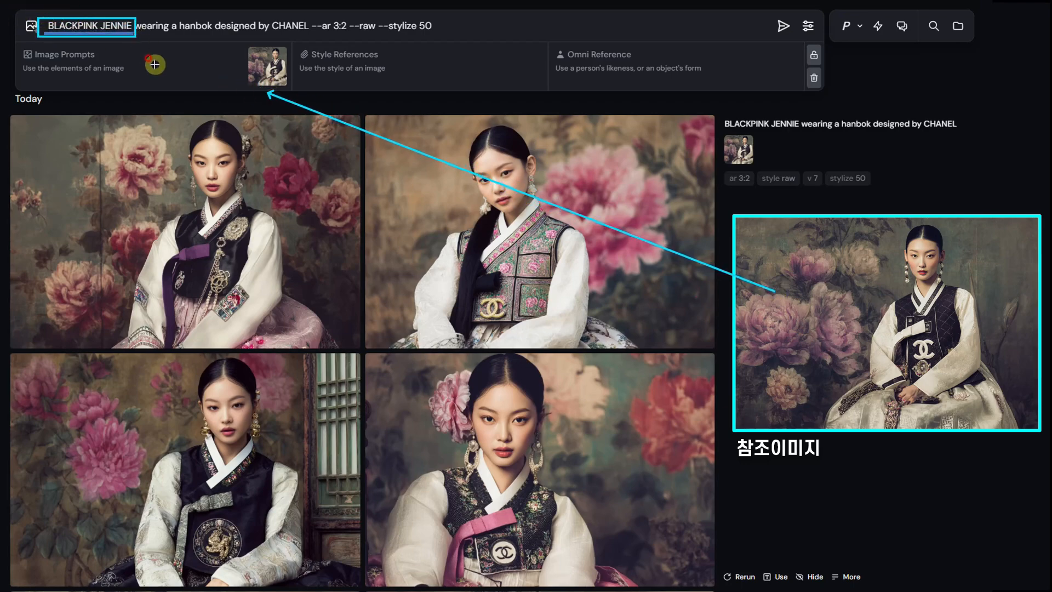
{"action": "key", "text": "Escape"}
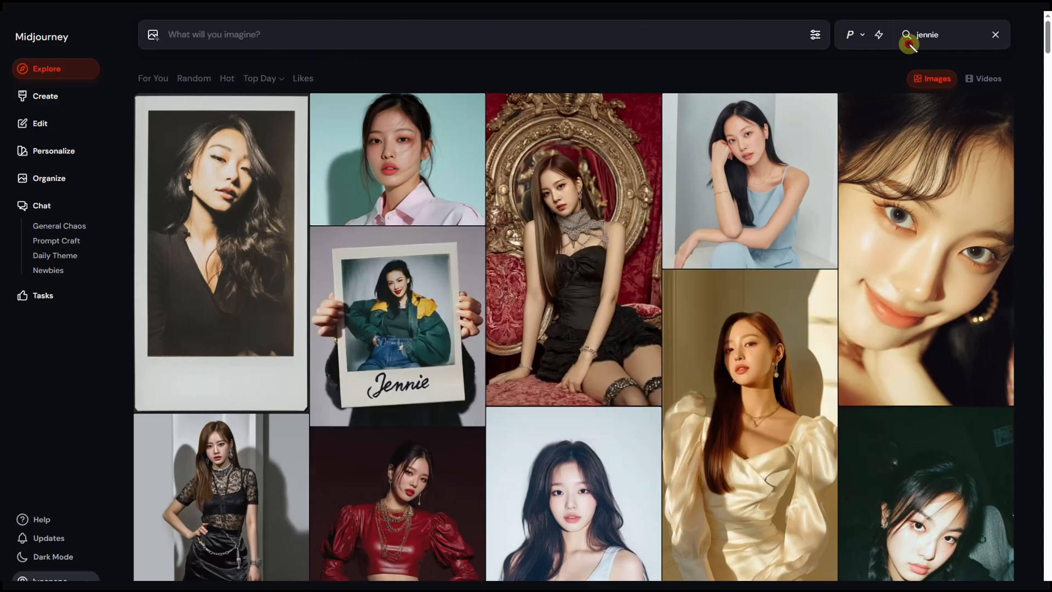
{"action": "mouse_move", "coordinate": [909, 24]}
{"action": "left_mouse_down"}
{"action": "mouse_move", "coordinate": [953, 36]}
{"action": "mouse_move", "coordinate": [911, 48]}
{"action": "mouse_move", "coordinate": [909, 27]}
{"action": "left_mouse_up"}
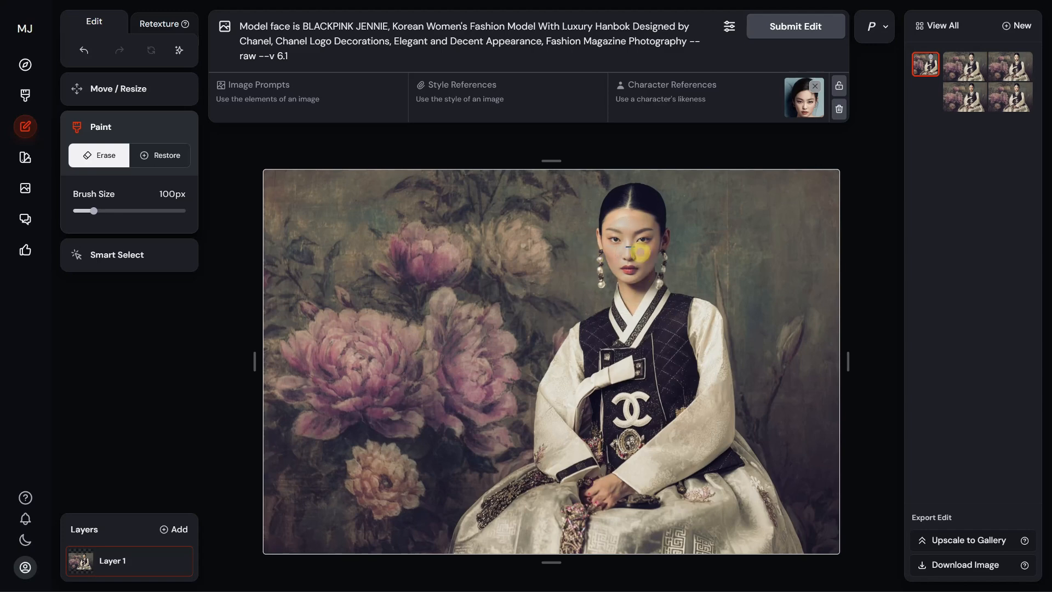
- In the Midjourney editor, reduce the erase brush to 47px and erase the hanbok model's face
{"action": "left_click", "coordinate": [101, 160]}
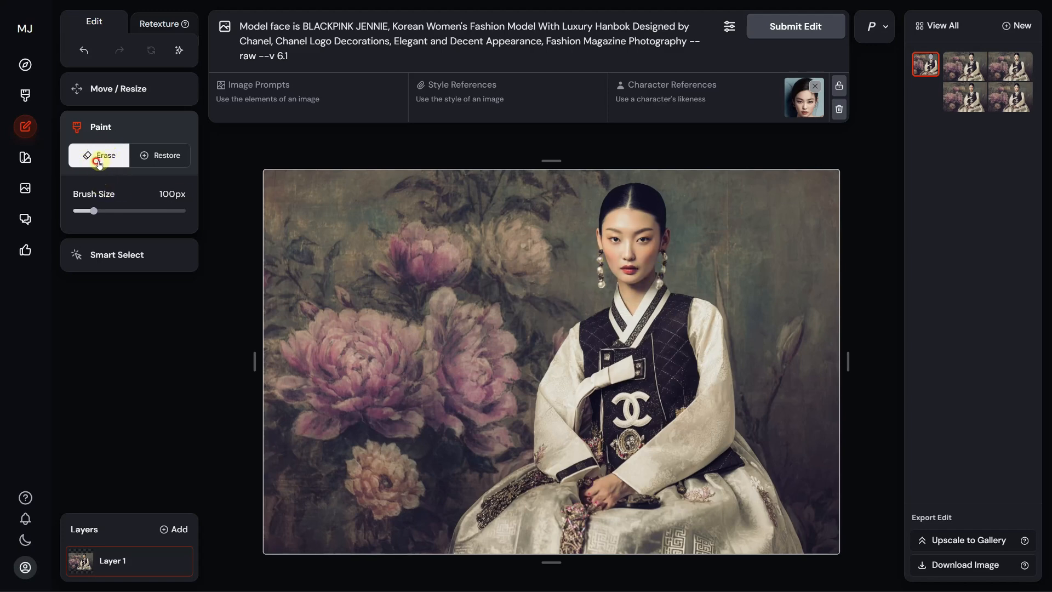
{"action": "scroll", "coordinate": [634, 248], "scroll_direction": "down", "scroll_amount": 1}
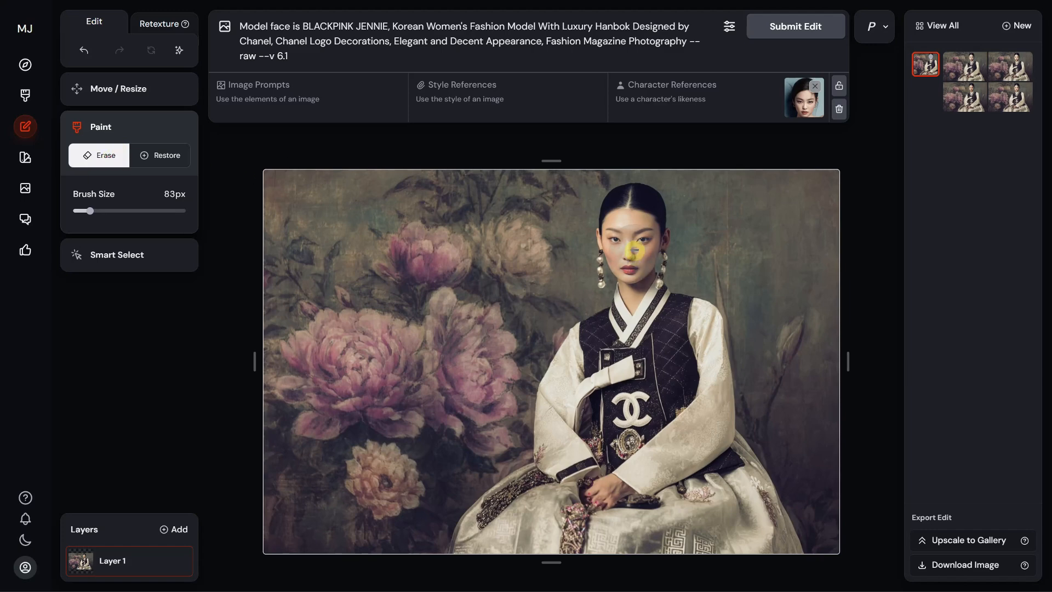
{"action": "scroll", "coordinate": [625, 245], "scroll_direction": "down", "scroll_amount": 1}
{"action": "scroll", "coordinate": [625, 245], "scroll_direction": "down", "scroll_amount": 2}
{"action": "mouse_move", "coordinate": [627, 254]}
{"action": "left_mouse_down"}
{"action": "mouse_move", "coordinate": [627, 271]}
{"action": "mouse_move", "coordinate": [606, 227]}
{"action": "mouse_move", "coordinate": [643, 220]}
{"action": "mouse_move", "coordinate": [649, 246]}
{"action": "mouse_move", "coordinate": [630, 259]}
{"action": "mouse_move", "coordinate": [634, 235]}
{"action": "mouse_move", "coordinate": [637, 265]}
{"action": "left_mouse_up"}
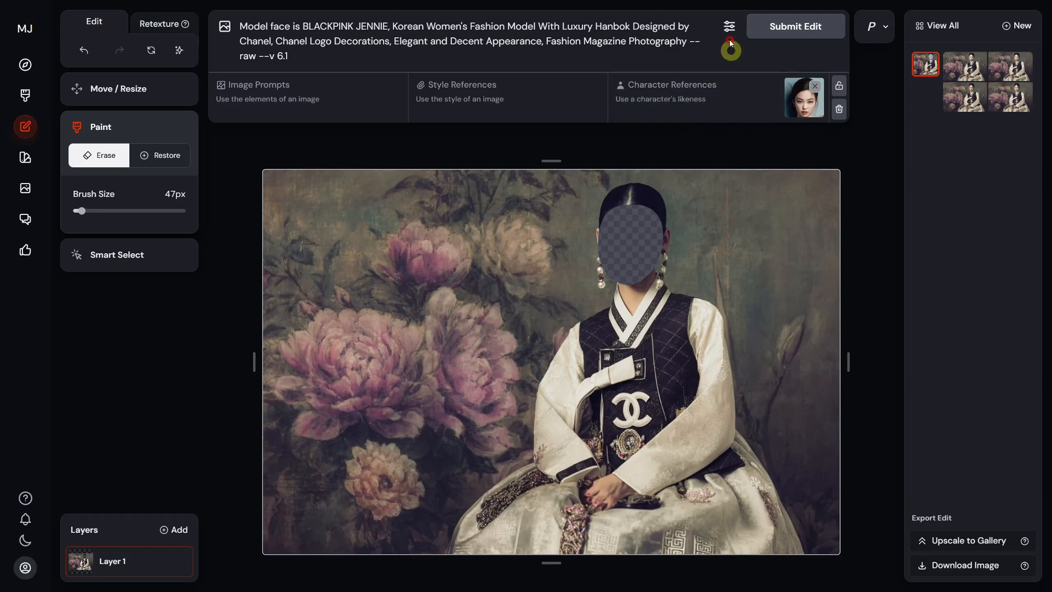
- Open the edit's generation settings and examine the model version options
{"action": "left_click", "coordinate": [729, 26]}
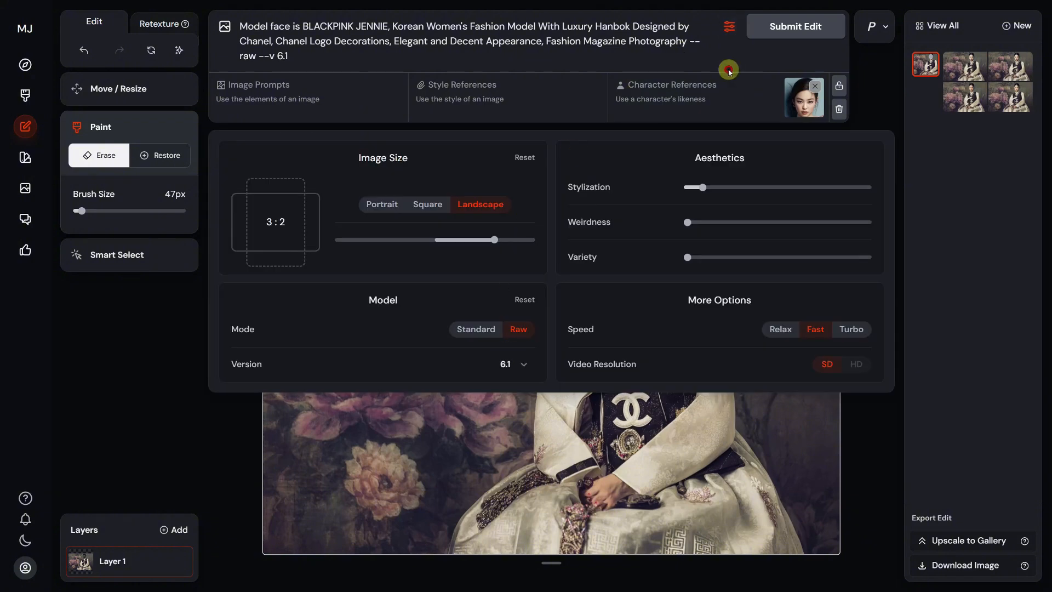
{"action": "left_click", "coordinate": [521, 366]}
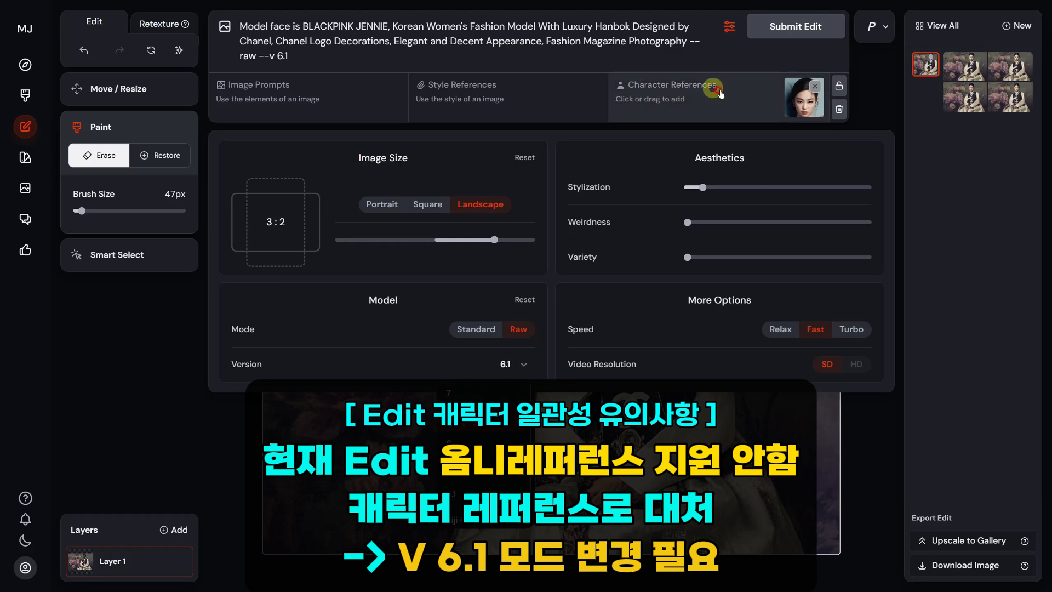
- Leave the edit's generation settings and compare the generated face variations of the hanbok model
{"action": "left_click", "coordinate": [310, 59]}
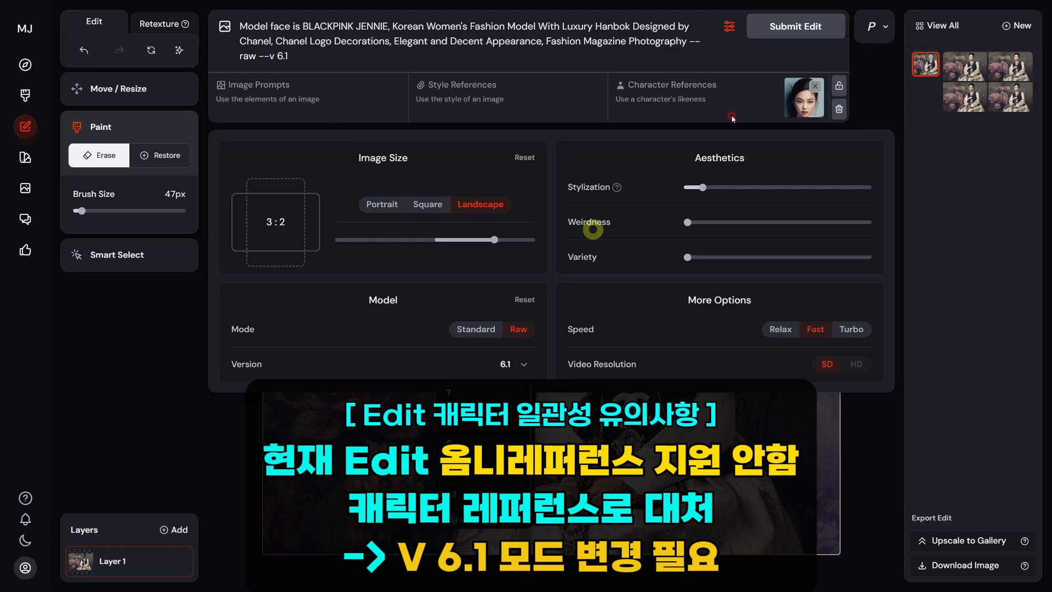
{"action": "left_click", "coordinate": [857, 90]}
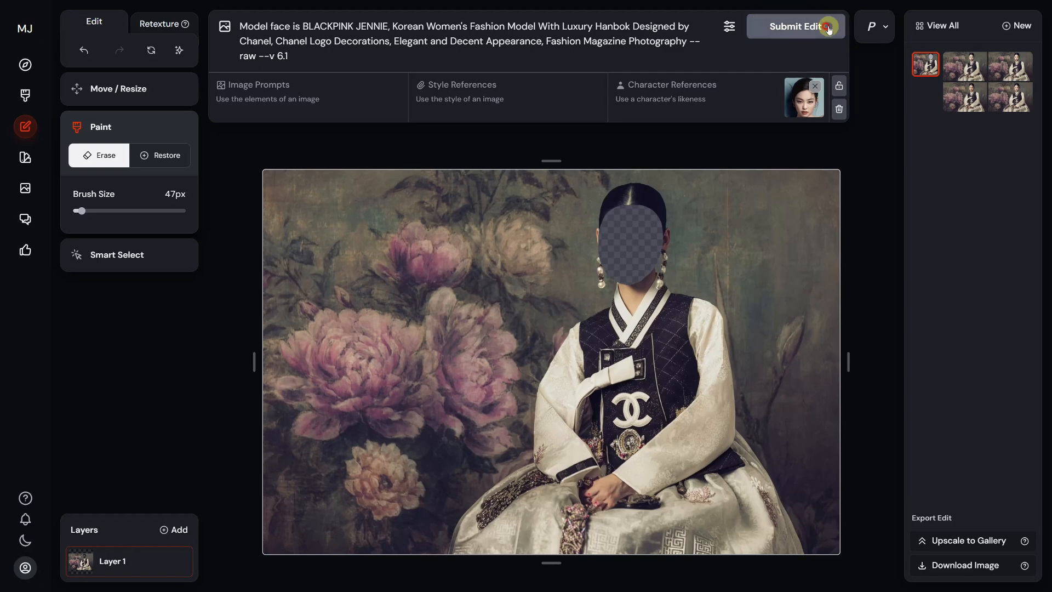
{"action": "left_click", "coordinate": [954, 80]}
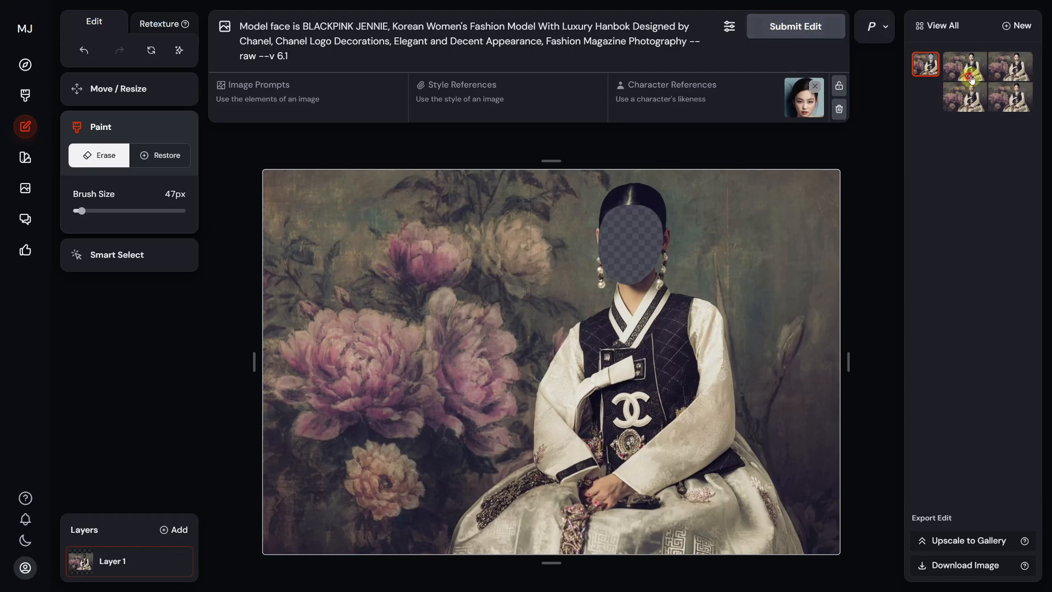
{"action": "left_click", "coordinate": [995, 80]}
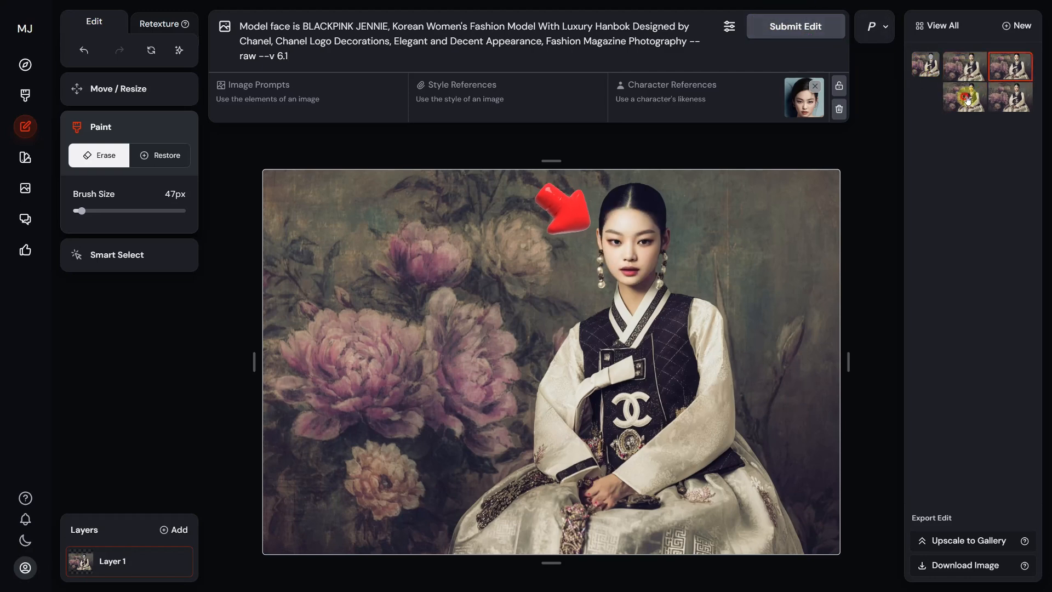
{"action": "left_click", "coordinate": [999, 98]}
{"action": "left_click", "coordinate": [963, 73]}
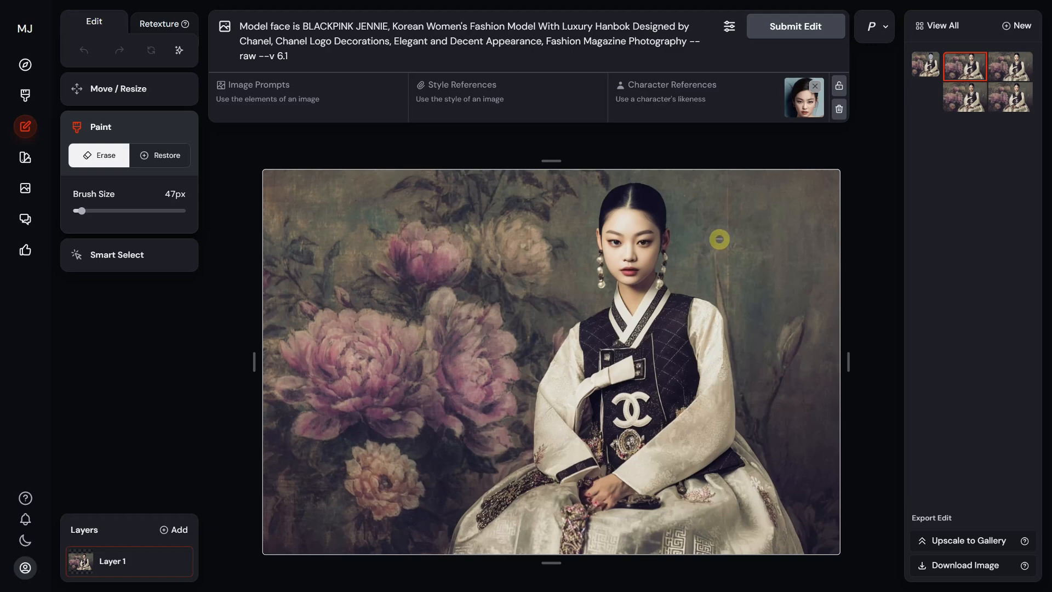
{"action": "left_click", "coordinate": [1003, 61]}
{"action": "left_click", "coordinate": [966, 94]}
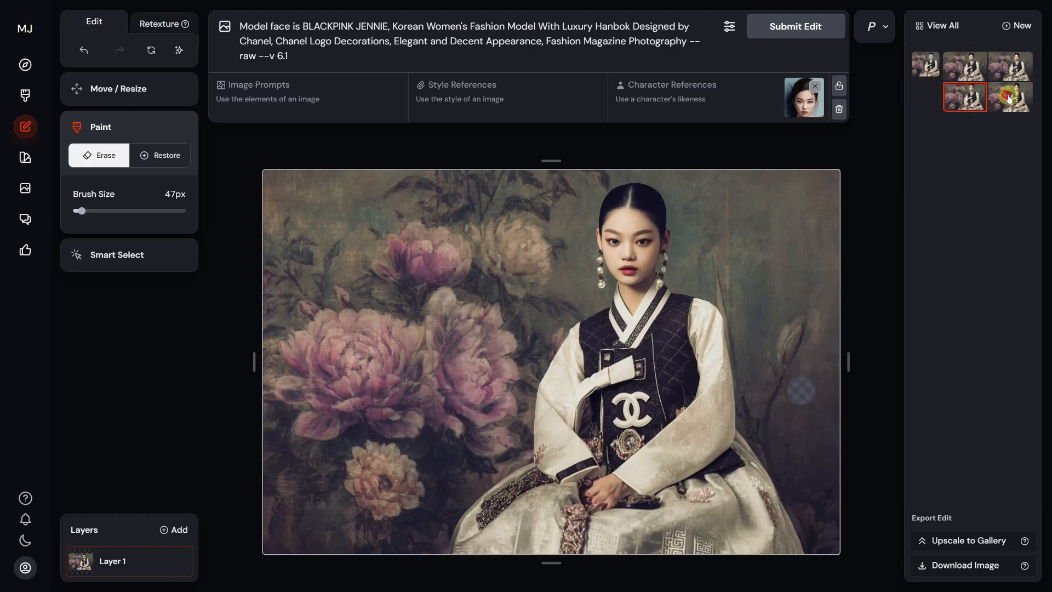
{"action": "left_click", "coordinate": [1006, 95]}
{"action": "left_click", "coordinate": [974, 66]}
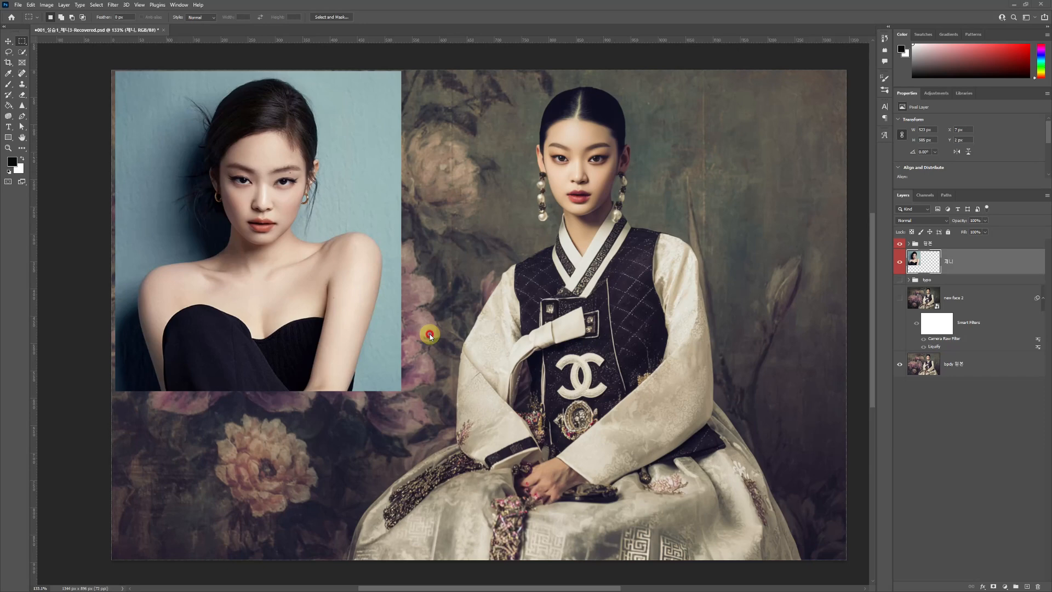
- In Photoshop, outline the portrait woman's face with the Lasso tool and copy it onto its own layer
{"action": "scroll", "coordinate": [282, 347], "scroll_direction": "up", "scroll_amount": 3}
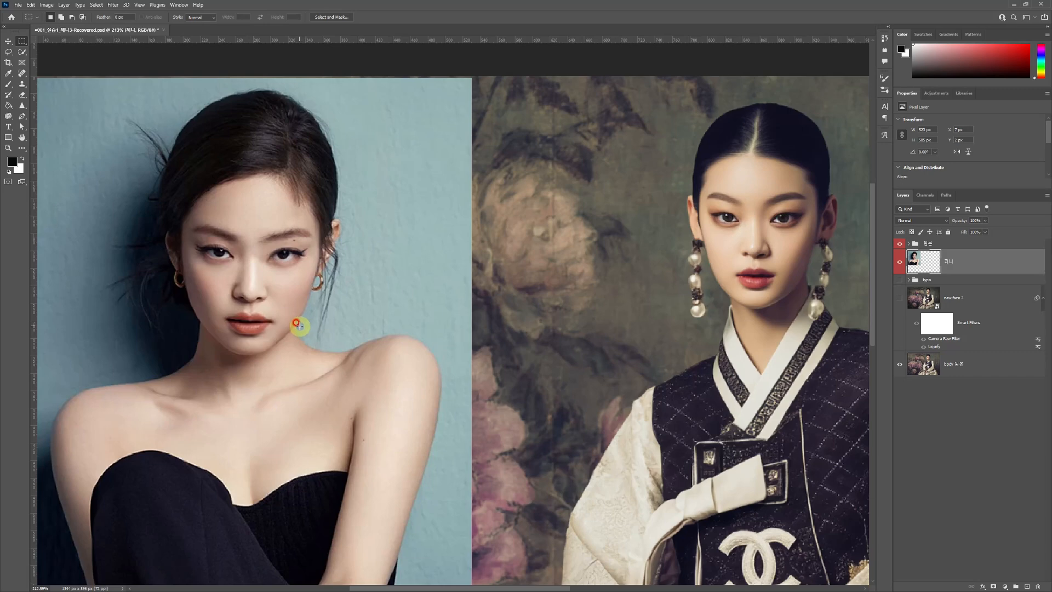
{"action": "left_click", "coordinate": [10, 52]}
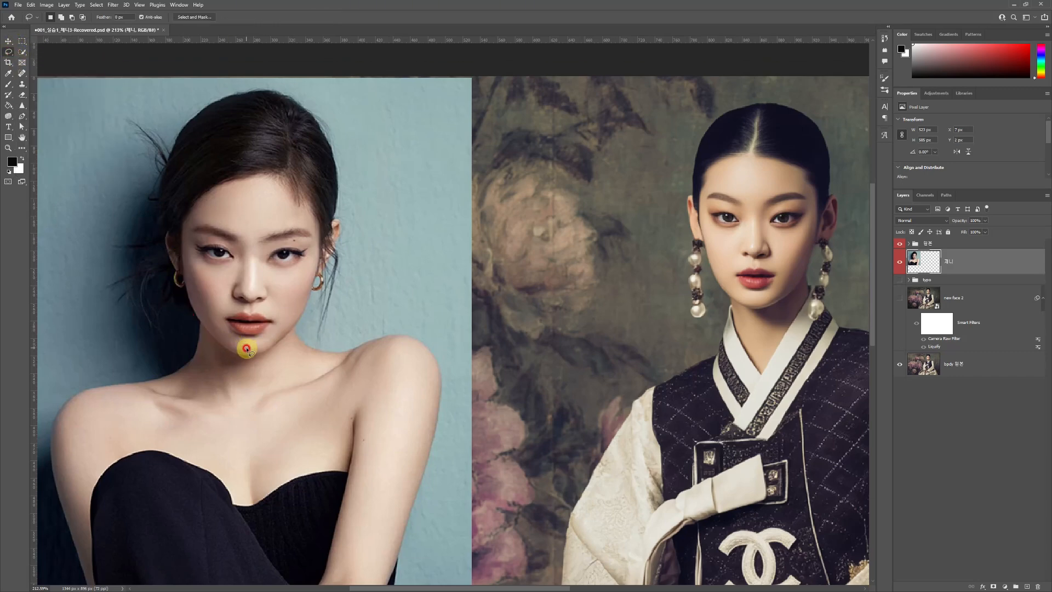
{"action": "mouse_move", "coordinate": [244, 346]}
{"action": "left_mouse_down"}
{"action": "mouse_move", "coordinate": [215, 328]}
{"action": "mouse_move", "coordinate": [191, 274]}
{"action": "mouse_move", "coordinate": [189, 220]}
{"action": "mouse_move", "coordinate": [211, 206]}
{"action": "mouse_move", "coordinate": [280, 196]}
{"action": "mouse_move", "coordinate": [296, 207]}
{"action": "mouse_move", "coordinate": [314, 240]}
{"action": "mouse_move", "coordinate": [288, 326]}
{"action": "left_mouse_up"}
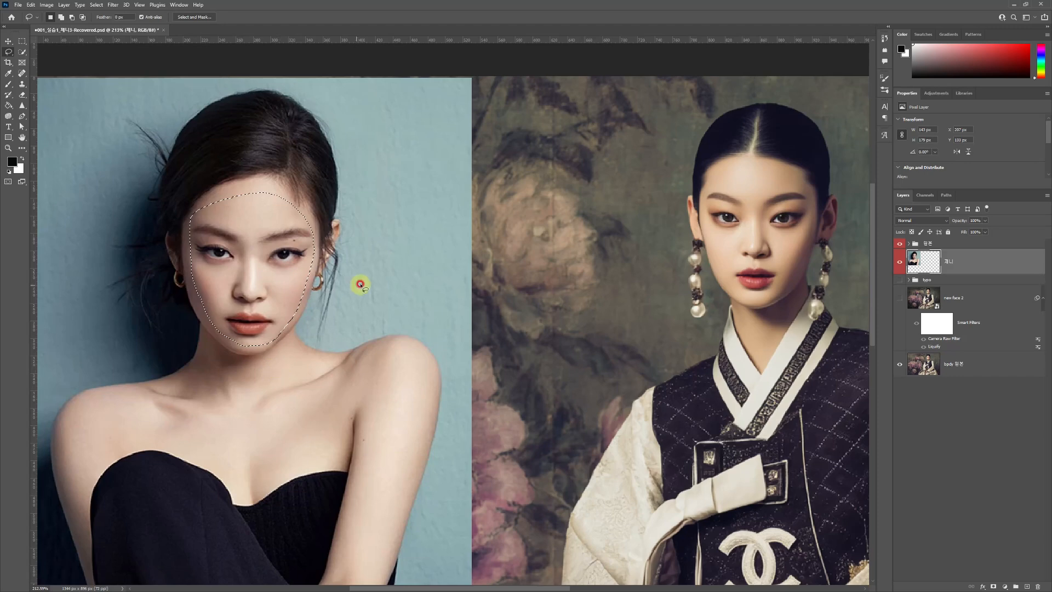
{"action": "key", "text": "ctrl+j"}
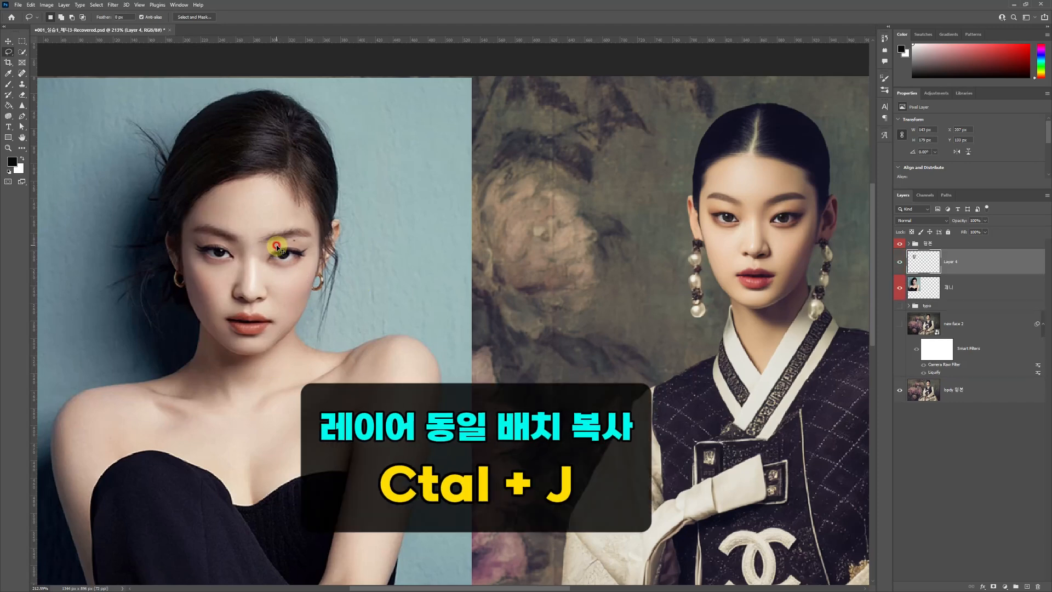
- Move the copied face onto the hanbok model's face, scale it to about 87%, and rotate it slightly to fit
{"action": "left_click_drag", "start_coordinate": [265, 262], "coordinate": [770, 212]}
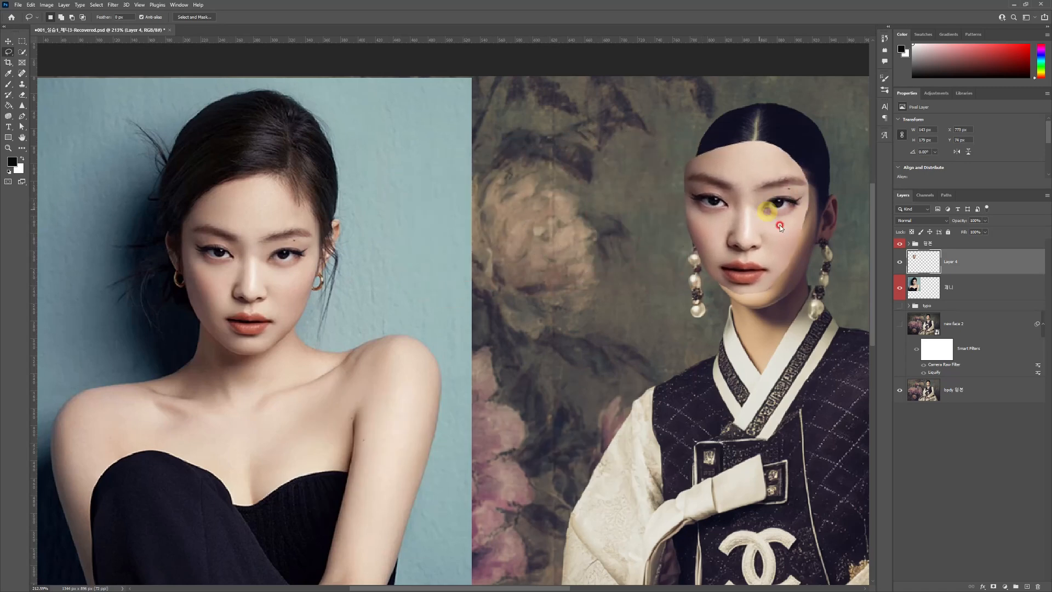
{"action": "left_click_drag", "start_coordinate": [808, 251], "coordinate": [769, 249]}
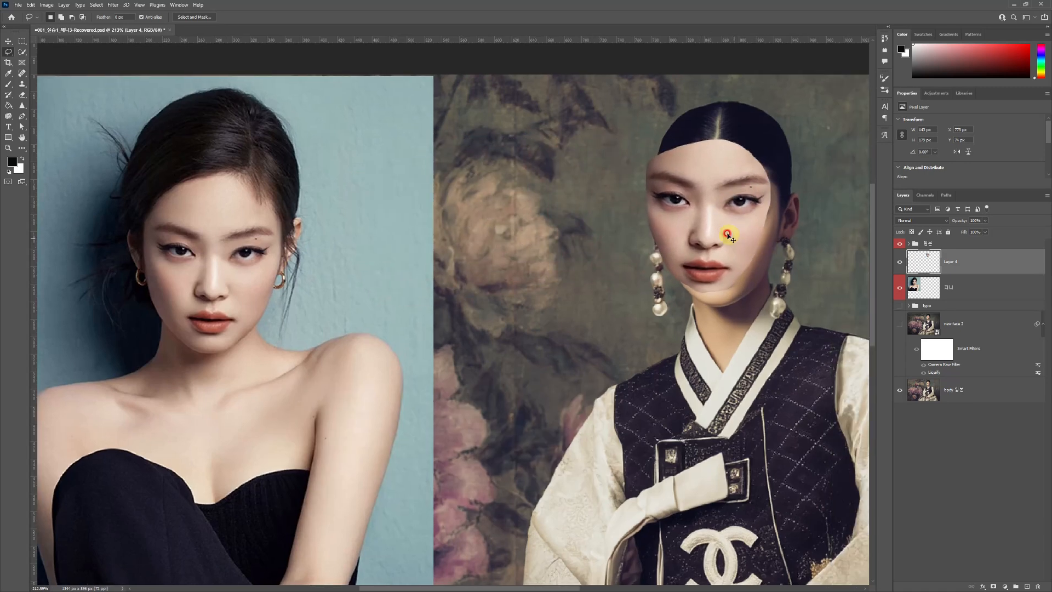
{"action": "key", "text": "ctrl+t"}
{"action": "left_click_drag", "start_coordinate": [787, 148], "coordinate": [783, 165]}
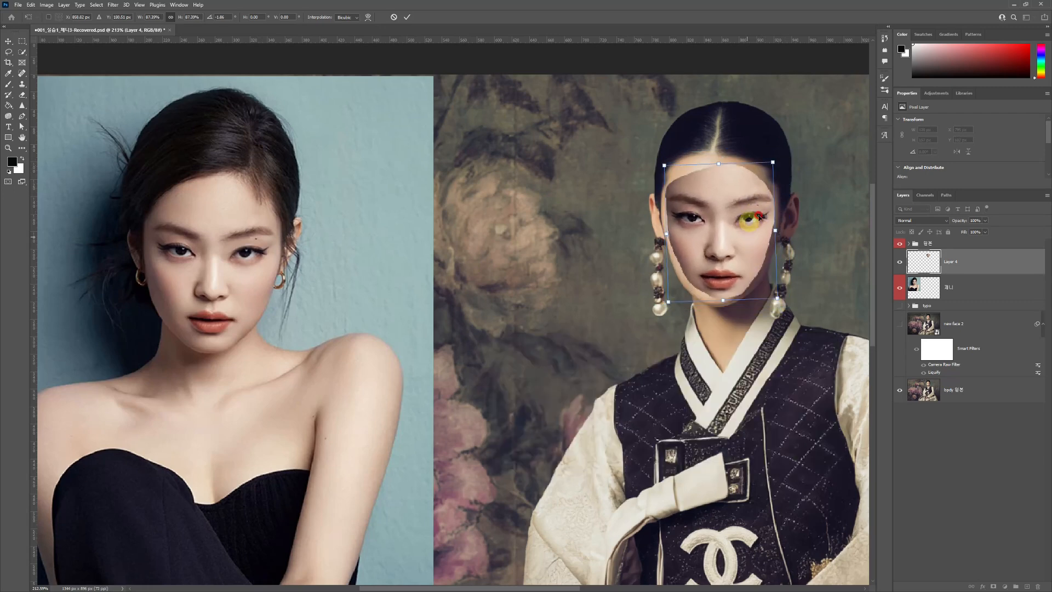
{"action": "double_click", "coordinate": [759, 261]}
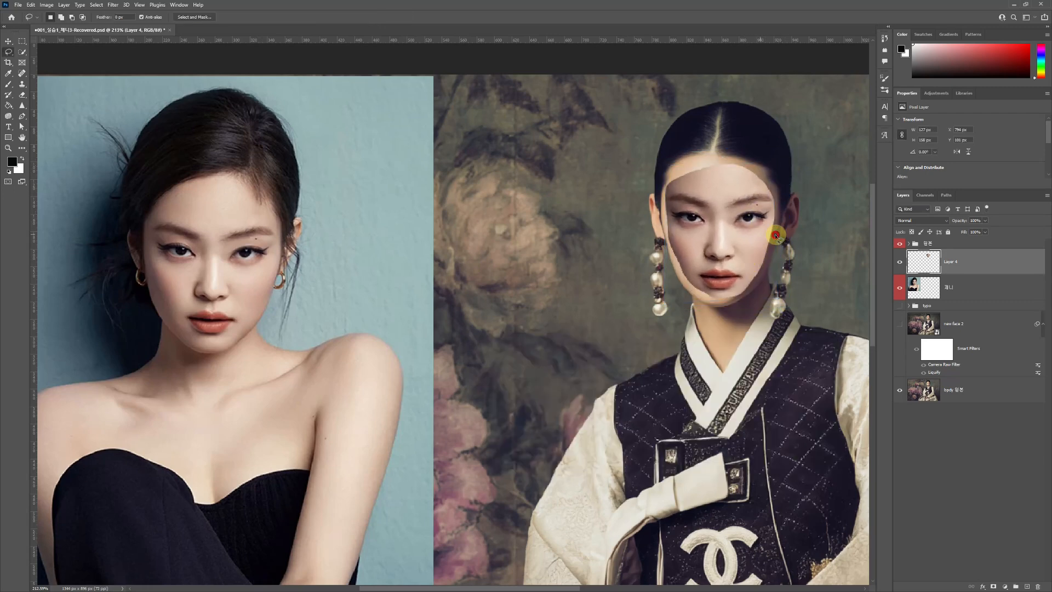
- Transform the copied face again, shifting it slightly to sit better within the hanbok model's face outline
{"action": "key", "text": "ctrl+t"}
{"action": "mouse_move", "coordinate": [744, 233]}
{"action": "left_mouse_down"}
{"action": "mouse_move", "coordinate": [723, 238]}
{"action": "mouse_move", "coordinate": [747, 233]}
{"action": "left_mouse_up"}
{"action": "key", "text": "Return"}
{"action": "key", "text": "l"}
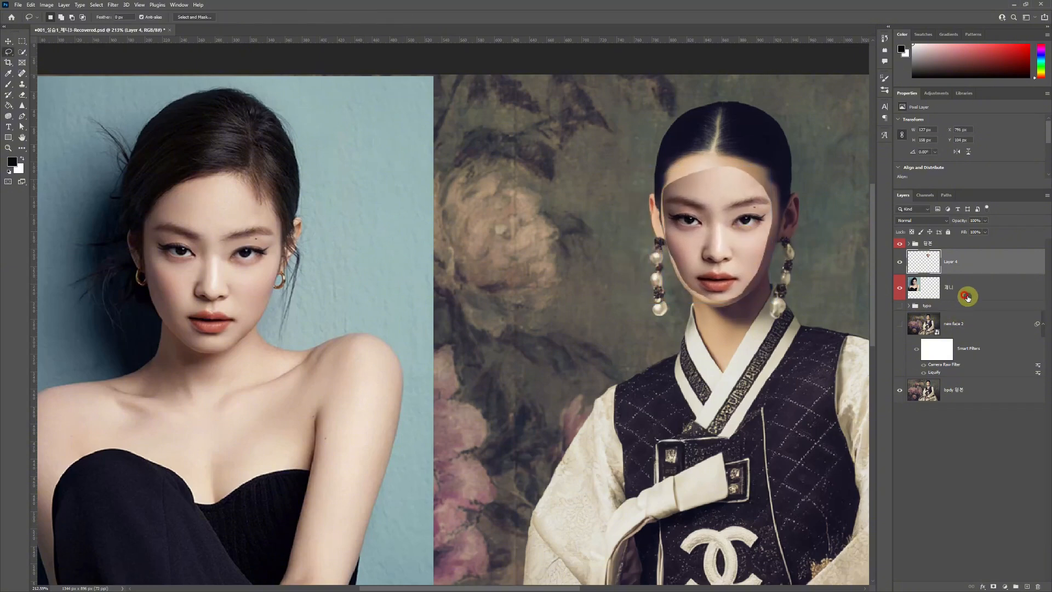
- Lower the copied face layer's fill to 60% and align its eyes, nose and mouth with the face beneath
{"action": "scroll", "coordinate": [778, 233], "scroll_direction": "up", "scroll_amount": 2}
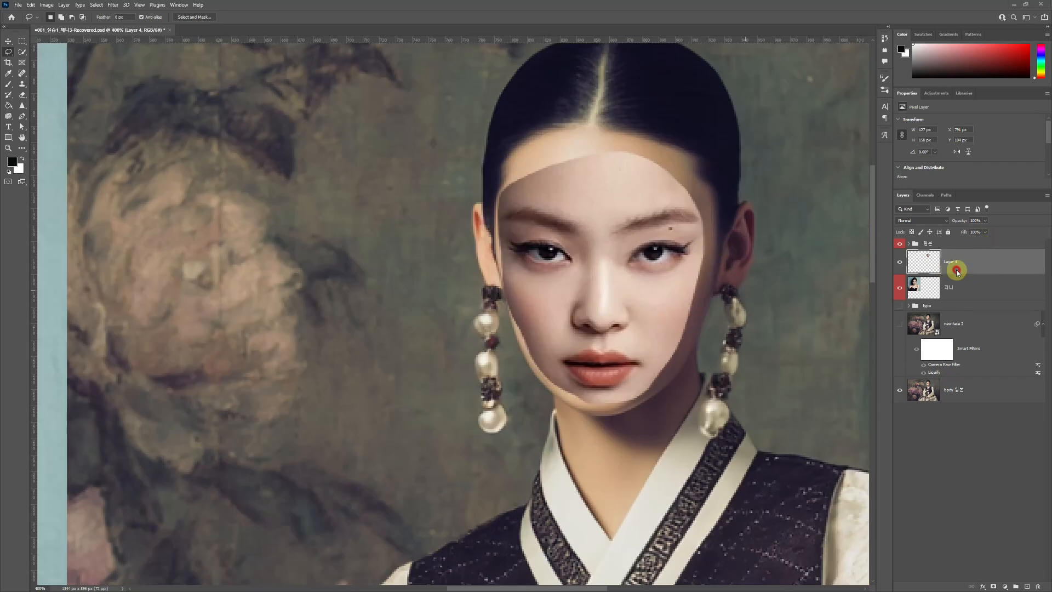
{"action": "left_click", "coordinate": [985, 232]}
{"action": "left_click_drag", "start_coordinate": [982, 245], "coordinate": [975, 242]}
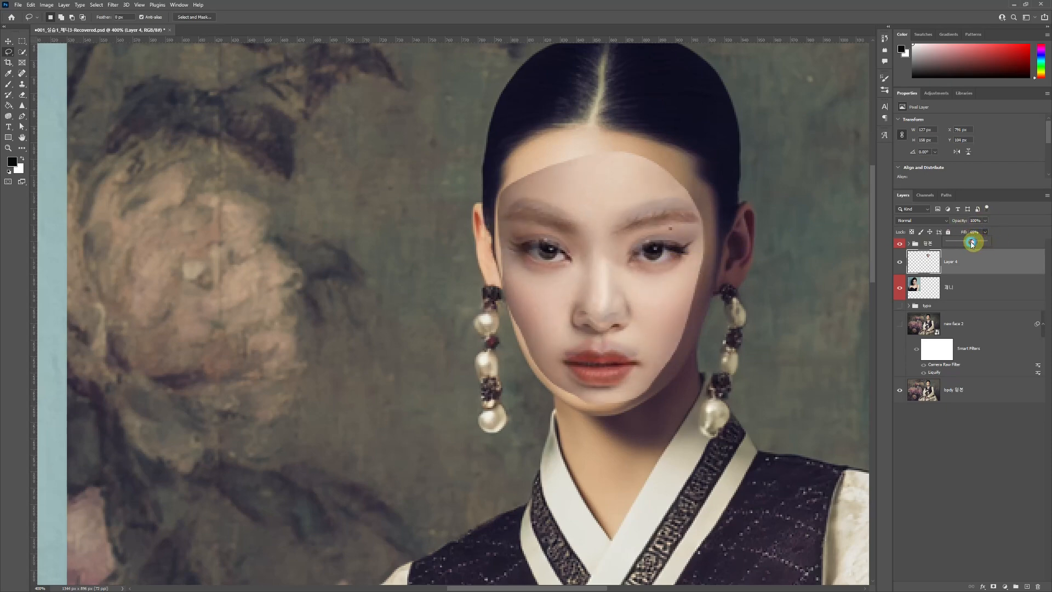
{"action": "mouse_move", "coordinate": [637, 299]}
{"action": "left_mouse_down"}
{"action": "mouse_move", "coordinate": [758, 294]}
{"action": "mouse_move", "coordinate": [638, 287]}
{"action": "mouse_move", "coordinate": [645, 294]}
{"action": "left_mouse_up"}
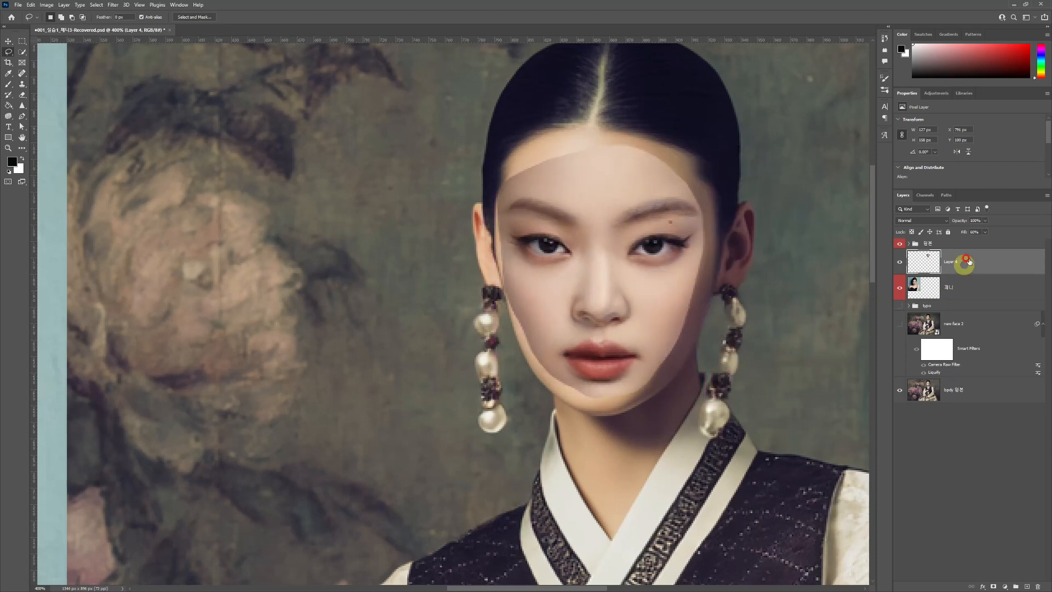
- Restore the copied face layer's fill to 100% and rename the layer "face"
{"action": "left_click", "coordinate": [985, 232]}
{"action": "left_click_drag", "start_coordinate": [984, 244], "coordinate": [1001, 244]}
{"action": "key", "text": "ctrl+minus"}
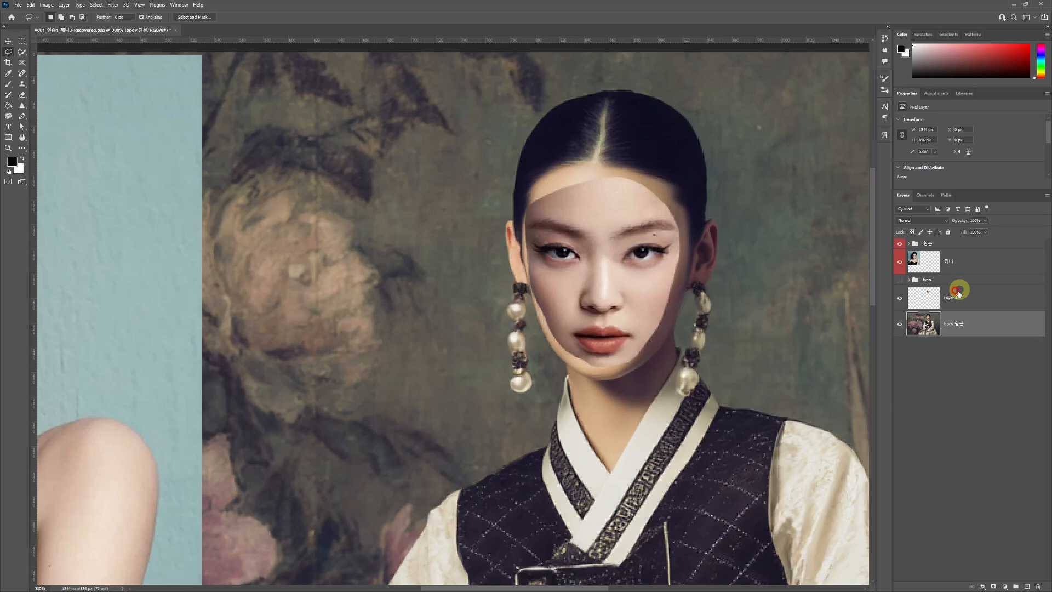
{"action": "double_click", "coordinate": [952, 297]}
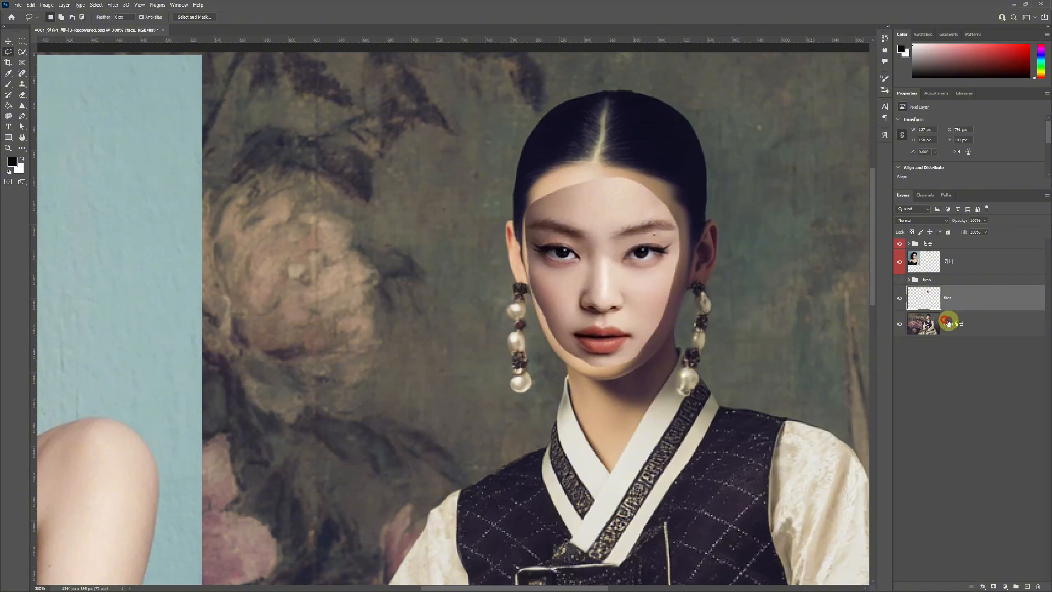
- Duplicate the face layer, keep the copy directly beneath it, and hide the original face layer
{"action": "key", "text": "ctrl+j"}
{"action": "left_click_drag", "start_coordinate": [965, 309], "coordinate": [981, 333]}
{"action": "left_click", "coordinate": [970, 299]}
{"action": "left_click", "coordinate": [899, 298]}
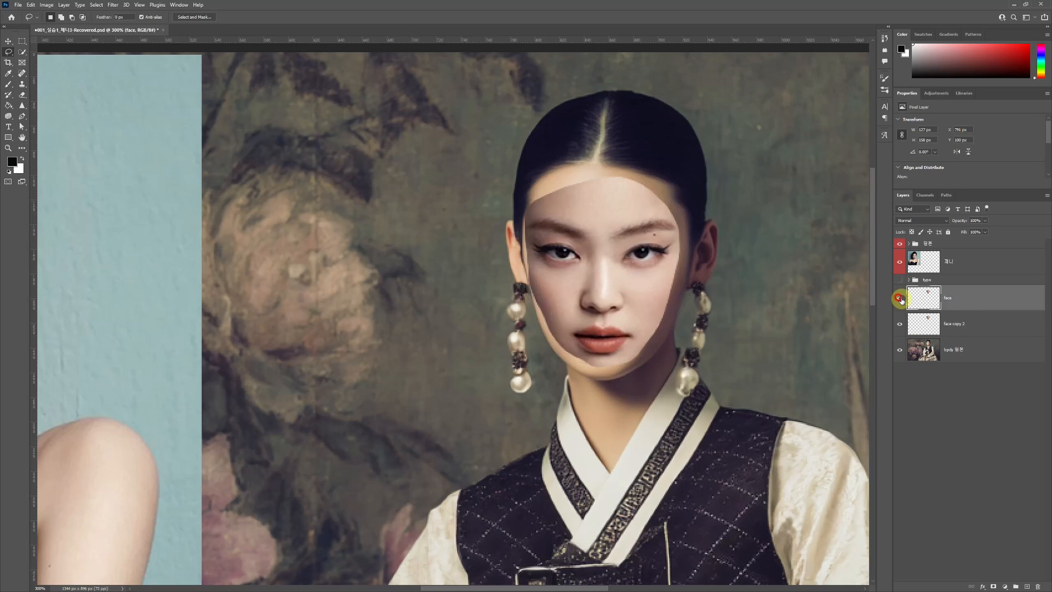
{"action": "left_click", "coordinate": [957, 301]}
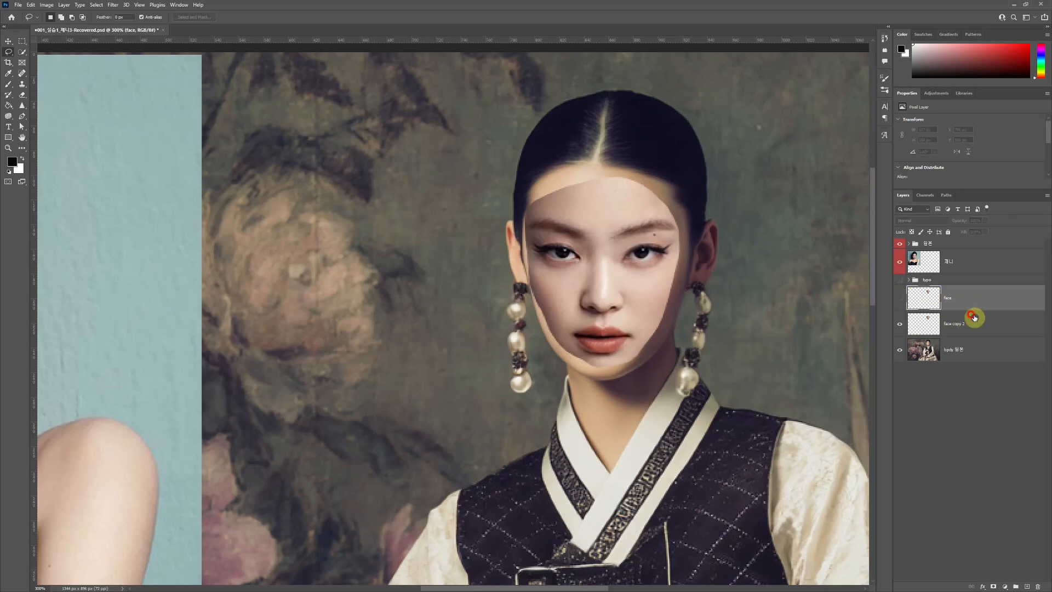
- Hide the duplicated face layer, then duplicate the body layer and hide the original body layer
{"action": "left_click", "coordinate": [956, 356]}
{"action": "scroll", "coordinate": [763, 354], "scroll_direction": "down", "scroll_amount": 2}
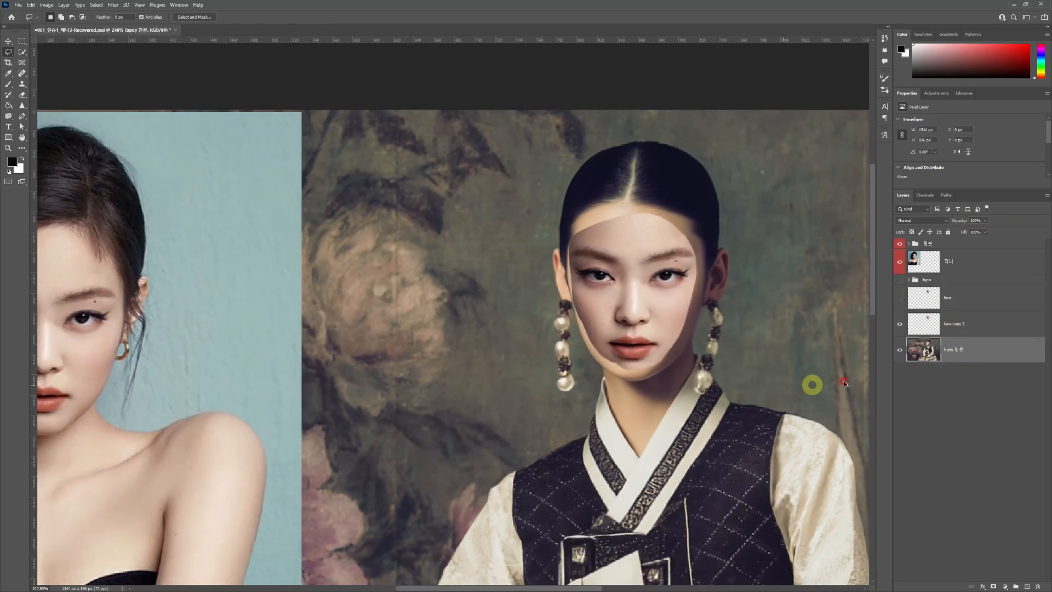
{"action": "left_click", "coordinate": [898, 325]}
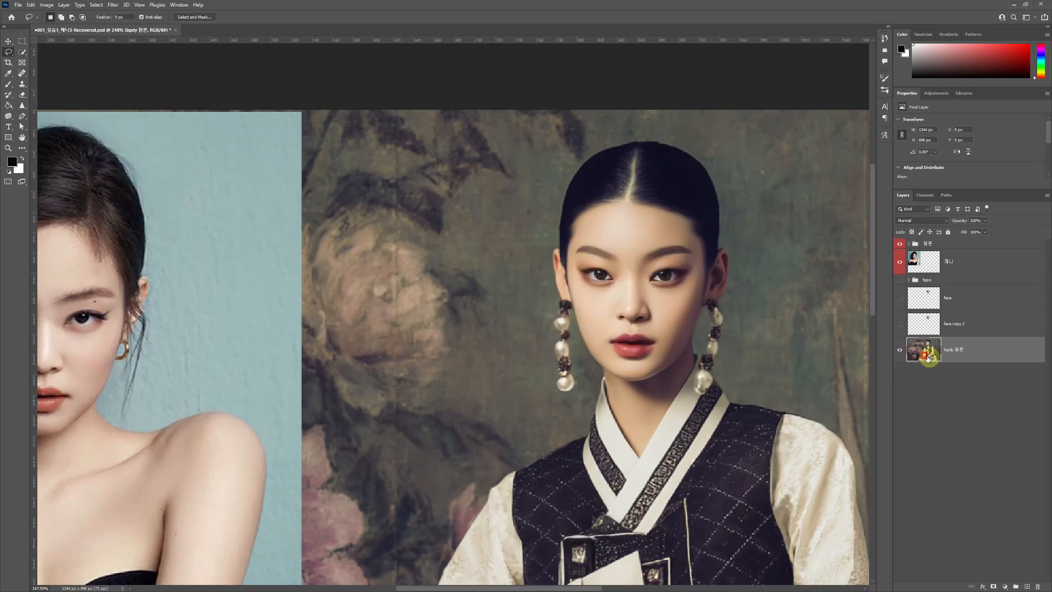
{"action": "key", "text": "ctrl+plus"}
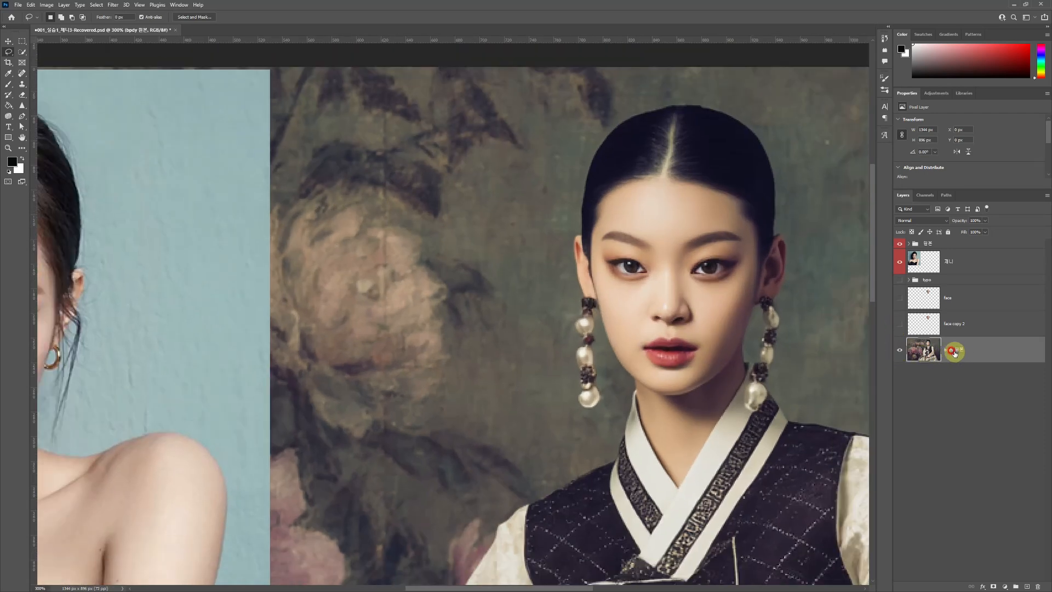
{"action": "key", "text": "ctrl+j"}
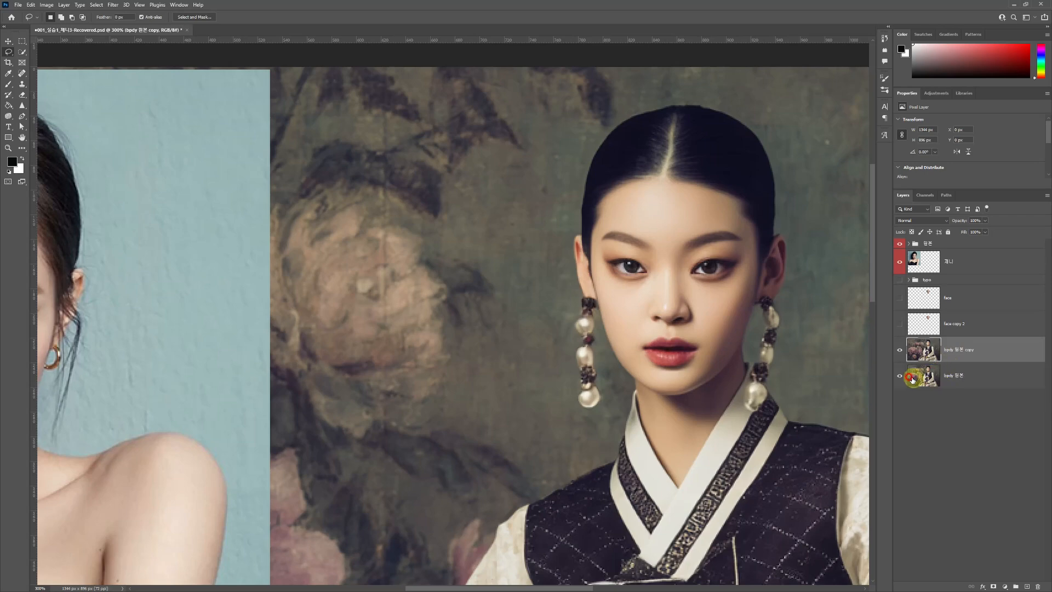
- Show the duplicated face layer again and load its outline as a selection
{"action": "left_click", "coordinate": [899, 324]}
{"action": "left_click", "coordinate": [924, 323]}
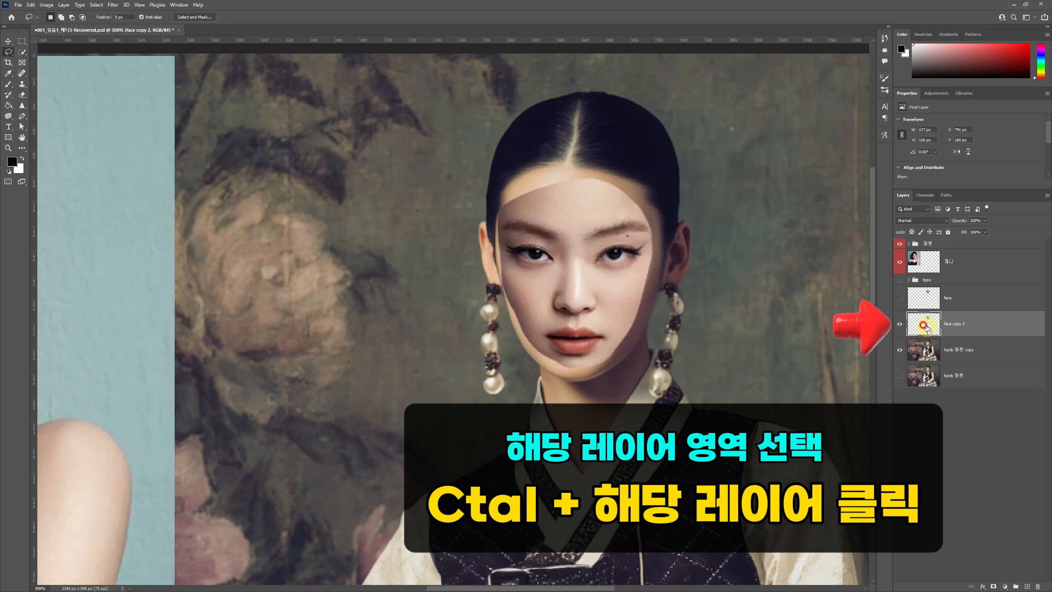
{"action": "left_click", "coordinate": [924, 326], "text": "ctrl"}
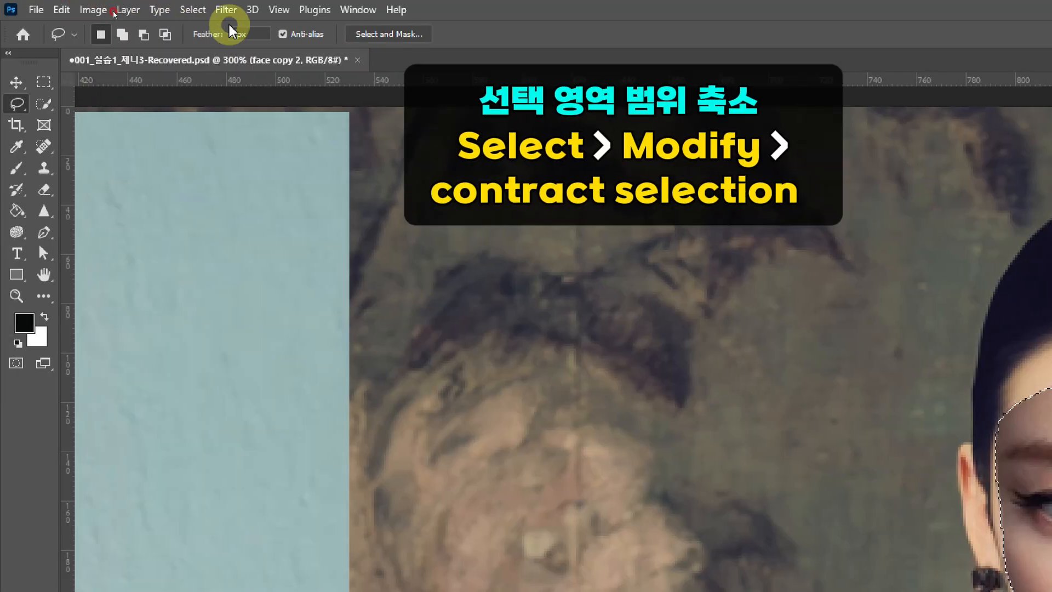
- Contract the face selection by 4 pixels, keeping the effect applied at canvas bounds
{"action": "left_click", "coordinate": [180, 10]}
{"action": "left_click", "coordinate": [294, 262]}
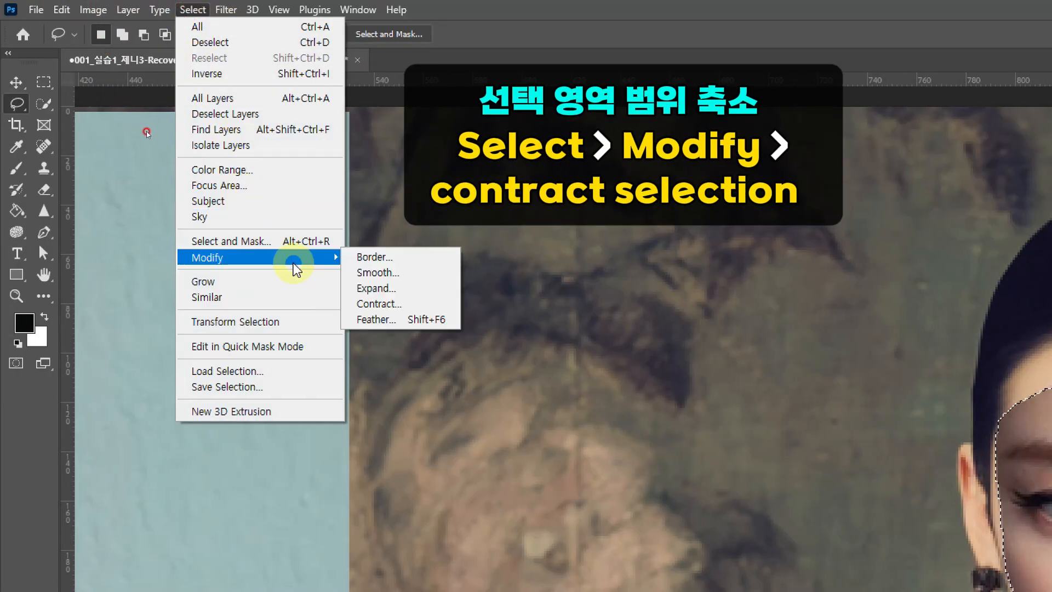
{"action": "left_click", "coordinate": [426, 313]}
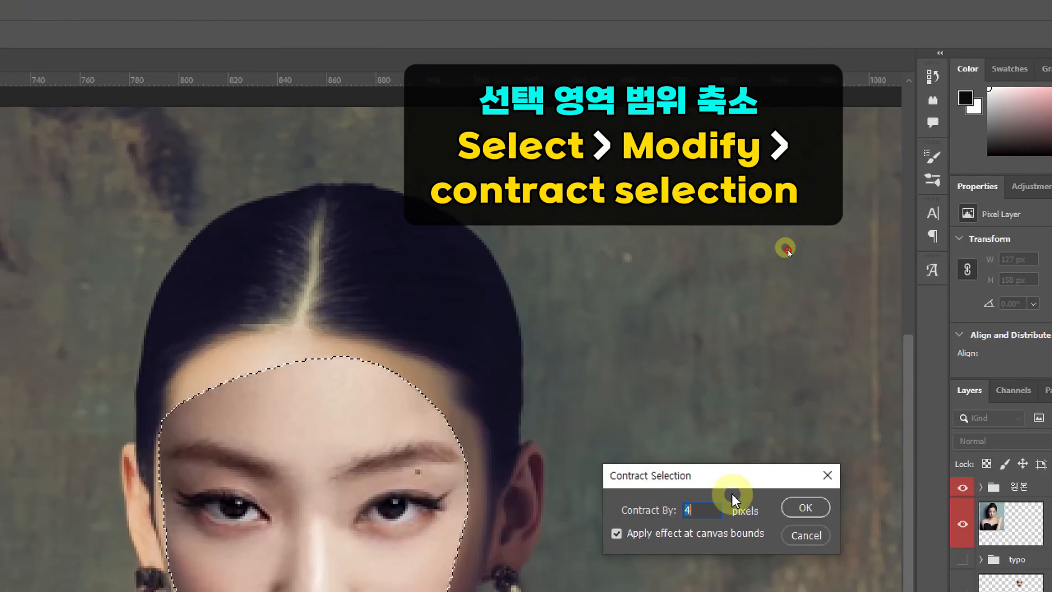
{"action": "left_click_drag", "start_coordinate": [737, 479], "coordinate": [635, 329]}
{"action": "left_click", "coordinate": [587, 359]}
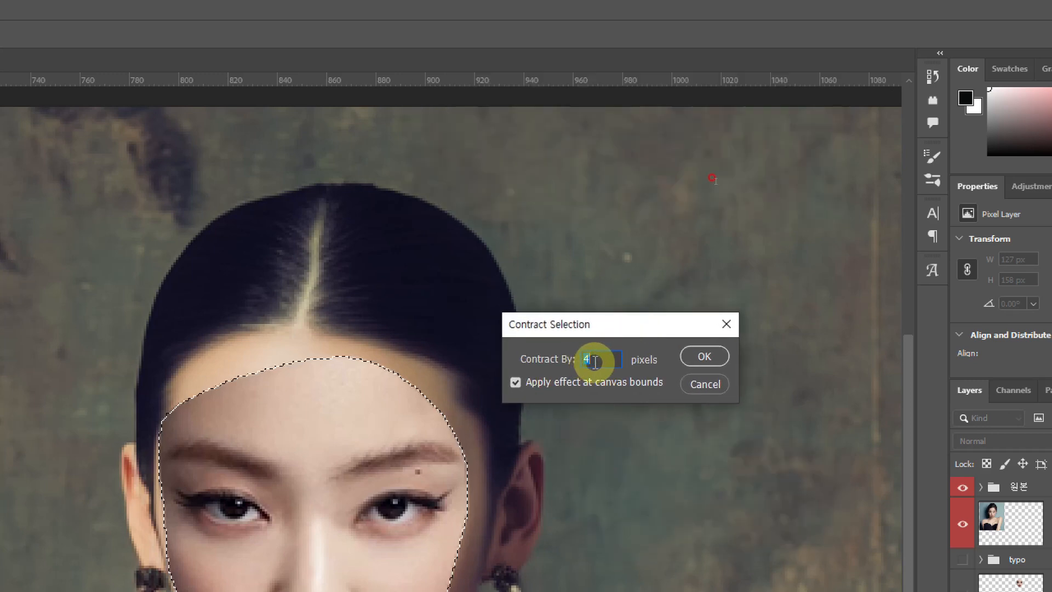
{"action": "left_click", "coordinate": [719, 361]}
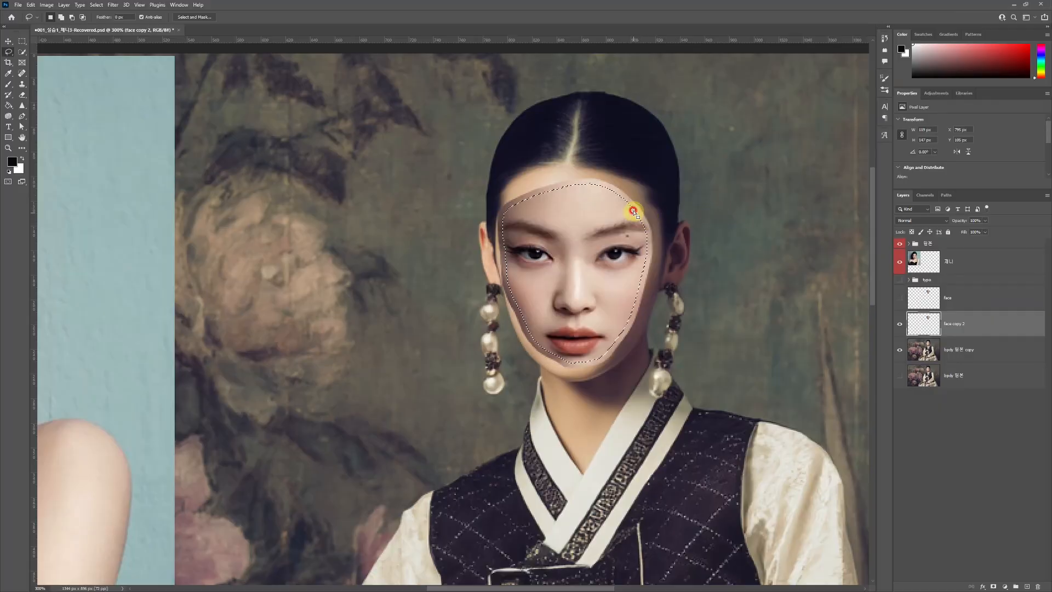
{"action": "scroll", "coordinate": [632, 211], "scroll_direction": "up", "scroll_amount": 3}
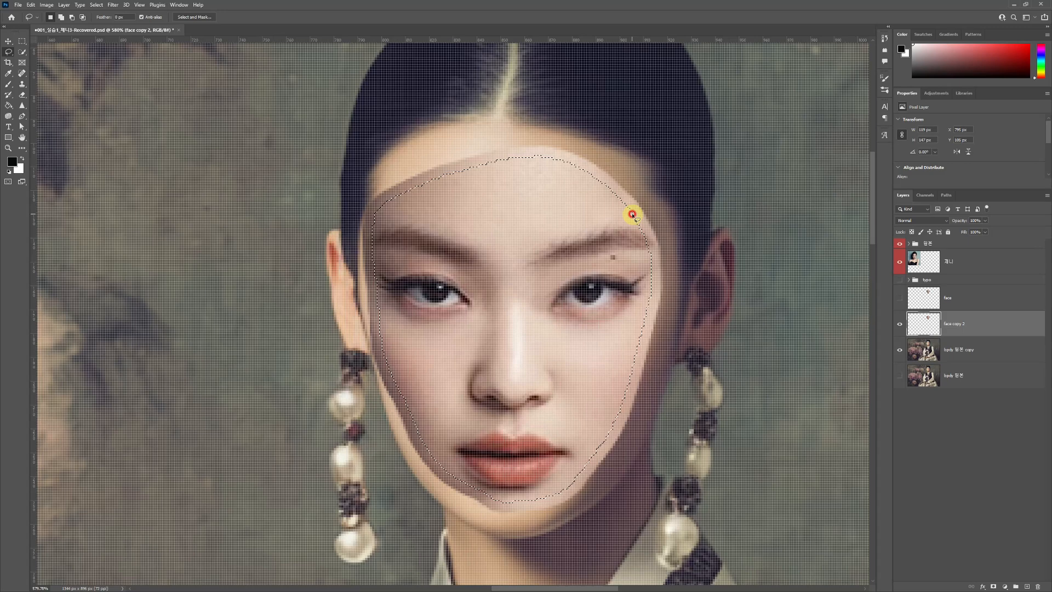
{"action": "scroll", "coordinate": [633, 214], "scroll_direction": "down", "scroll_amount": 2}
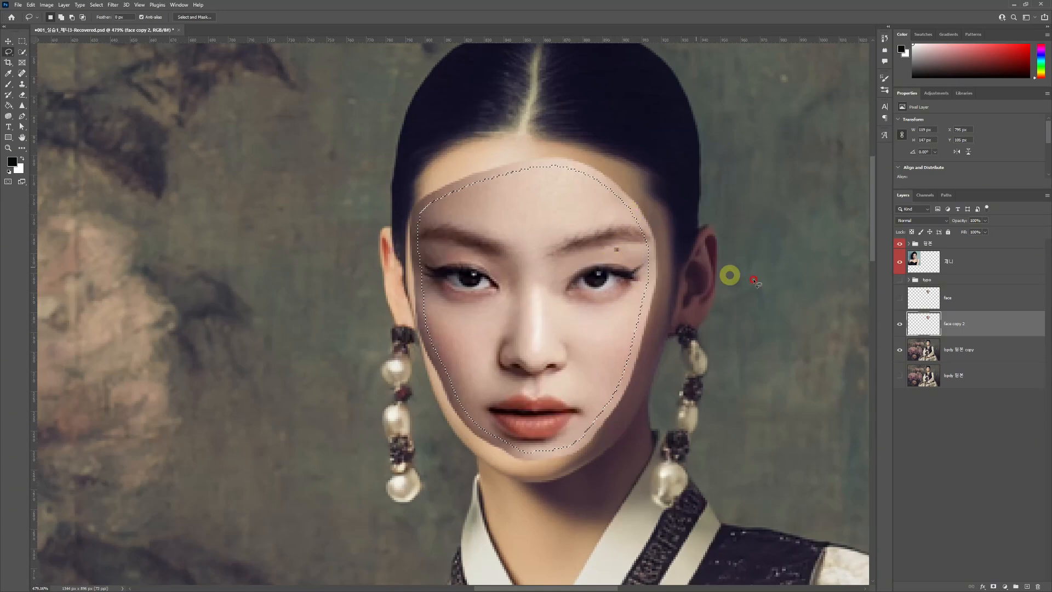
- Delete the contracted face selection from the body copy layer, checking it by toggling the face copy's visibility
{"action": "left_click", "coordinate": [900, 324]}
{"action": "left_click", "coordinate": [961, 353]}
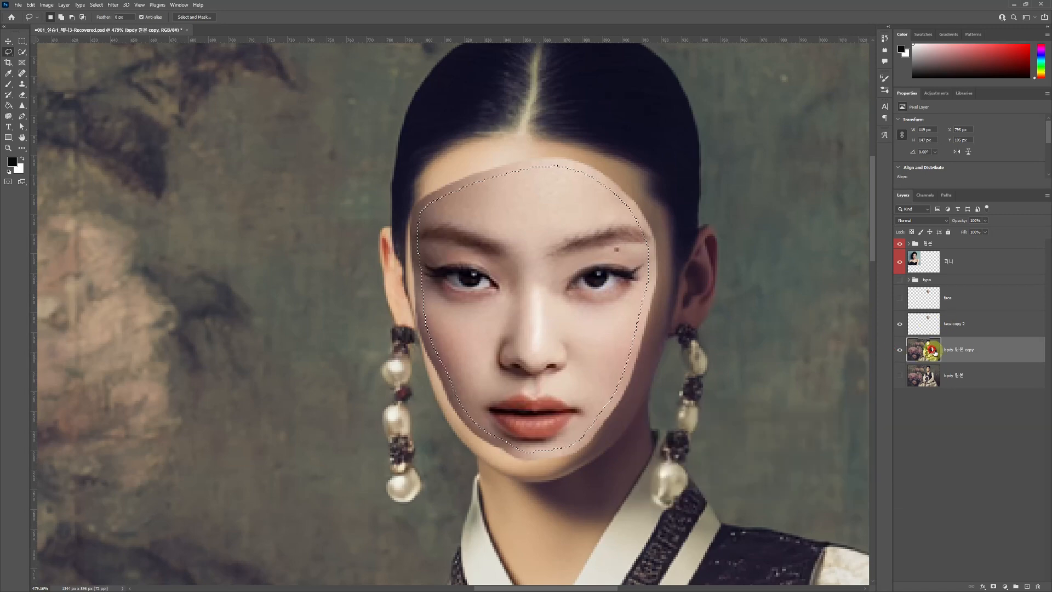
{"action": "left_click", "coordinate": [900, 324]}
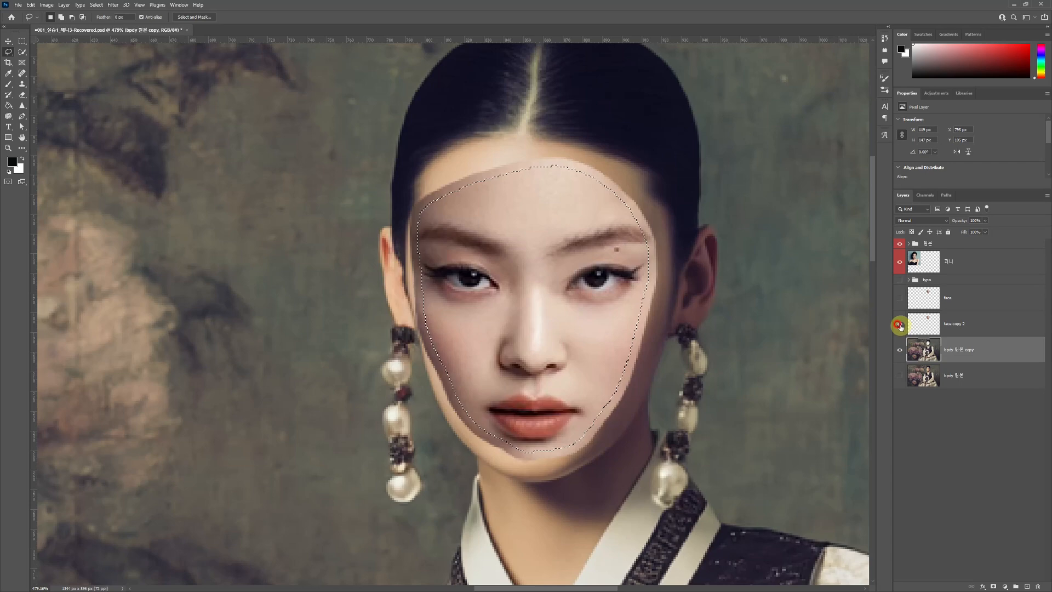
{"action": "left_click", "coordinate": [899, 324]}
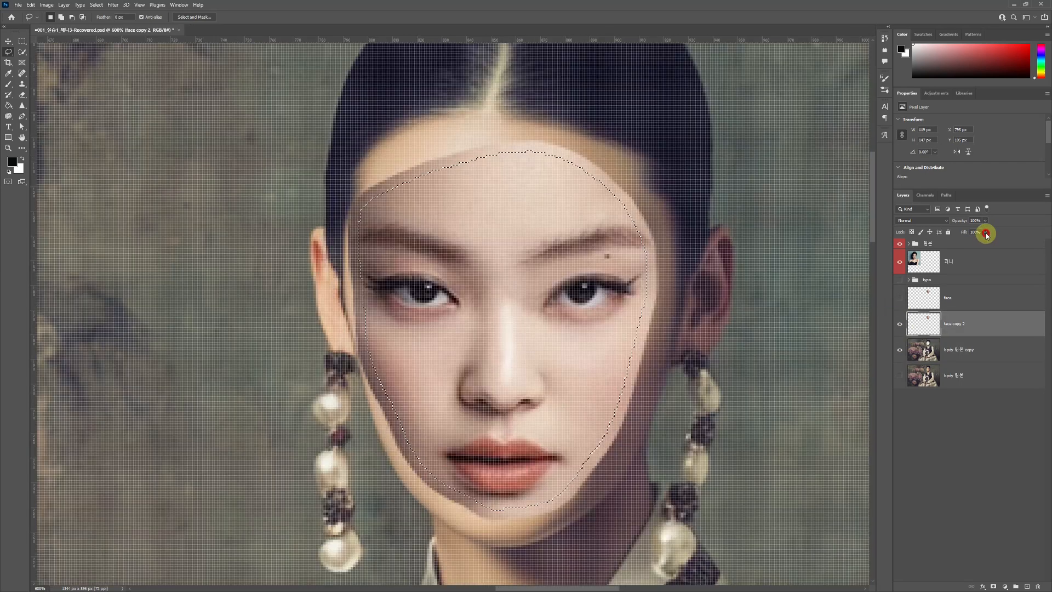
- Lower the face copy's fill to 60% to check the cut-out in the body layer beneath, and undo the change
{"action": "left_click", "coordinate": [985, 232]}
{"action": "left_click_drag", "start_coordinate": [959, 242], "coordinate": [971, 242]}
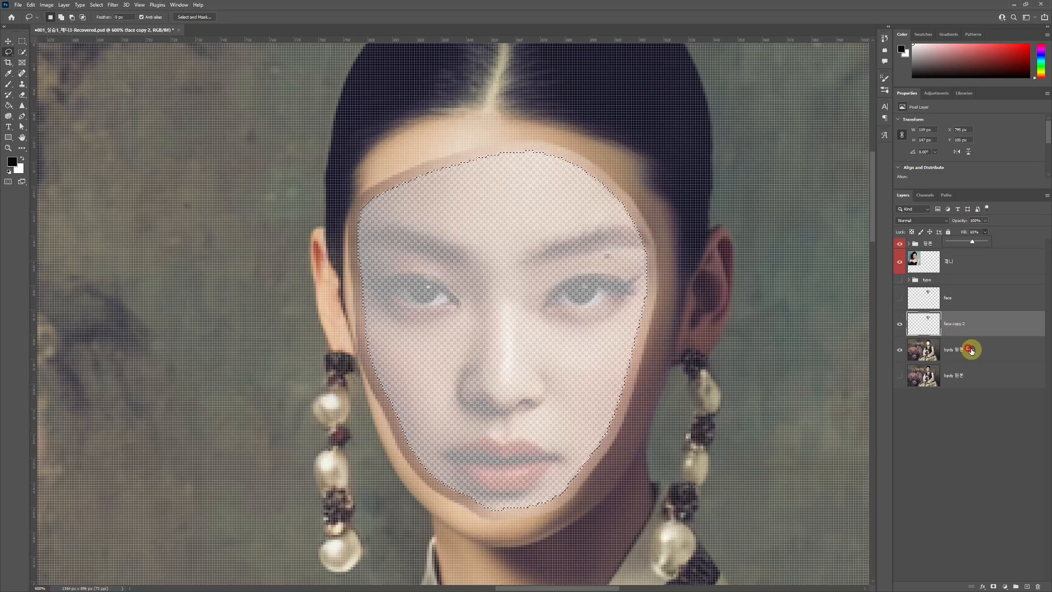
{"action": "left_click", "coordinate": [688, 280]}
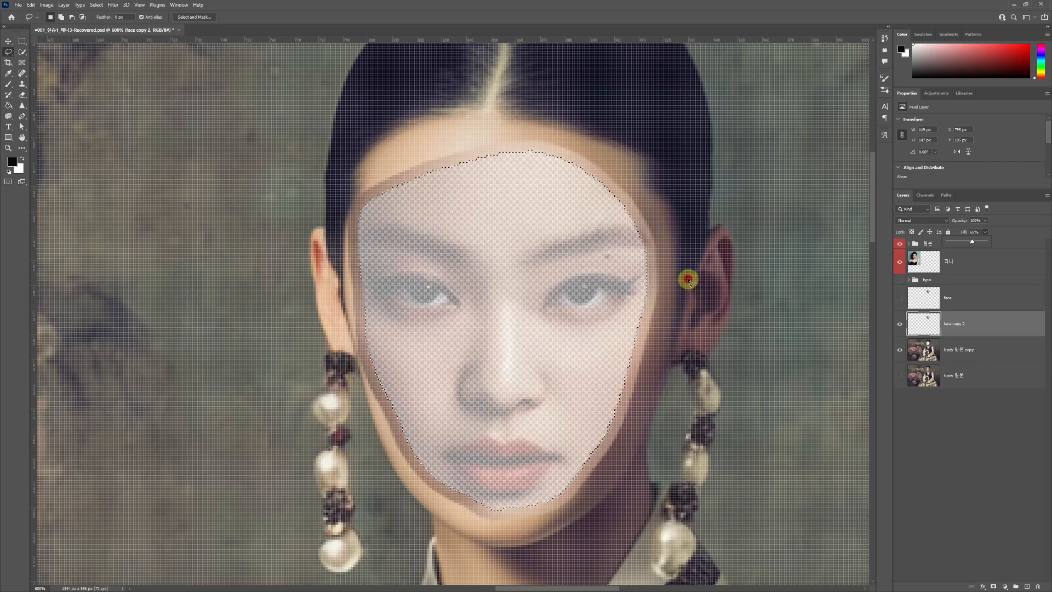
{"action": "key", "text": "ctrl+z"}
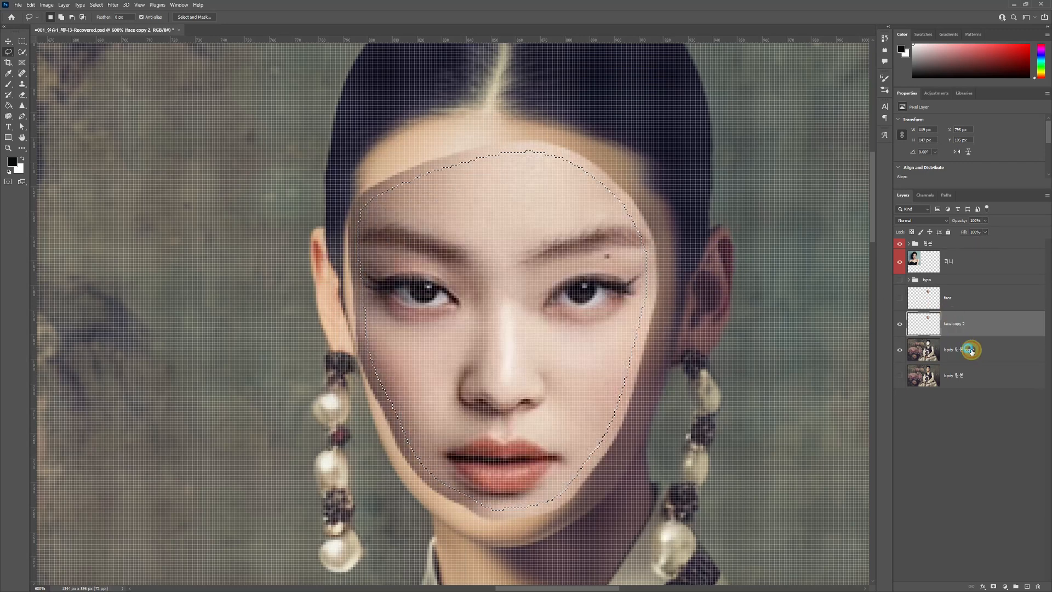
- Auto-blend the face copy and body copy layers using Panorama with seamless tones and content-aware fill of transparent areas
{"action": "left_click", "coordinate": [972, 352]}
{"action": "left_click", "coordinate": [957, 327], "text": "shift"}
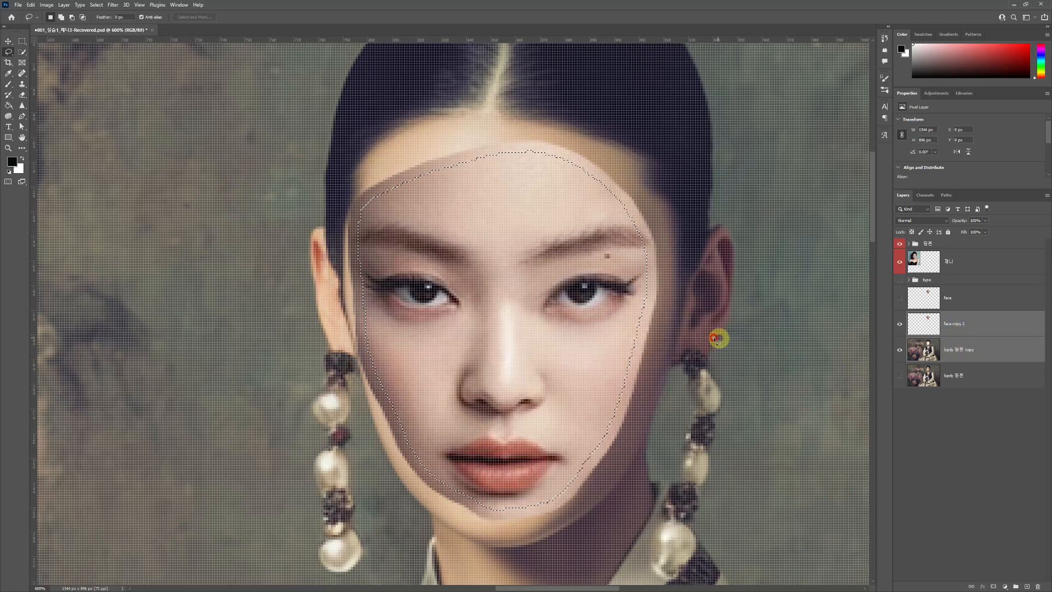
{"action": "scroll", "coordinate": [651, 339], "scroll_direction": "down", "scroll_amount": 3}
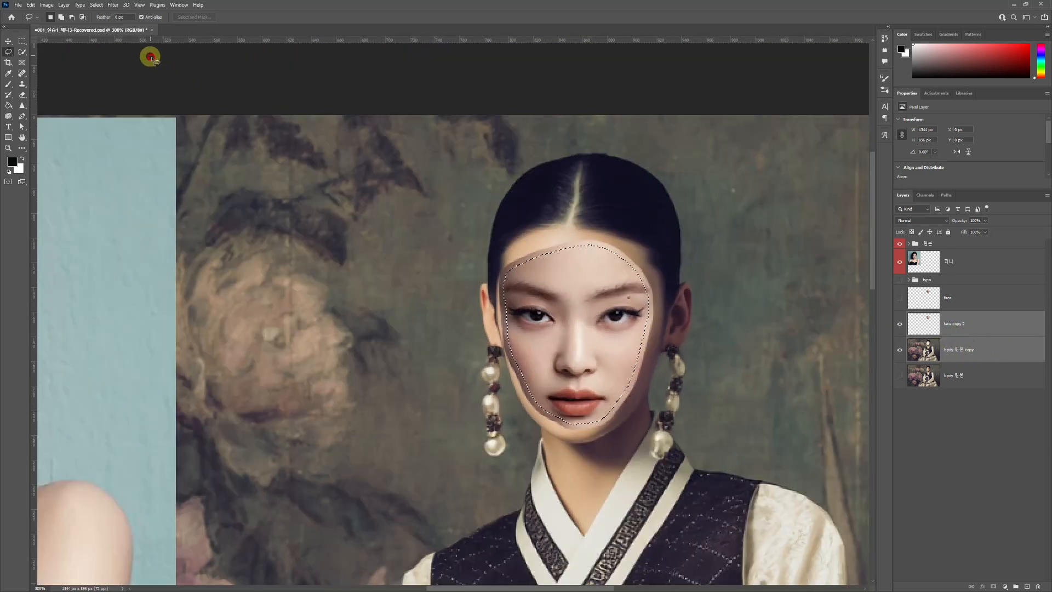
{"action": "left_click", "coordinate": [31, 5]}
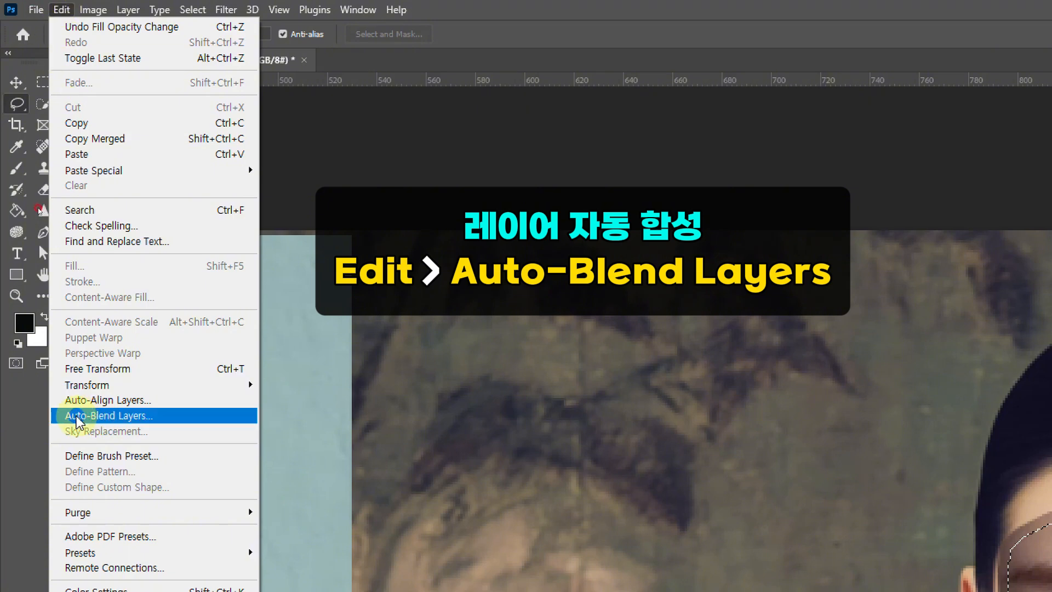
{"action": "left_click", "coordinate": [77, 421]}
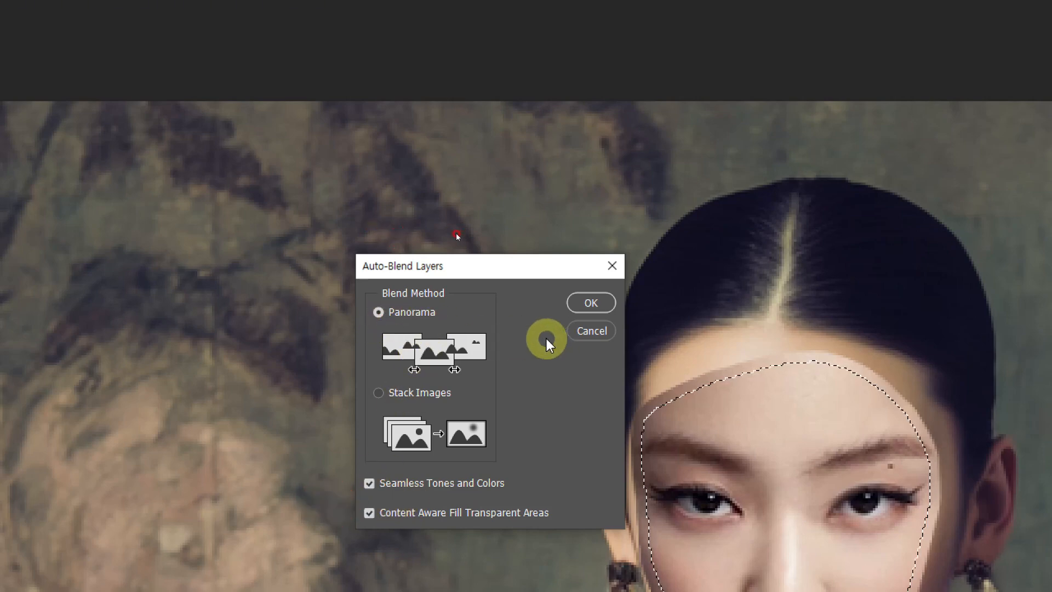
{"action": "left_click", "coordinate": [591, 302]}
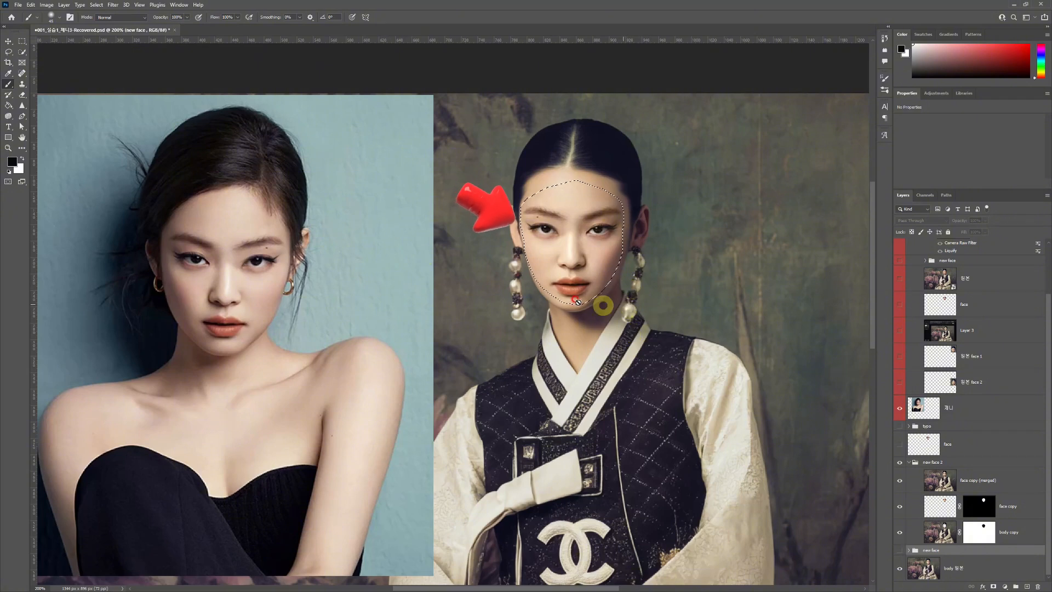
- Select the merged result with the masked face copy and body copy layers, and collapse their new face 2 group
{"action": "left_click_drag", "start_coordinate": [668, 295], "coordinate": [653, 298]}
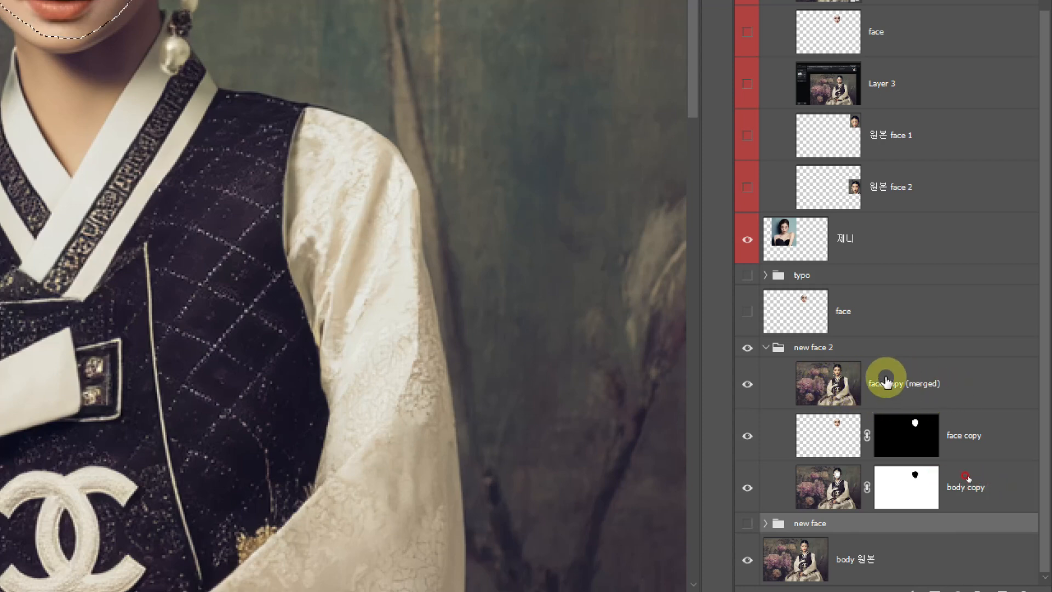
{"action": "left_click", "coordinate": [974, 388]}
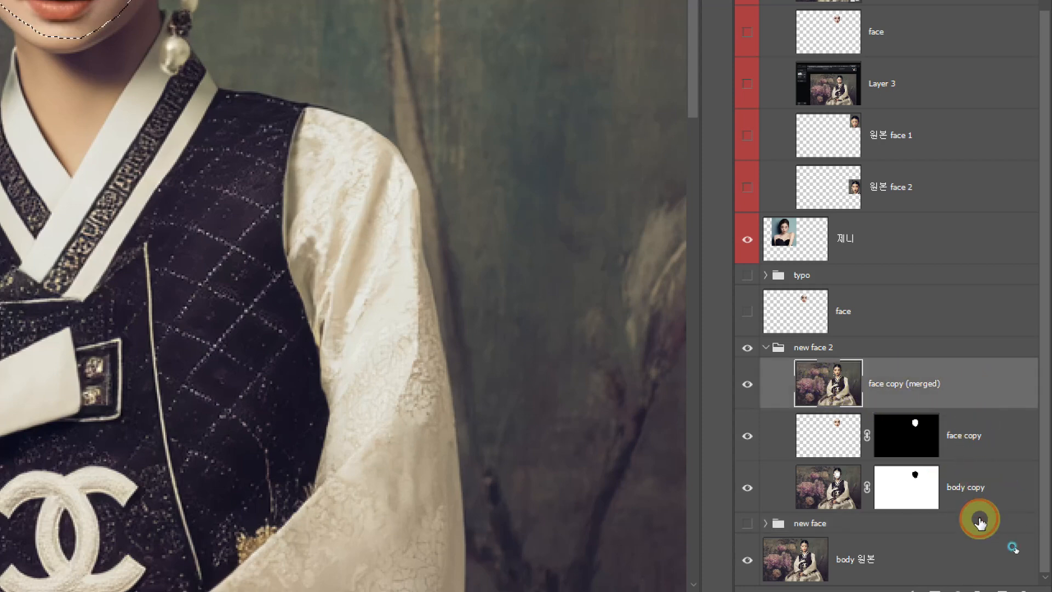
{"action": "left_click", "coordinate": [975, 479]}
{"action": "left_click", "coordinate": [960, 371], "text": "shift"}
{"action": "left_click", "coordinate": [960, 386]}
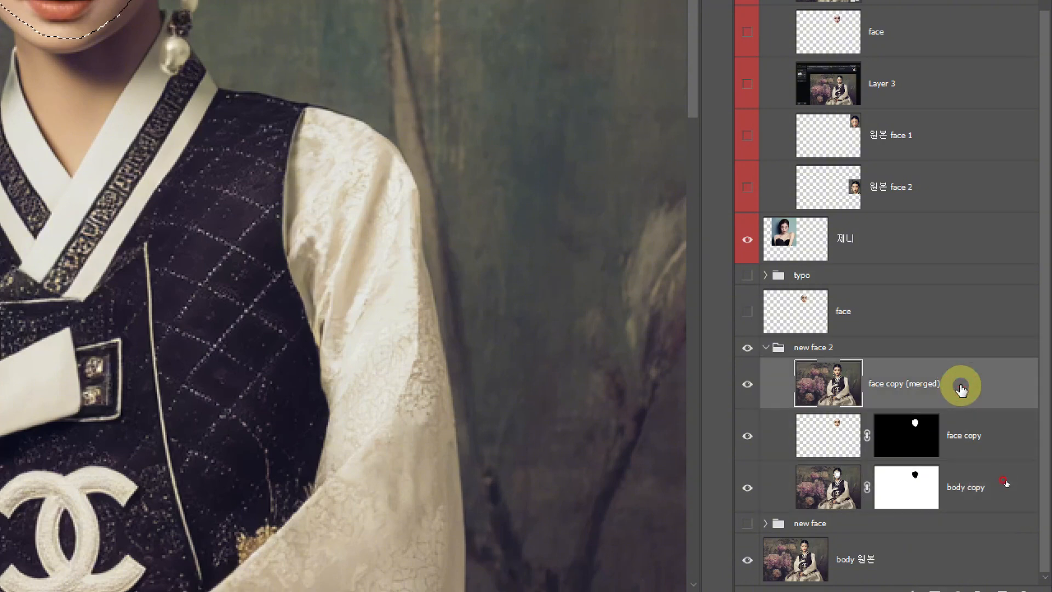
{"action": "left_click", "coordinate": [975, 494], "text": "shift"}
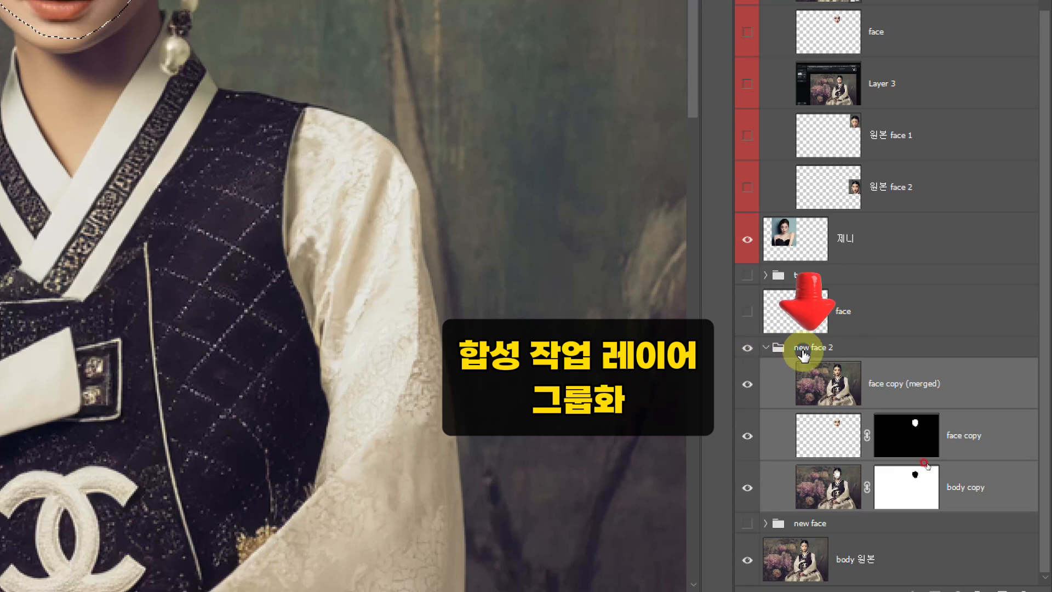
{"action": "left_click", "coordinate": [764, 347]}
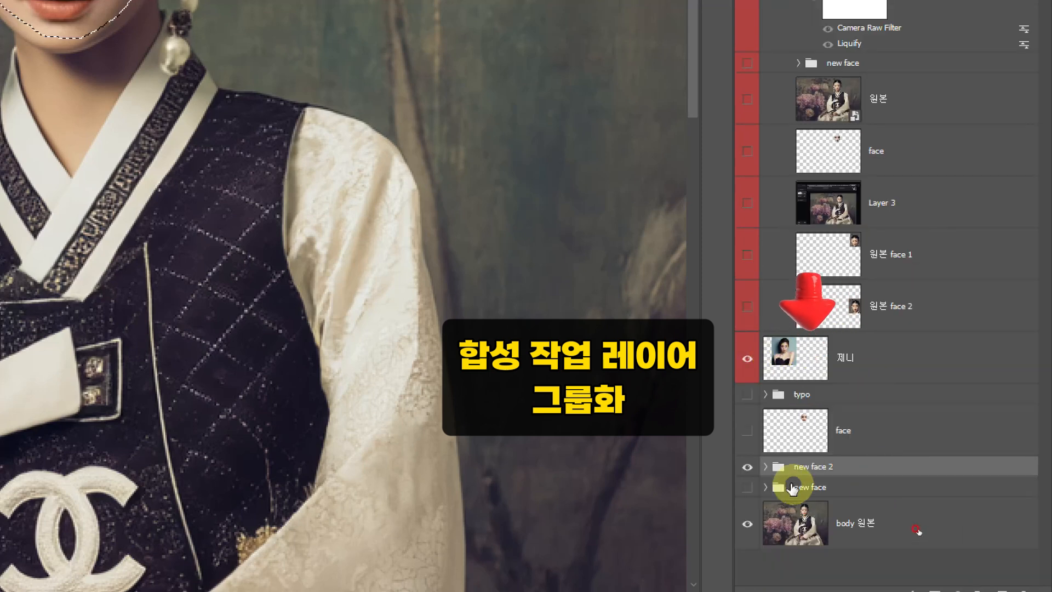
- Clear the face selection and add a layer mask to the new face 2 group
{"action": "key", "text": "ctrl+minus"}
{"action": "key", "text": "ctrl+minus"}
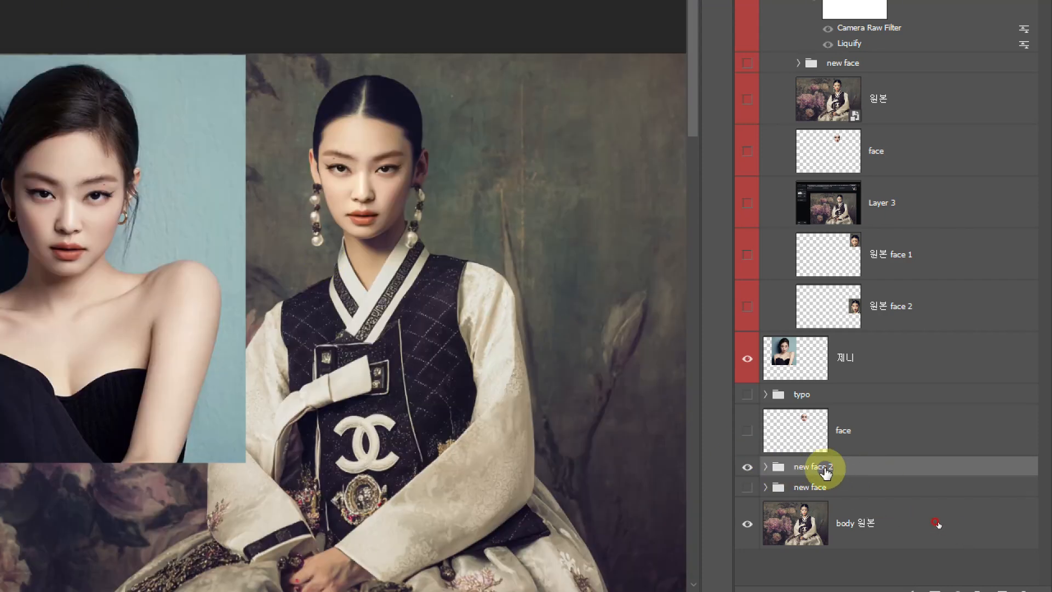
{"action": "scroll", "coordinate": [844, 470], "scroll_direction": "down", "scroll_amount": 1}
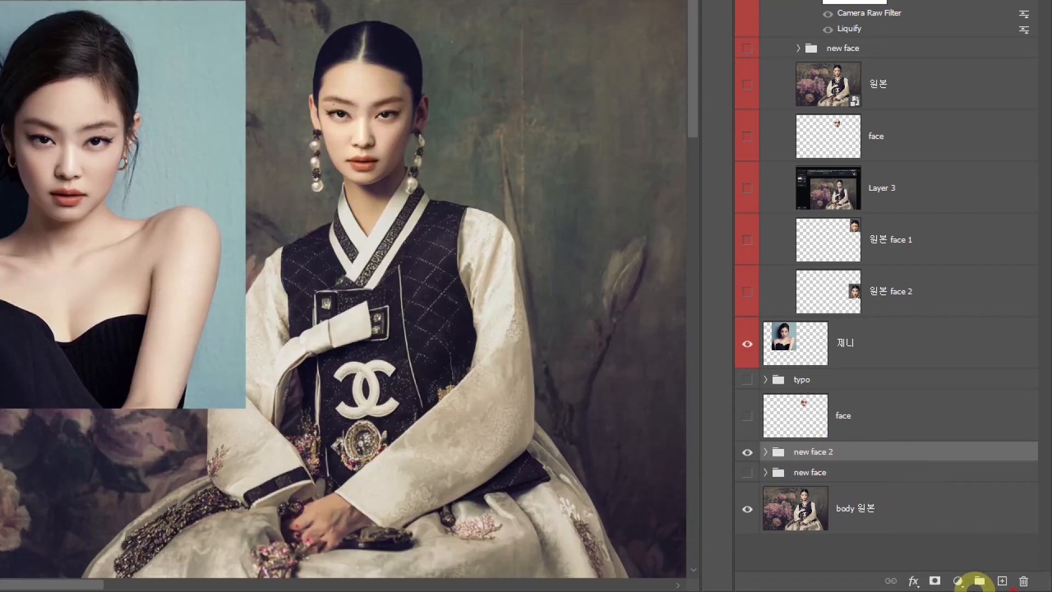
{"action": "left_click", "coordinate": [934, 580]}
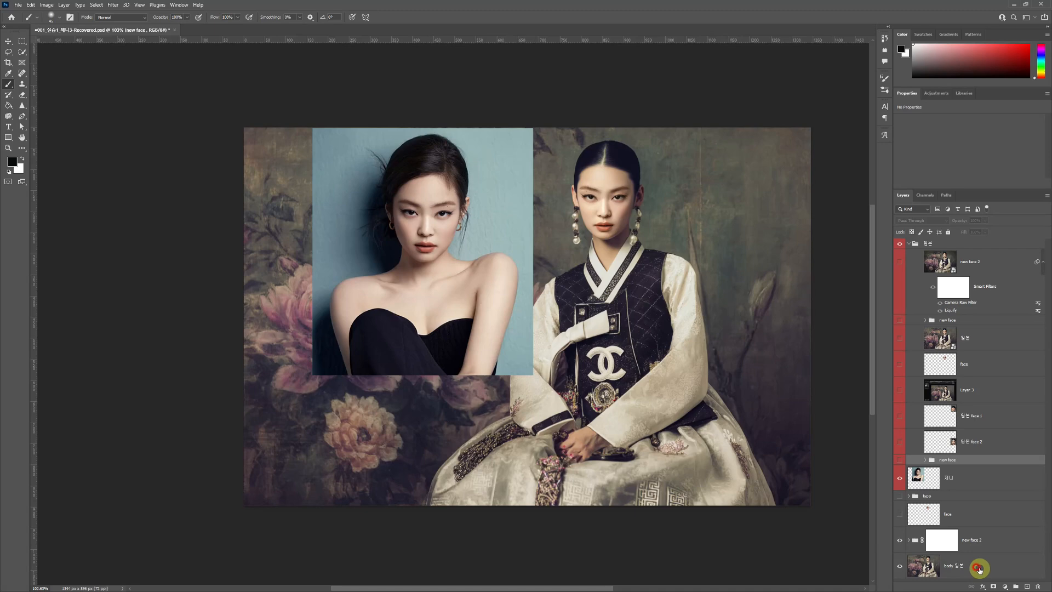
- Paint black on the new face 2 group's mask over the face to reveal the original beneath, and undo the last strokes
{"action": "left_click", "coordinate": [944, 541]}
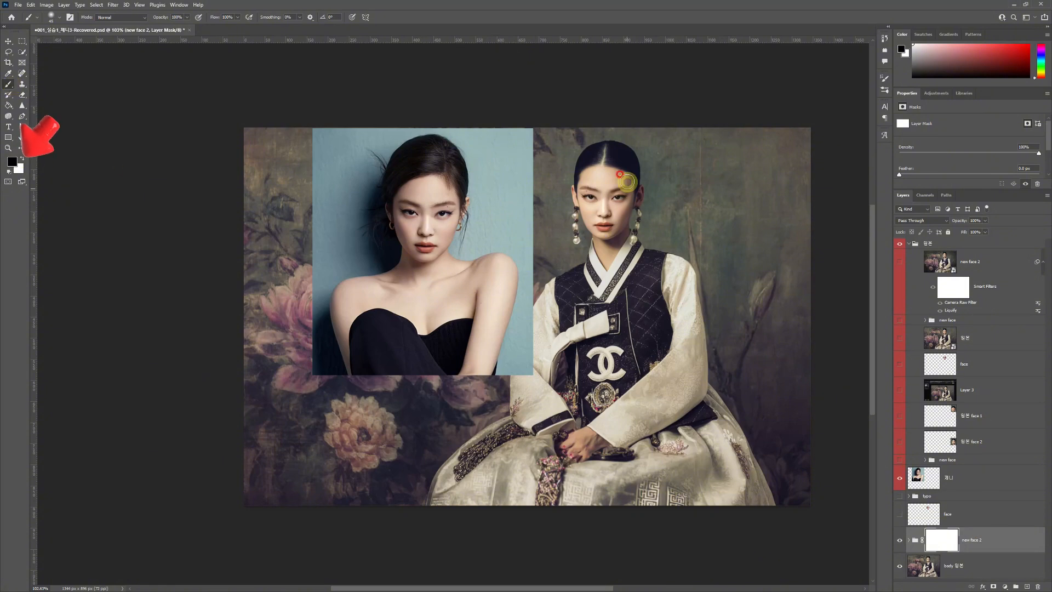
{"action": "scroll", "coordinate": [626, 181], "scroll_direction": "up", "scroll_amount": 2}
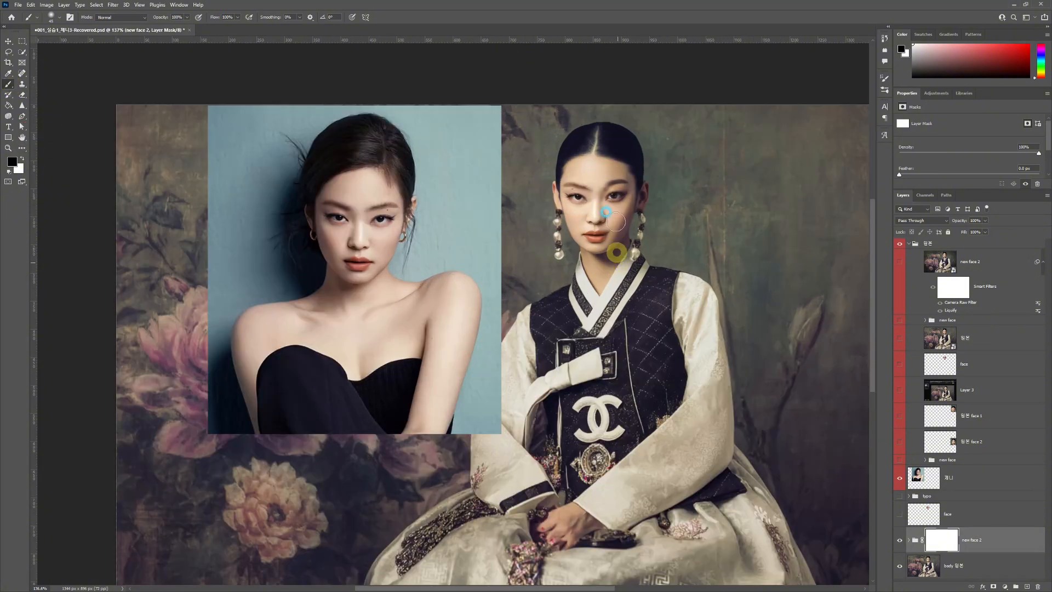
{"action": "mouse_move", "coordinate": [615, 221]}
{"action": "left_mouse_down"}
{"action": "mouse_move", "coordinate": [614, 245]}
{"action": "mouse_move", "coordinate": [612, 151]}
{"action": "mouse_move", "coordinate": [610, 252]}
{"action": "left_mouse_up"}
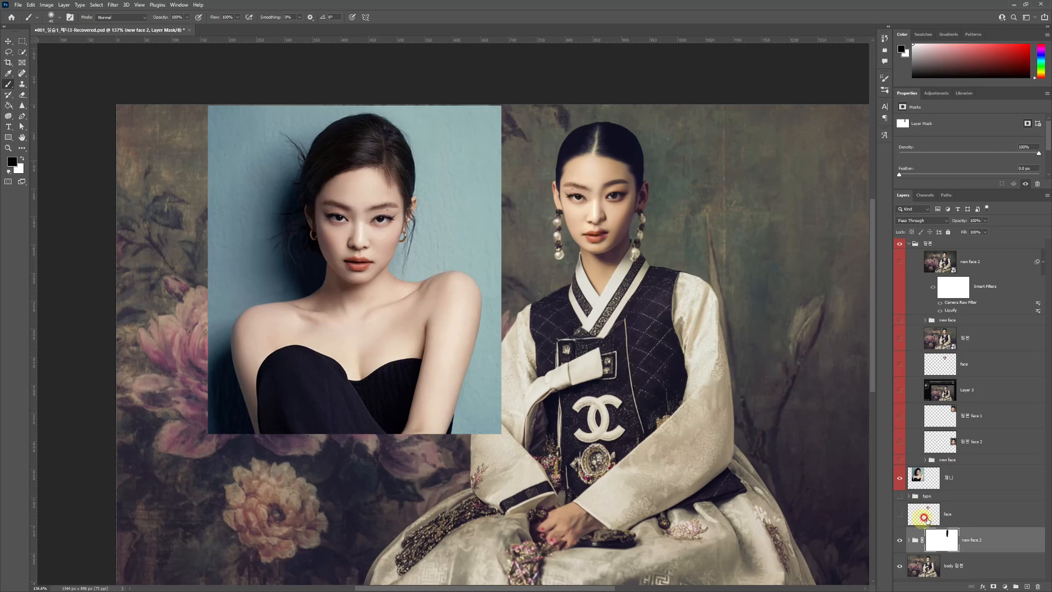
{"action": "mouse_move", "coordinate": [606, 163]}
{"action": "left_mouse_down"}
{"action": "mouse_move", "coordinate": [598, 271]}
{"action": "mouse_move", "coordinate": [594, 163]}
{"action": "left_mouse_up"}
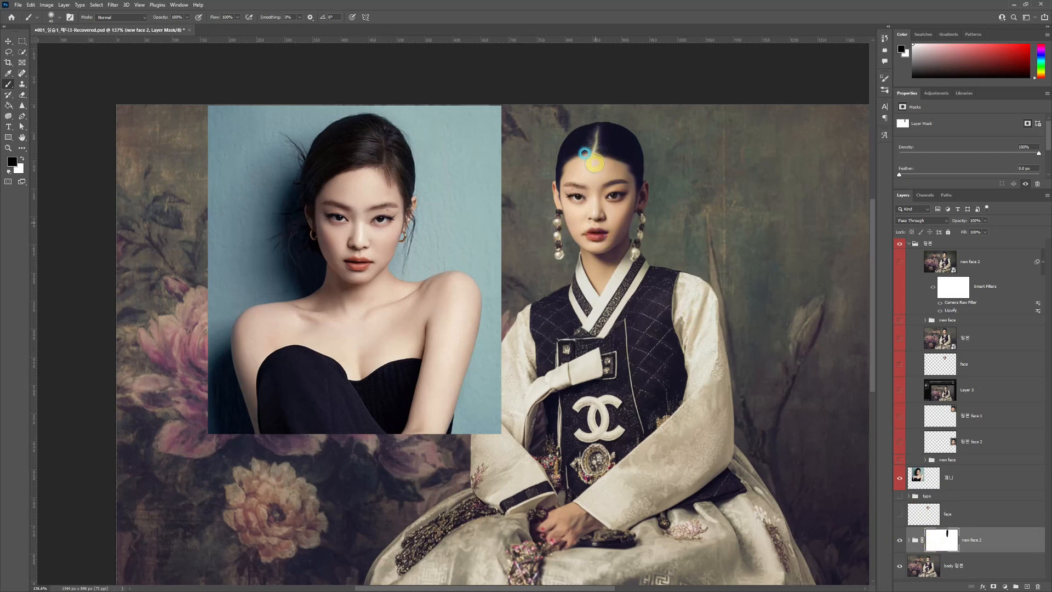
{"action": "left_click_drag", "start_coordinate": [592, 237], "coordinate": [645, 253]}
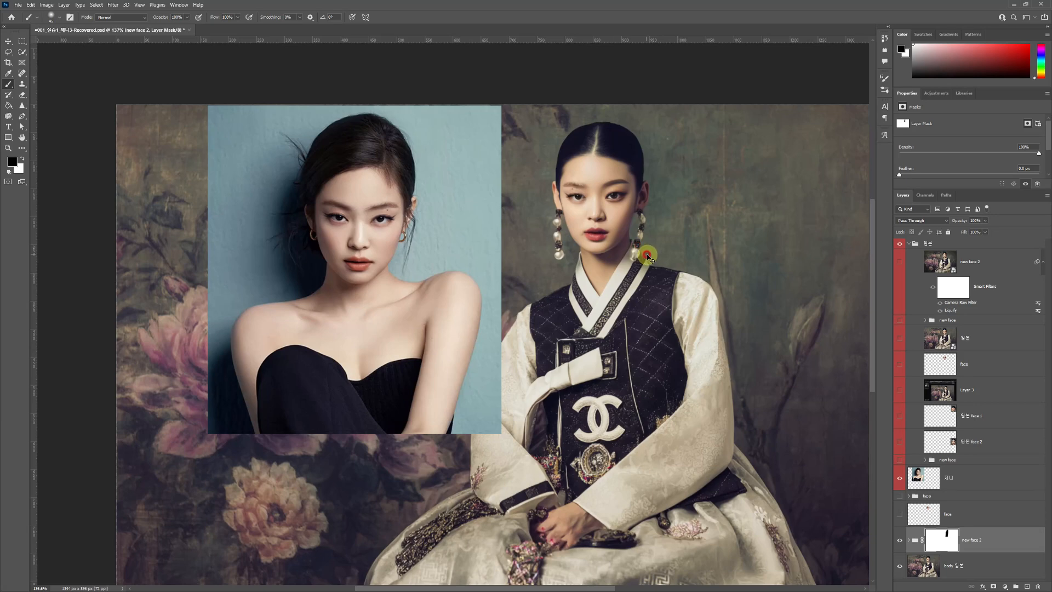
{"action": "key", "text": "ctrl+z"}
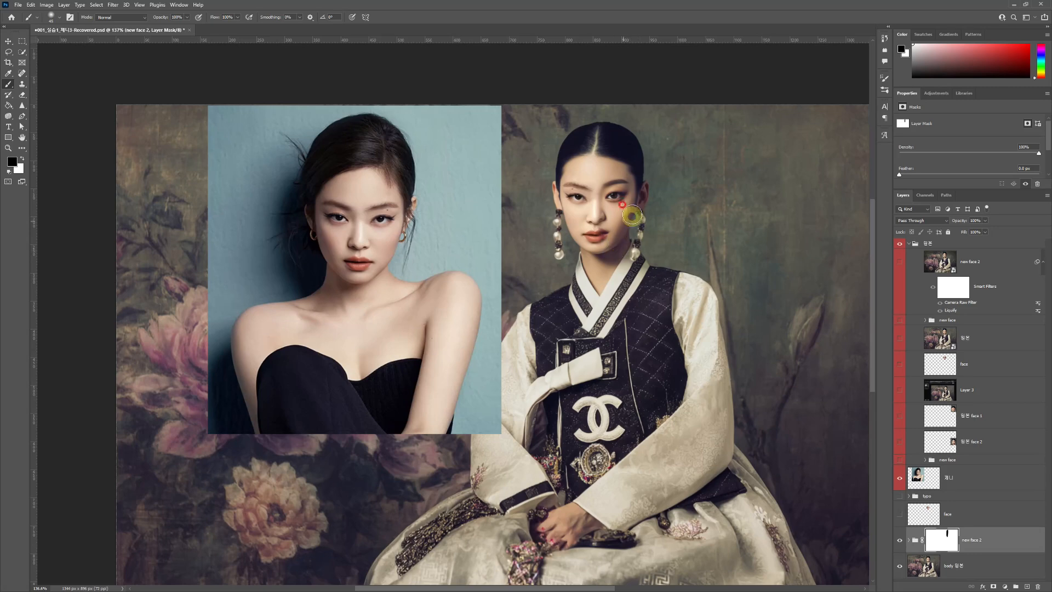
- Swap the foreground colour to white and paint the new face 2 group's mask over the face to restore the blended result
{"action": "scroll", "coordinate": [623, 192], "scroll_direction": "up", "scroll_amount": 3}
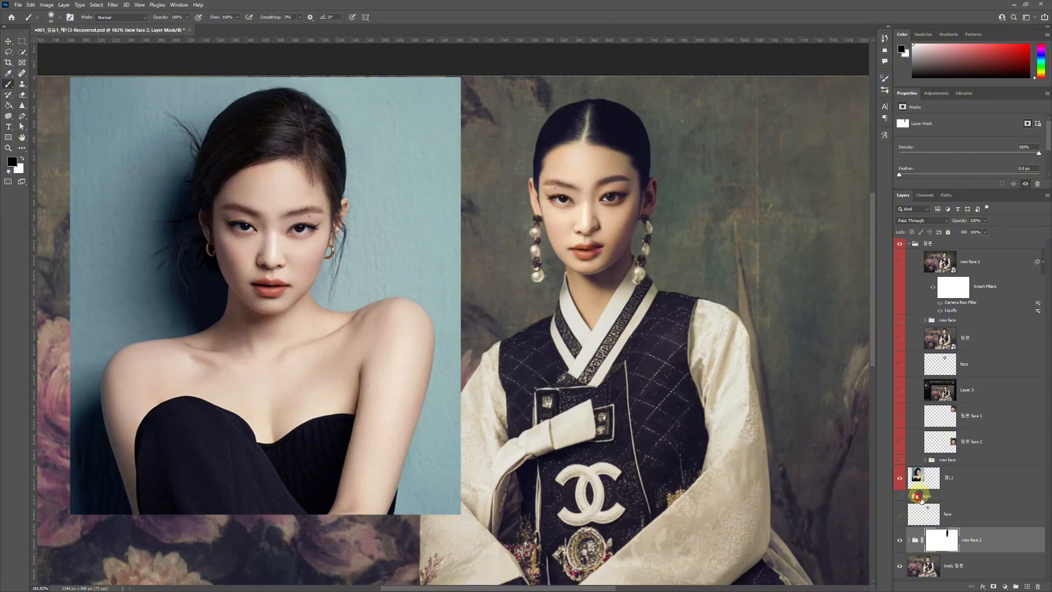
{"action": "left_click", "coordinate": [942, 541]}
{"action": "left_click_drag", "start_coordinate": [638, 236], "coordinate": [613, 222]}
{"action": "left_click", "coordinate": [16, 170]}
{"action": "left_click", "coordinate": [636, 272]}
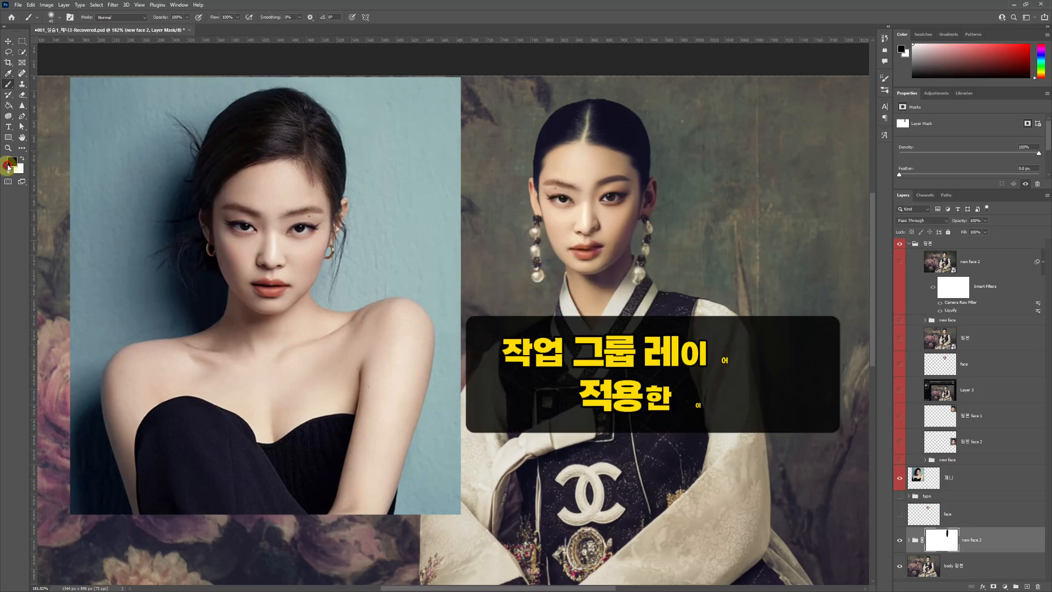
{"action": "left_click", "coordinate": [21, 160]}
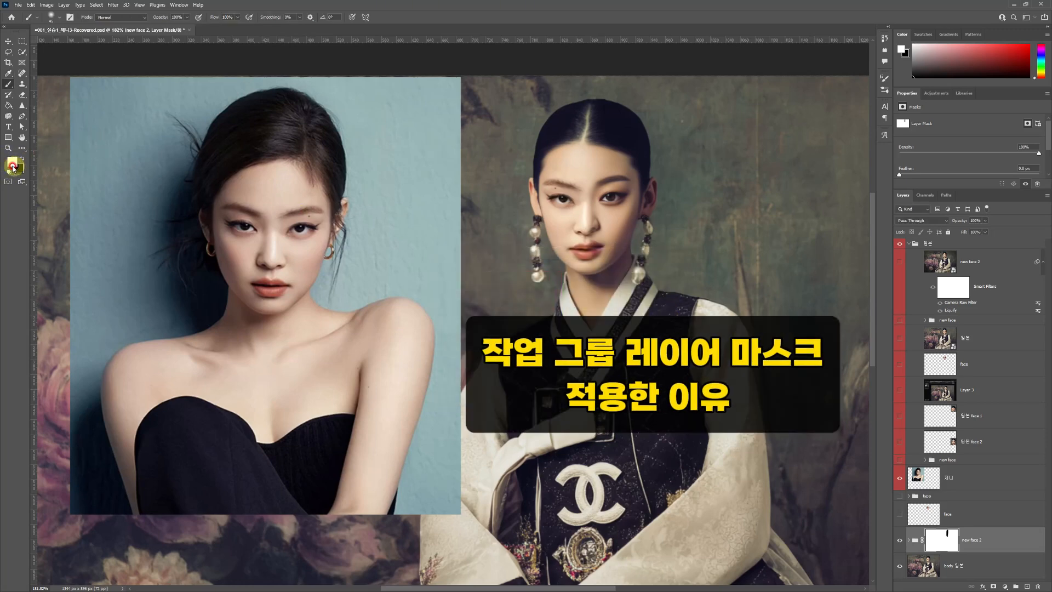
{"action": "mouse_move", "coordinate": [607, 165]}
{"action": "left_mouse_down"}
{"action": "mouse_move", "coordinate": [608, 193]}
{"action": "mouse_move", "coordinate": [580, 249]}
{"action": "mouse_move", "coordinate": [629, 146]}
{"action": "mouse_move", "coordinate": [652, 203]}
{"action": "mouse_move", "coordinate": [642, 180]}
{"action": "left_mouse_up"}
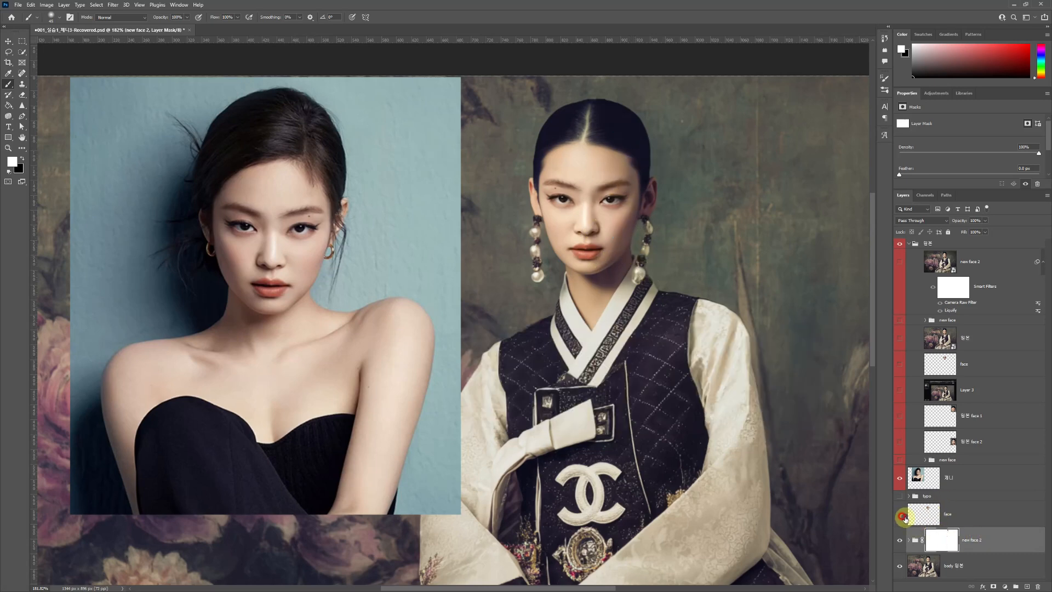
- Show the original face layer above the new face 2 group, undoing the stray stroke over the face
{"action": "left_click", "coordinate": [899, 514]}
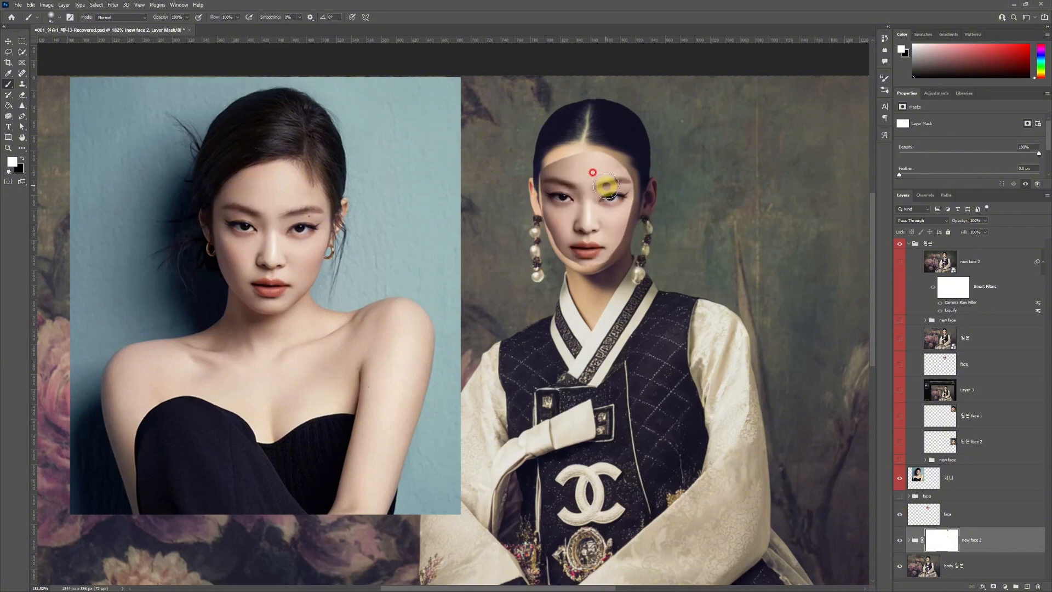
{"action": "left_click_drag", "start_coordinate": [584, 190], "coordinate": [548, 193]}
{"action": "key", "text": "ctrl+z"}
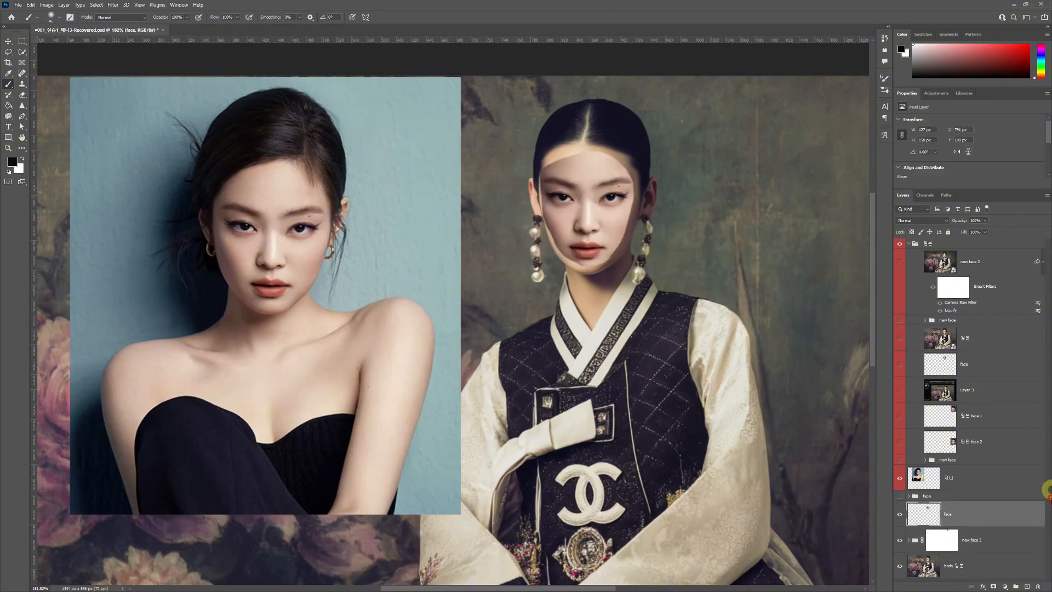
{"action": "left_click", "coordinate": [900, 514]}
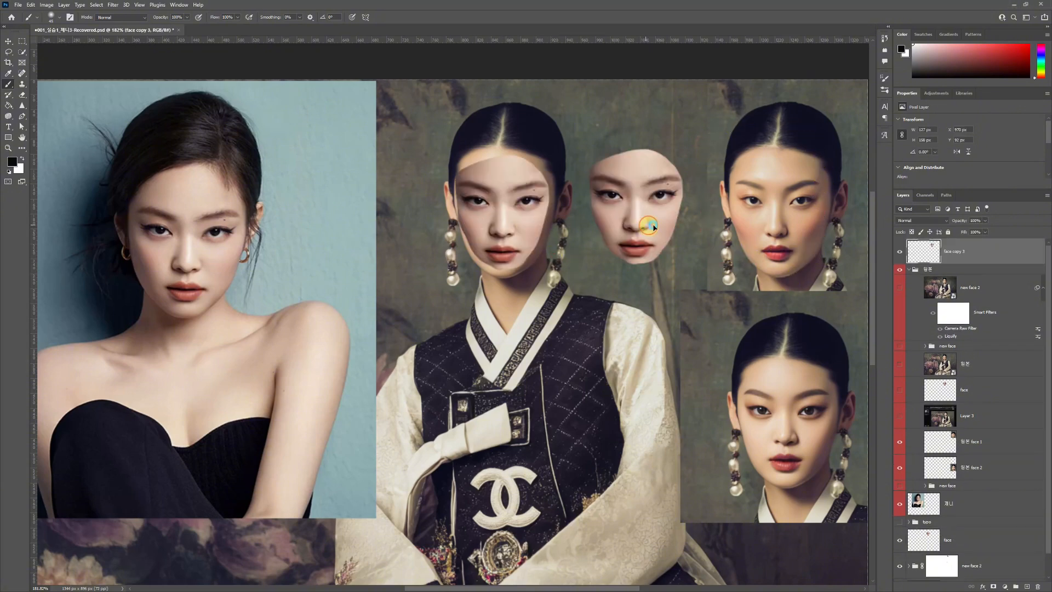
- Move the duplicated face onto the upper comparison portrait to compare its fit with that face
{"action": "left_click_drag", "start_coordinate": [649, 227], "coordinate": [789, 234]}
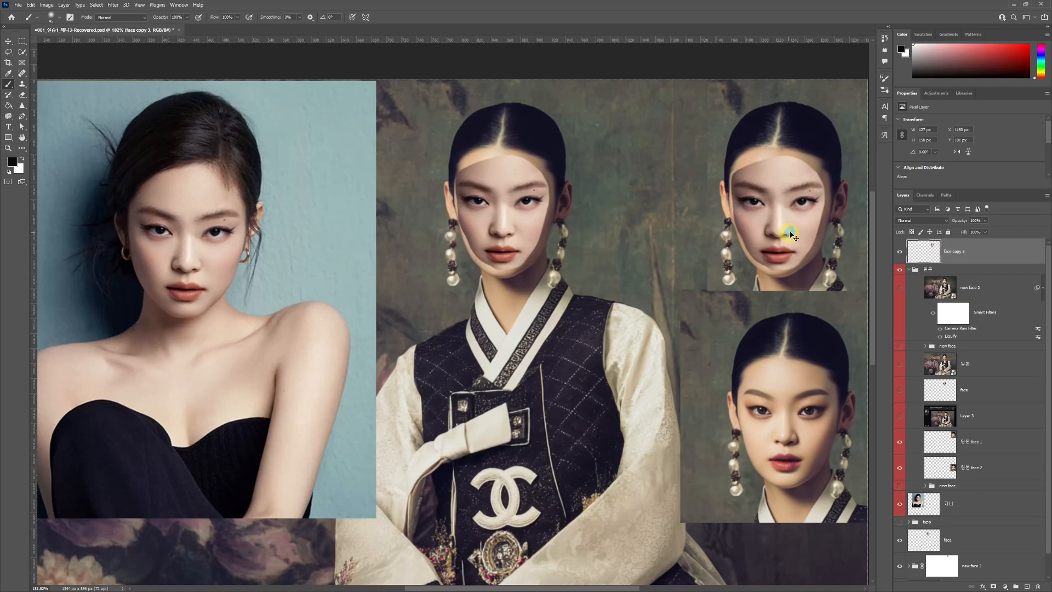
{"action": "key", "text": "ctrl+z"}
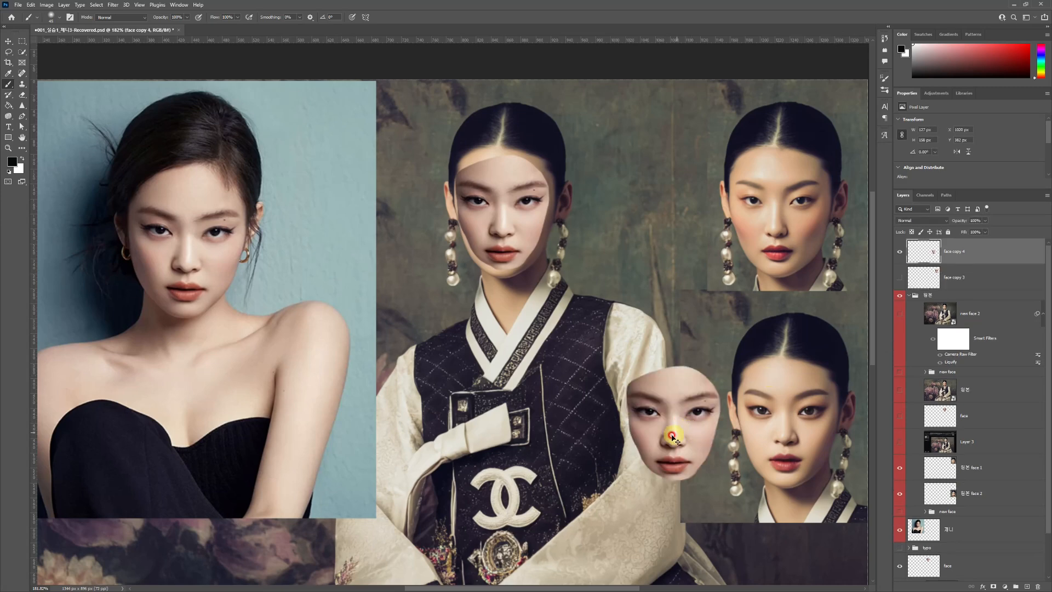
- Place the duplicated face beside the lower comparison portrait, and hide the face overlays and both comparison portraits
{"action": "mouse_move", "coordinate": [672, 436]}
{"action": "left_mouse_down"}
{"action": "mouse_move", "coordinate": [688, 430]}
{"action": "mouse_move", "coordinate": [673, 431]}
{"action": "mouse_move", "coordinate": [678, 438]}
{"action": "left_mouse_up"}
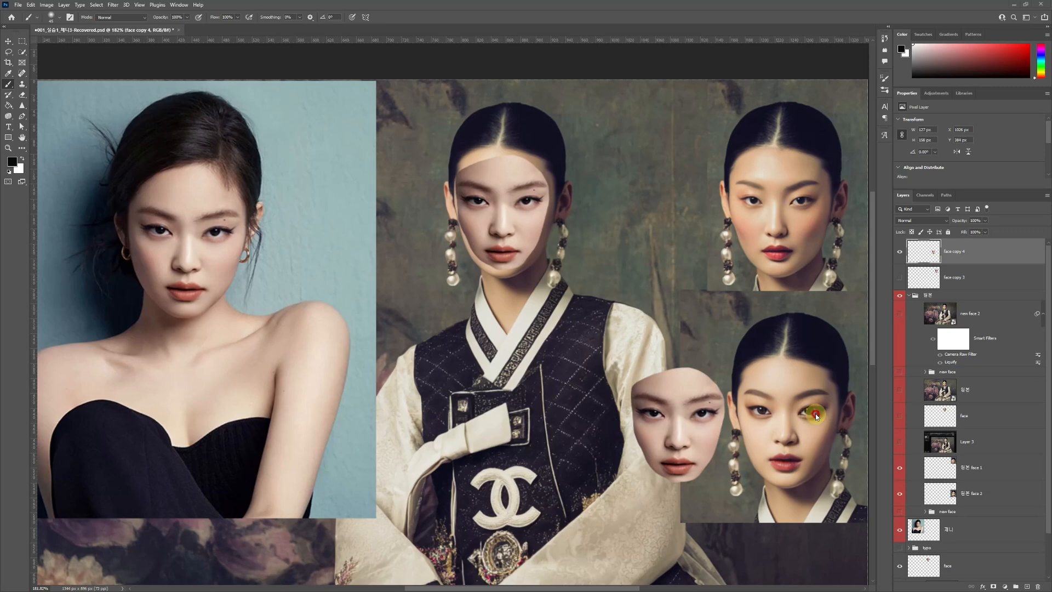
{"action": "left_click", "coordinate": [517, 215], "text": "ctrl"}
{"action": "left_click", "coordinate": [899, 566]}
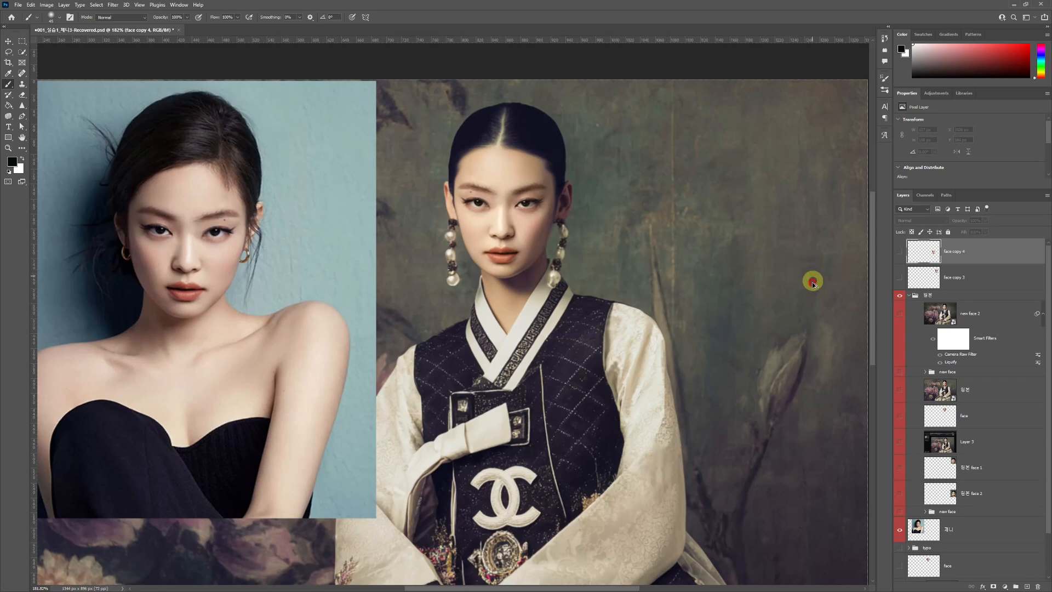
{"action": "scroll", "coordinate": [810, 276], "scroll_direction": "down", "scroll_amount": 3}
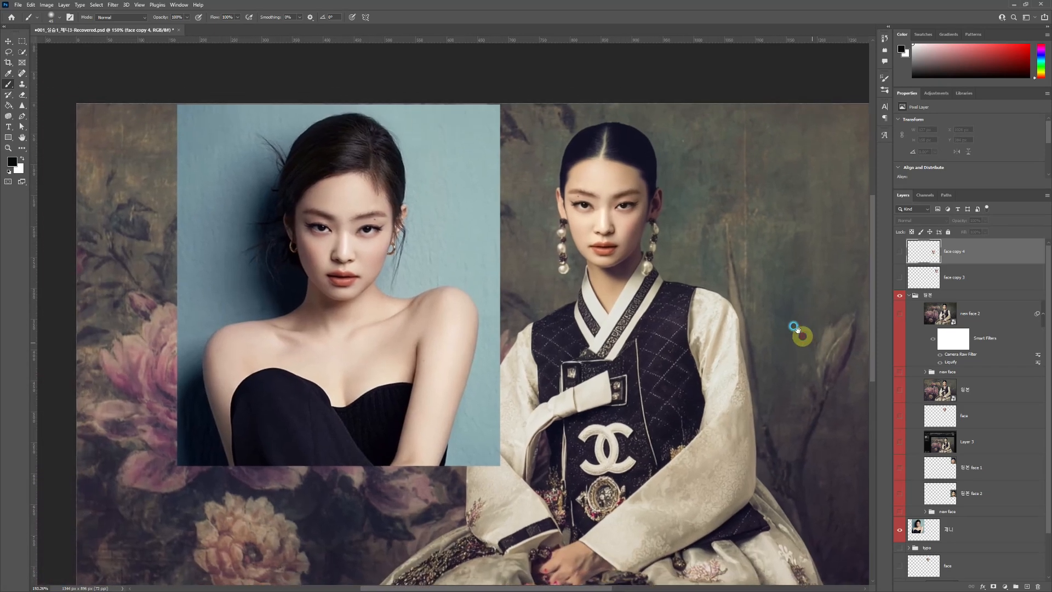
{"action": "left_click_drag", "start_coordinate": [795, 329], "coordinate": [767, 317]}
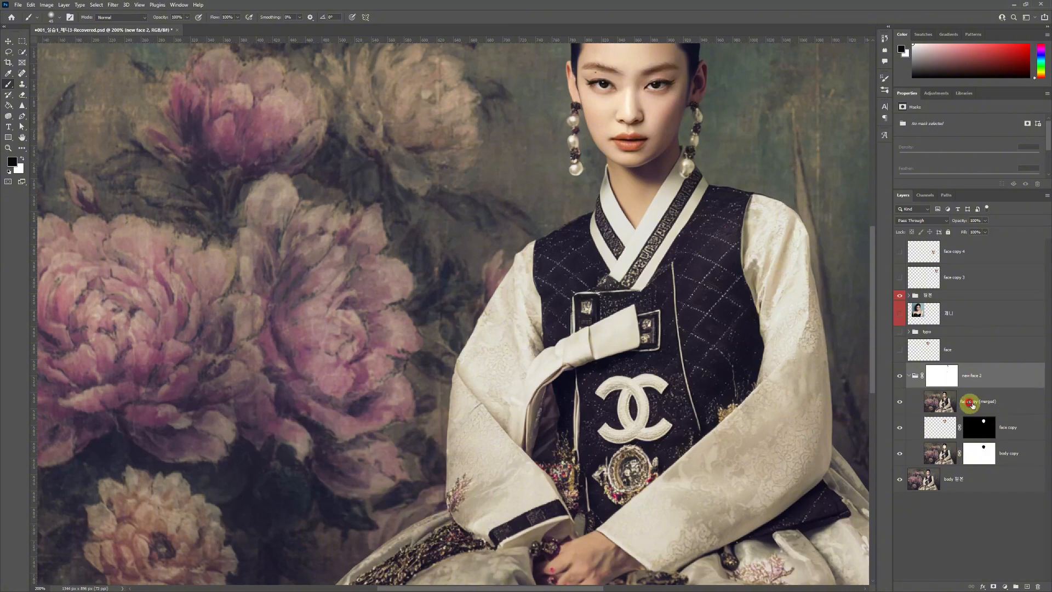
- Collapse the new face 2 group and duplicate the whole group with its mask
{"action": "left_click", "coordinate": [986, 401]}
{"action": "left_click", "coordinate": [1020, 449], "text": "shift"}
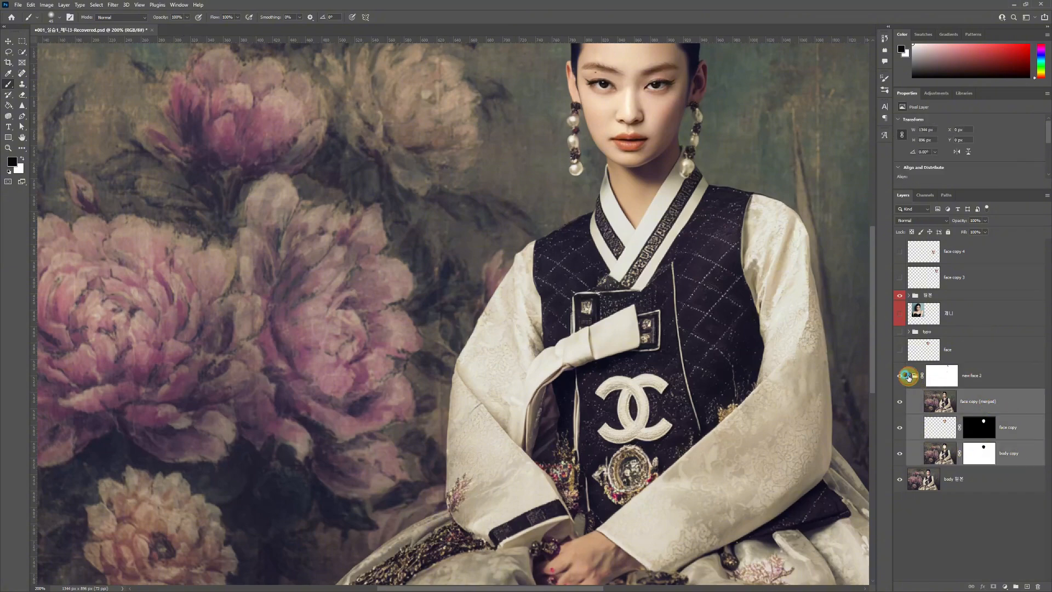
{"action": "left_click", "coordinate": [908, 375]}
{"action": "left_click", "coordinate": [979, 378]}
{"action": "key", "text": "ctrl+j"}
{"action": "key", "text": "x"}
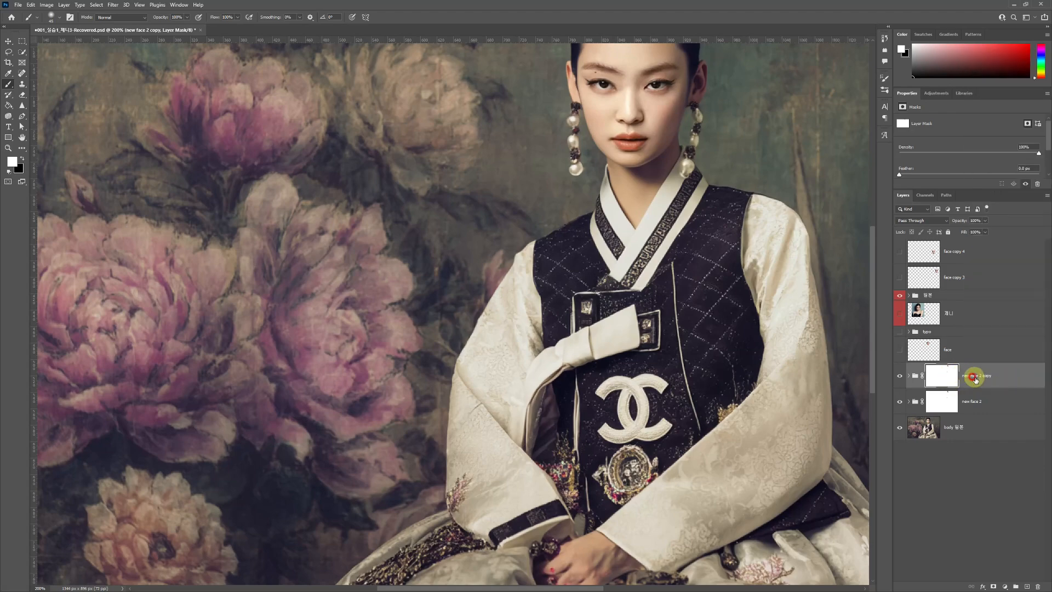
- Merge the duplicated new face 2 group into a single layer and hide the original group beneath it
{"action": "left_click", "coordinate": [1047, 195]}
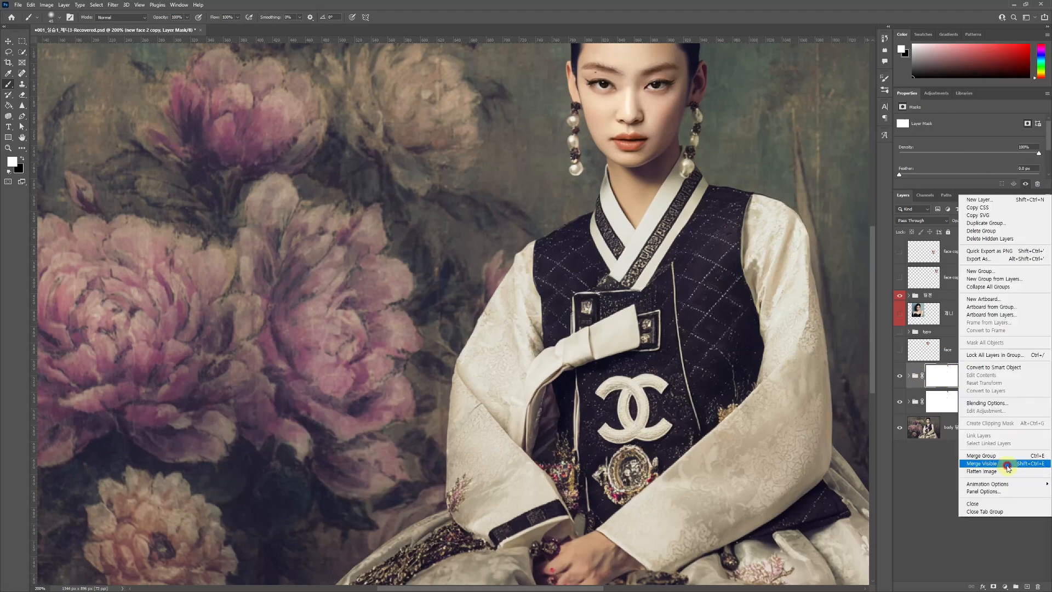
{"action": "left_click", "coordinate": [994, 456]}
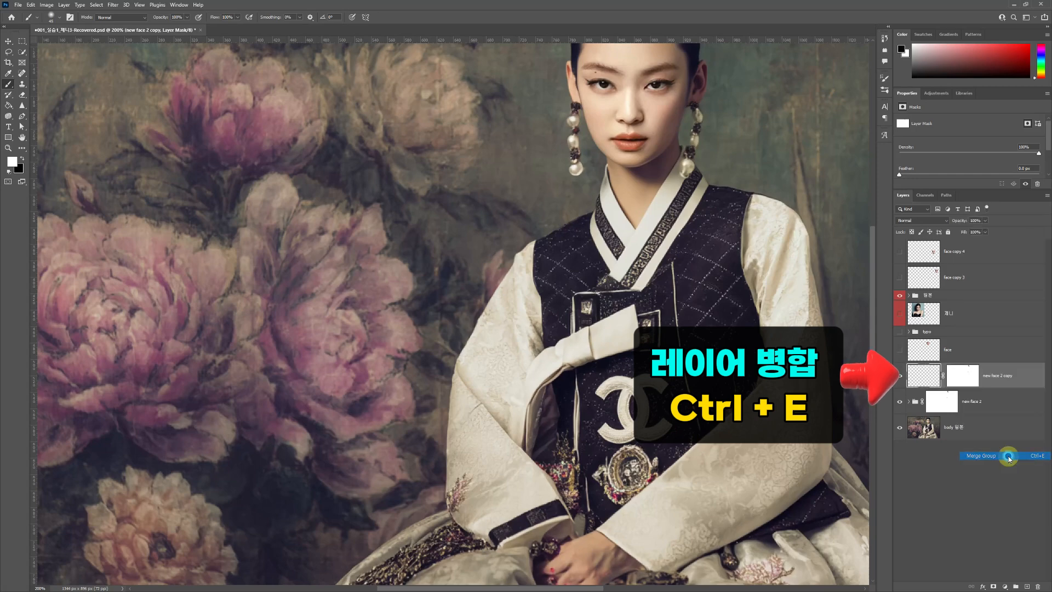
{"action": "left_click", "coordinate": [959, 376]}
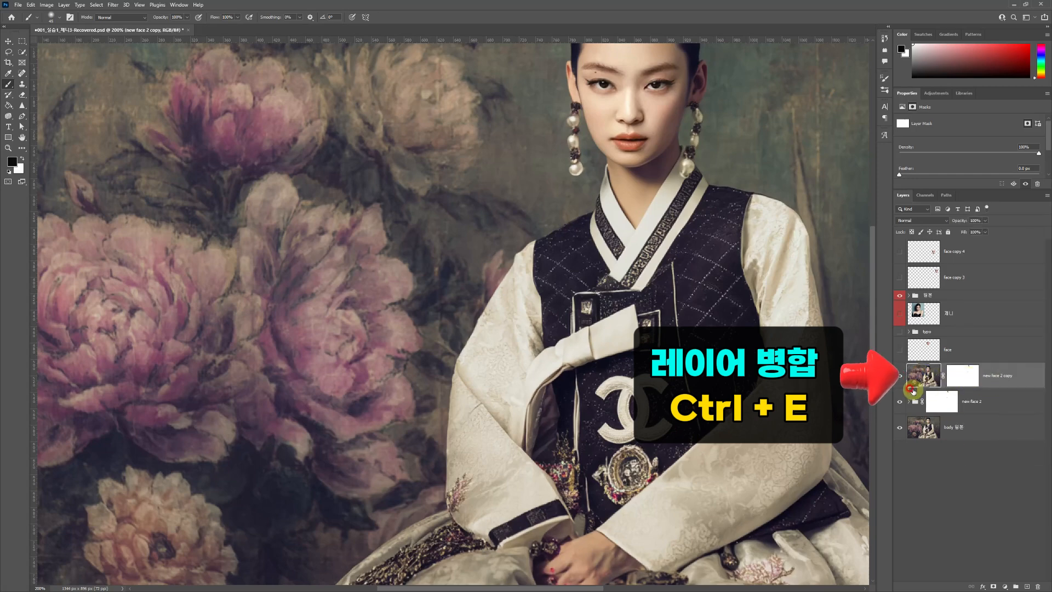
{"action": "left_click", "coordinate": [898, 403]}
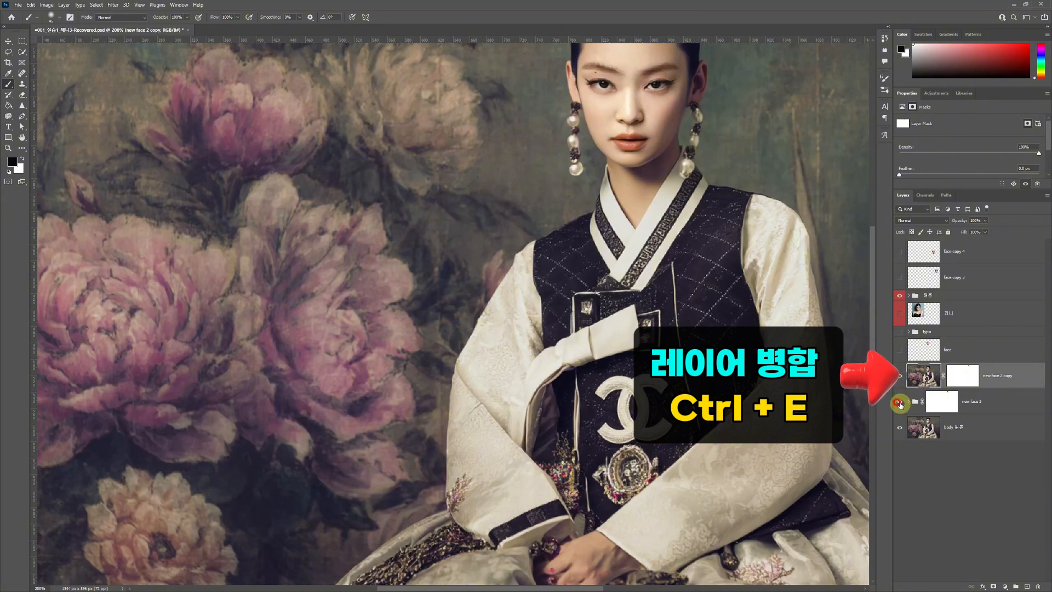
{"action": "left_click", "coordinate": [899, 402]}
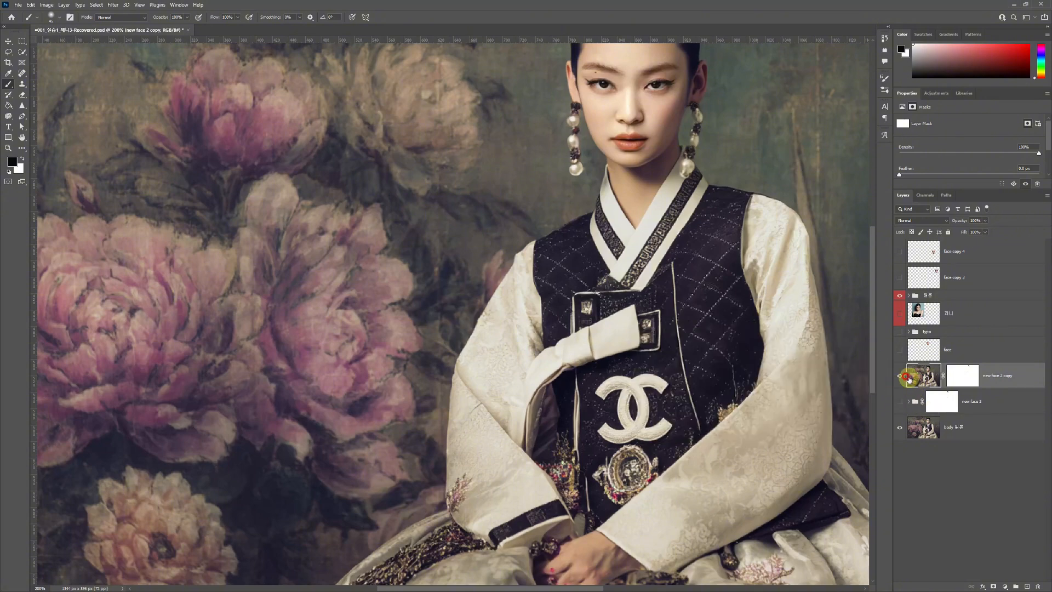
- Delete the layer mask from the merged new face 2 copy layer without applying it
{"action": "left_click", "coordinate": [960, 374]}
{"action": "left_click_drag", "start_coordinate": [962, 374], "coordinate": [1039, 587]}
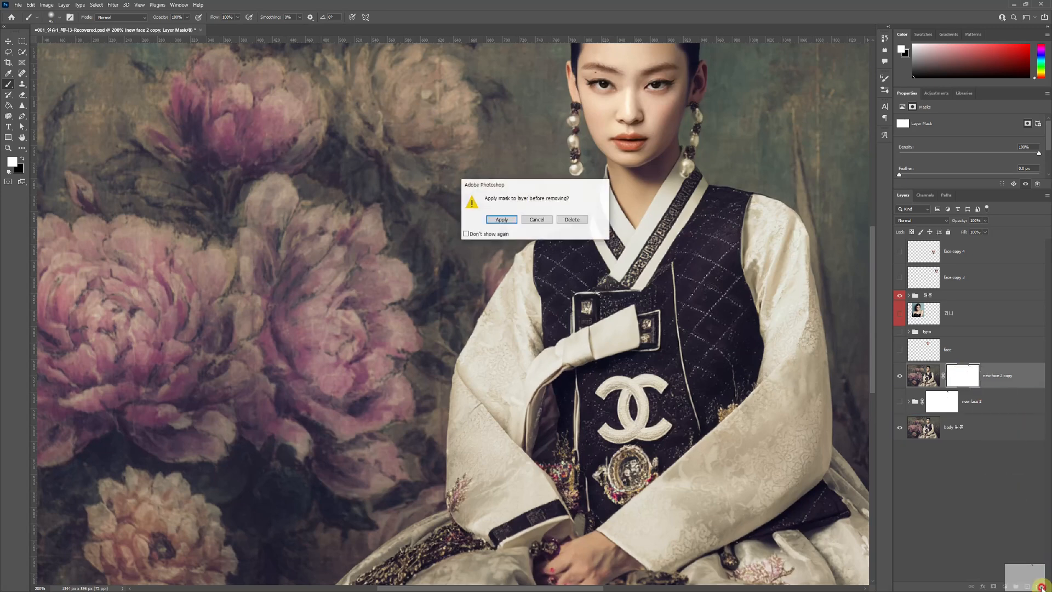
{"action": "left_click", "coordinate": [572, 219]}
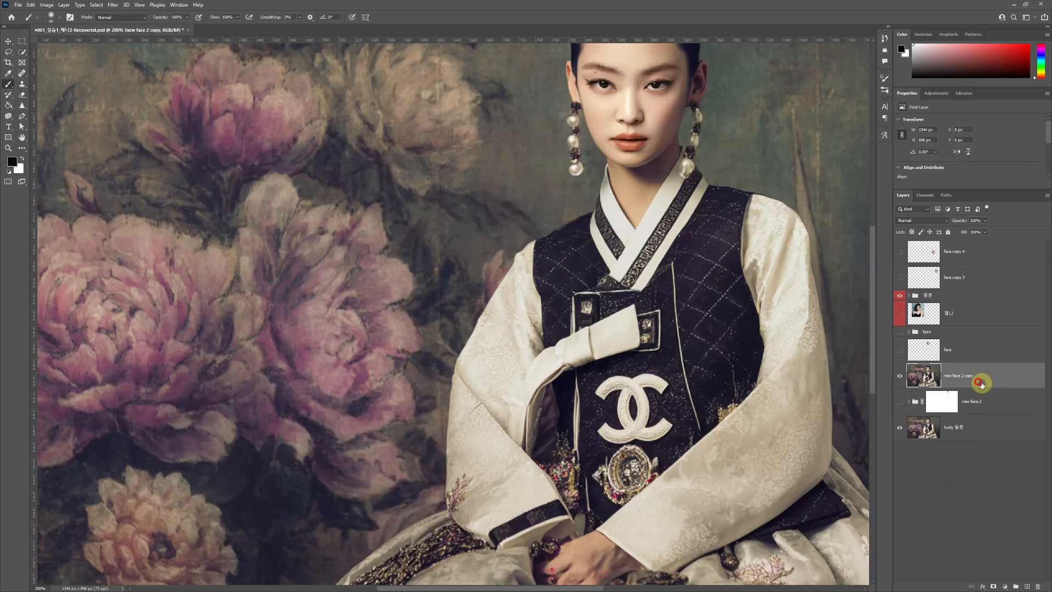
- Convert the merged new face 2 copy layer to a Smart Object
{"action": "key", "text": "ctrl+plus"}
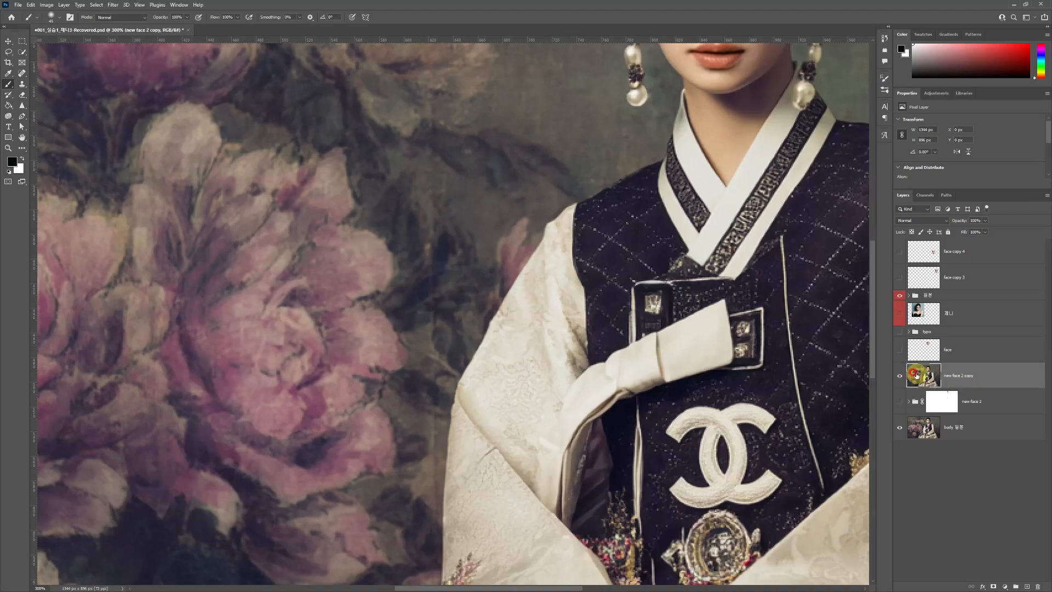
{"action": "scroll", "coordinate": [726, 261], "scroll_direction": "down", "scroll_amount": 1}
{"action": "scroll", "coordinate": [727, 261], "scroll_direction": "down", "scroll_amount": 1}
{"action": "left_click_drag", "start_coordinate": [753, 281], "coordinate": [787, 286]}
{"action": "left_click_drag", "start_coordinate": [650, 273], "coordinate": [503, 296]}
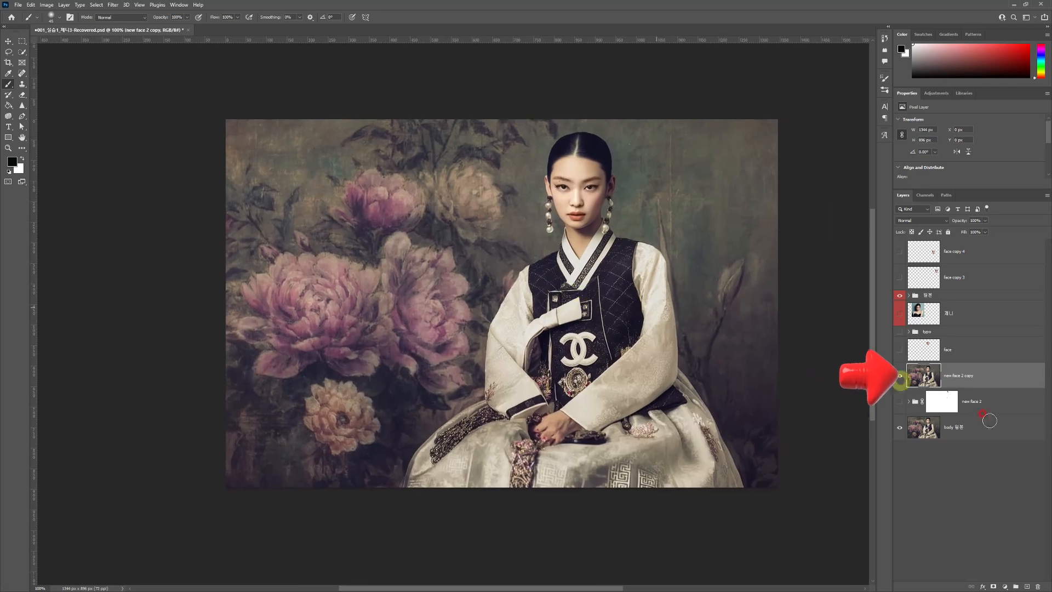
{"action": "key", "text": "ctrl+plus"}
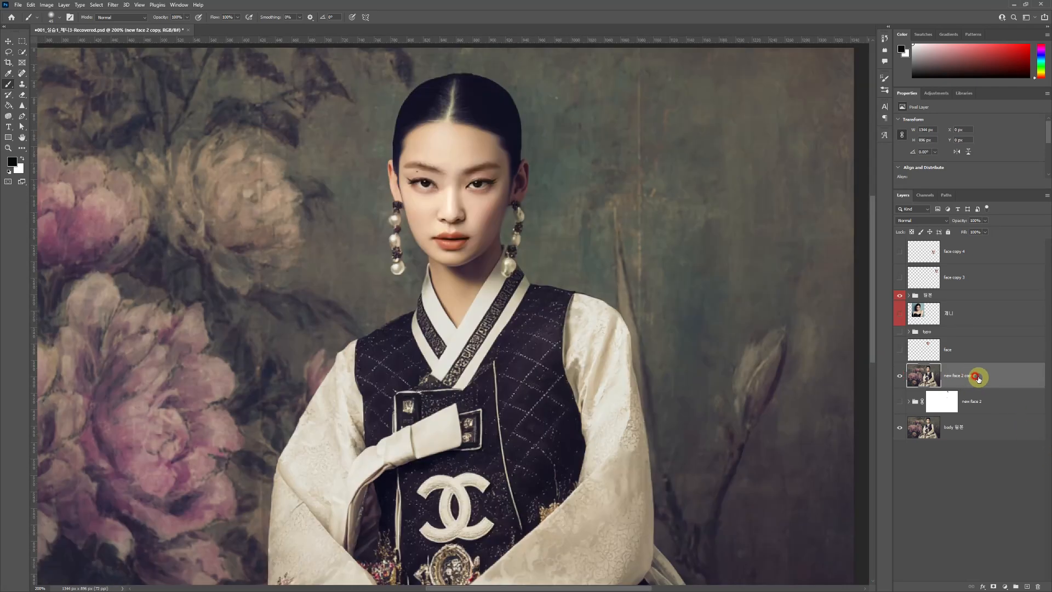
{"action": "right_click", "coordinate": [978, 378]}
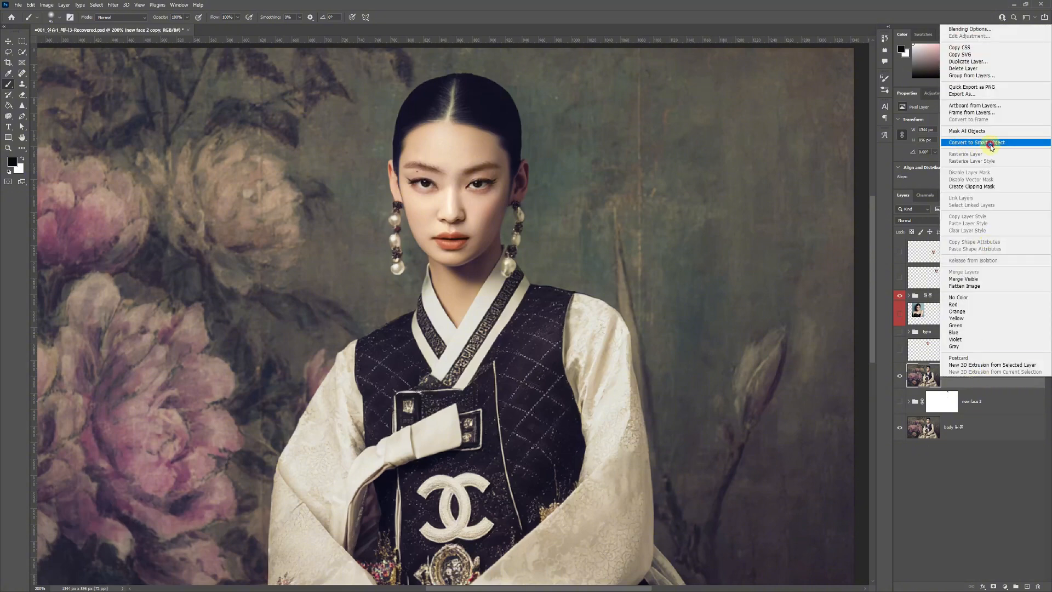
{"action": "left_click", "coordinate": [991, 144]}
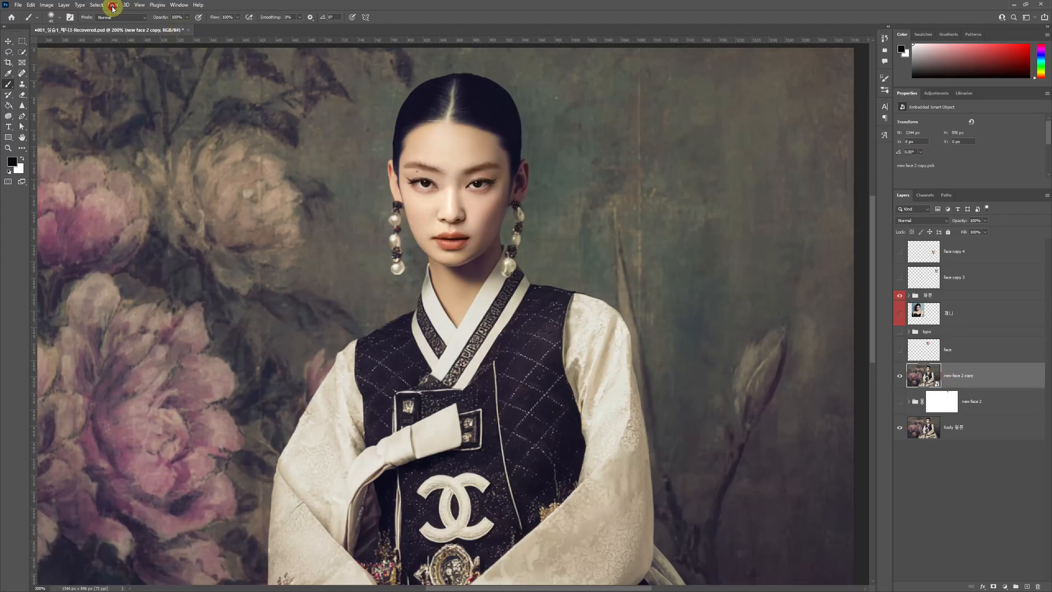
- Open the Liquify filter on the Smart Object and turn off Show Backdrop, with the face enlarged in the preview
{"action": "left_click", "coordinate": [113, 7]}
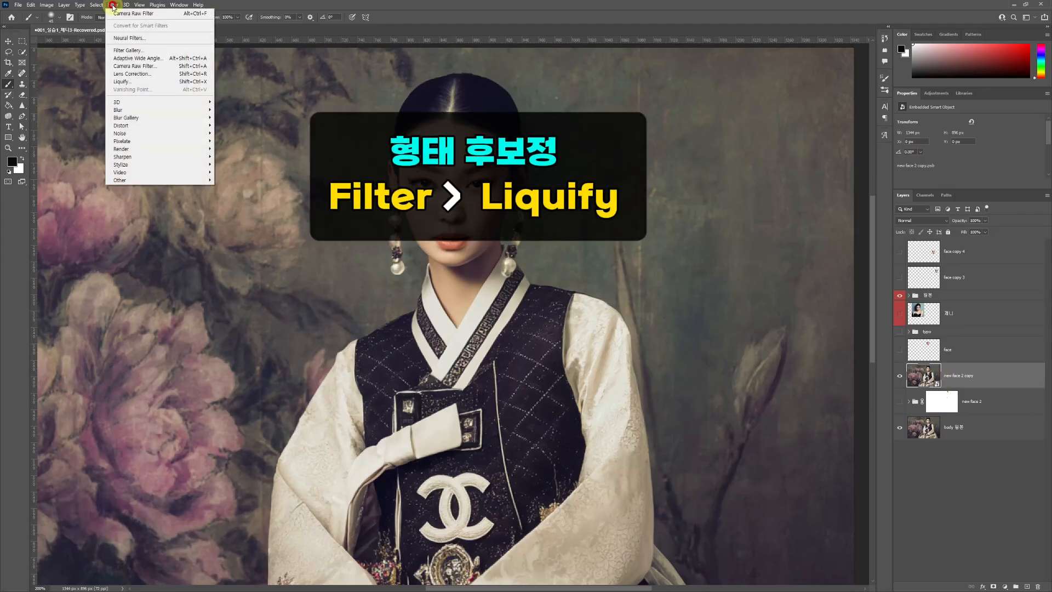
{"action": "left_click", "coordinate": [126, 82]}
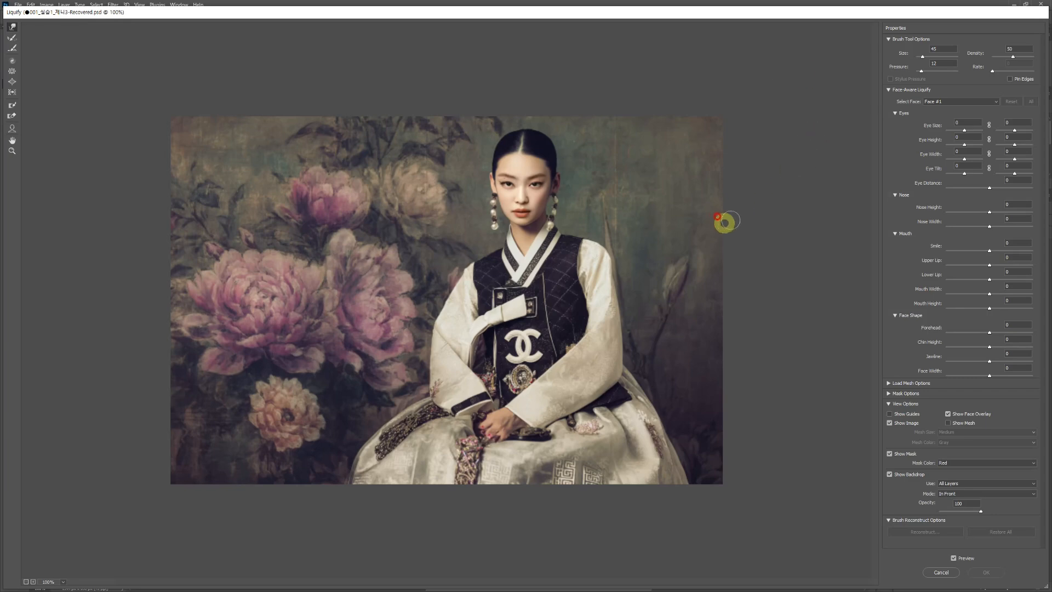
{"action": "key", "text": "ctrl+plus"}
{"action": "mouse_move", "coordinate": [712, 222]}
{"action": "left_mouse_down"}
{"action": "mouse_move", "coordinate": [677, 270]}
{"action": "mouse_move", "coordinate": [622, 298]}
{"action": "left_mouse_up"}
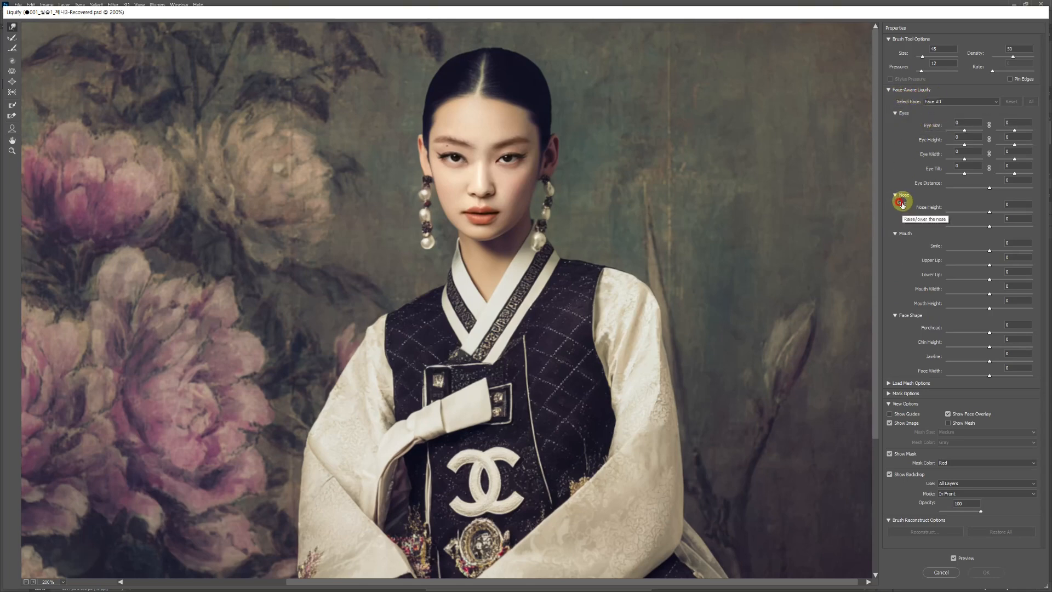
{"action": "key", "text": "Escape"}
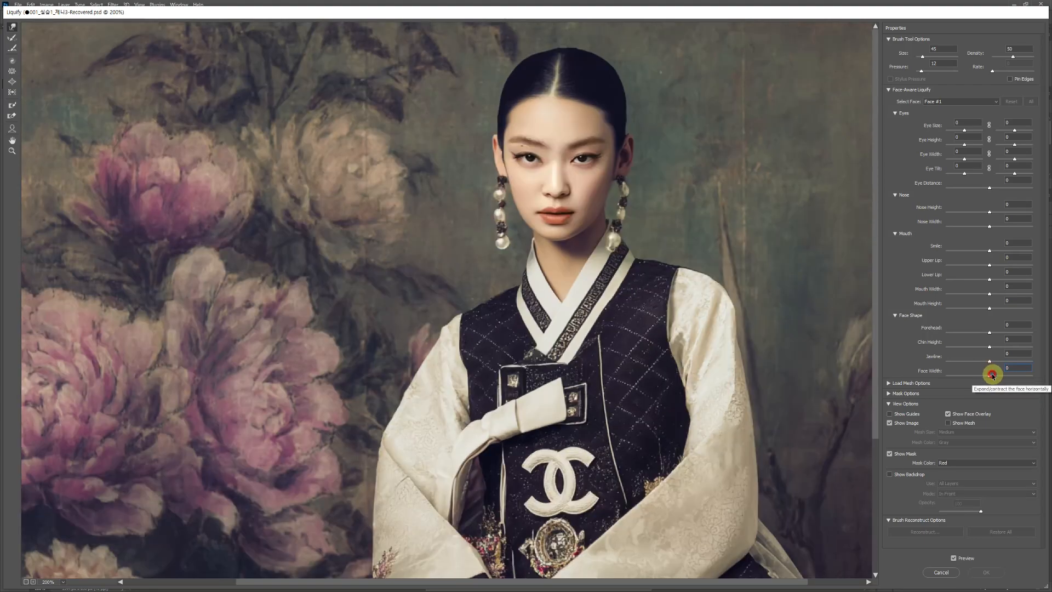
- Set Forehead to 1 in Face-Aware Liquify and try out the other face shape, mouth width and nose settings, leaving those at 0
{"action": "left_click_drag", "start_coordinate": [989, 377], "coordinate": [992, 352]}
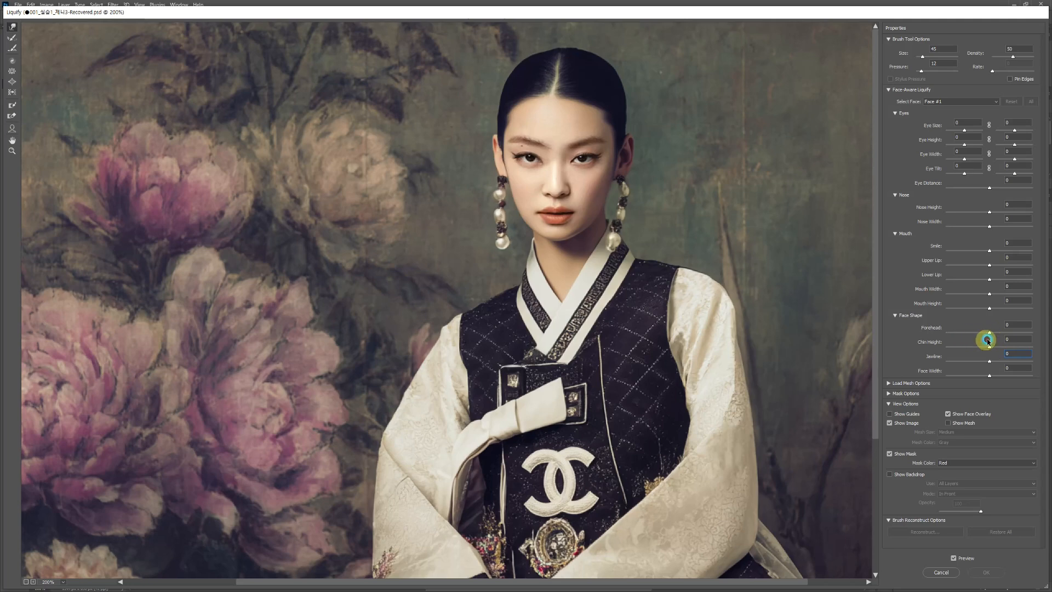
{"action": "left_click_drag", "start_coordinate": [989, 336], "coordinate": [979, 308]}
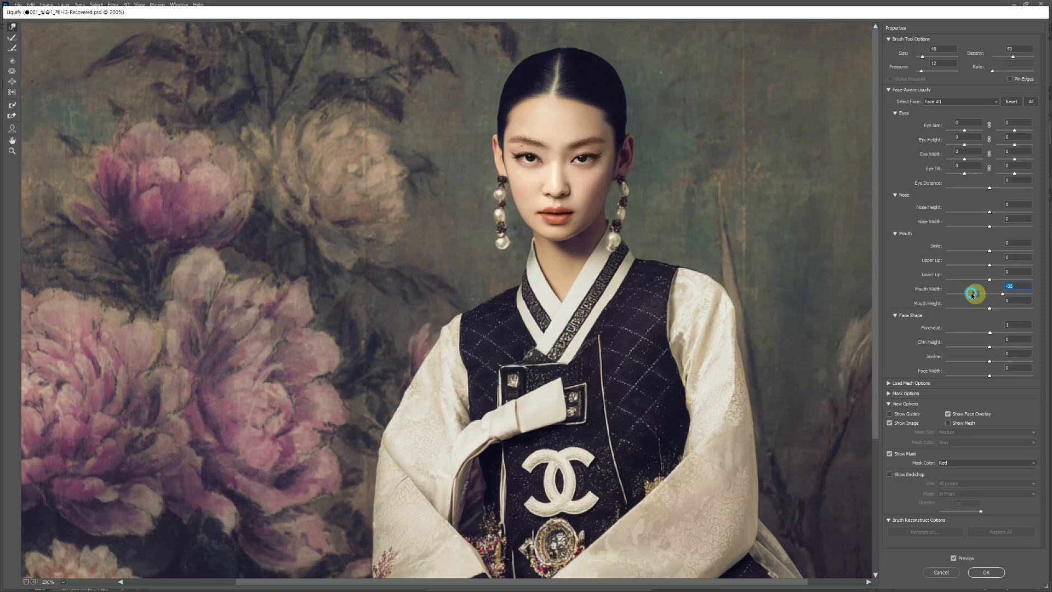
{"action": "left_click_drag", "start_coordinate": [985, 293], "coordinate": [990, 292]}
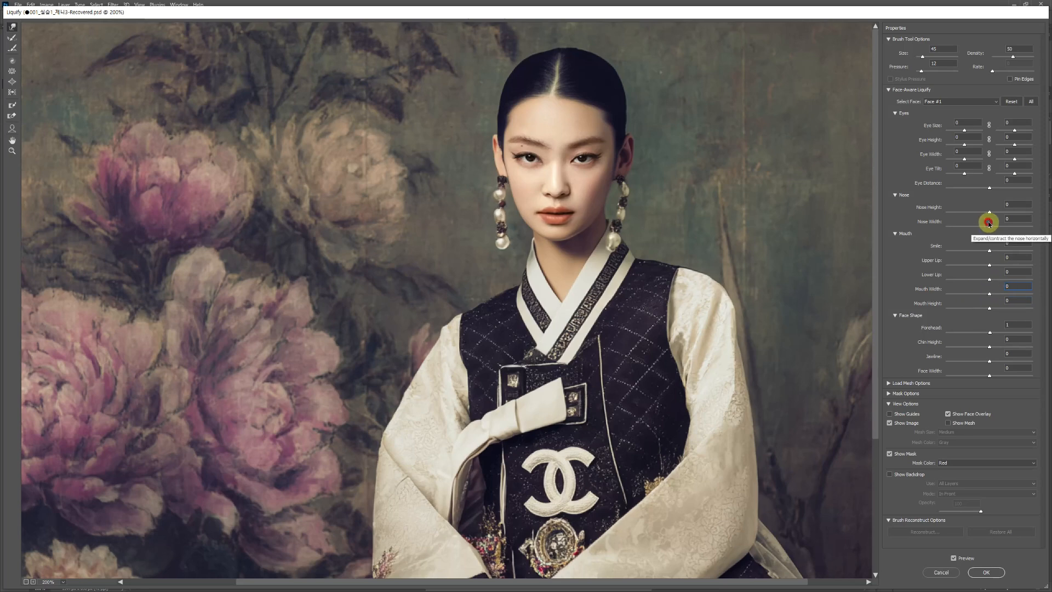
{"action": "mouse_move", "coordinate": [990, 211]}
{"action": "left_mouse_down"}
{"action": "mouse_move", "coordinate": [1003, 212]}
{"action": "mouse_move", "coordinate": [967, 216]}
{"action": "mouse_move", "coordinate": [986, 207]}
{"action": "mouse_move", "coordinate": [990, 231]}
{"action": "mouse_move", "coordinate": [1016, 218]}
{"action": "mouse_move", "coordinate": [990, 229]}
{"action": "left_mouse_up"}
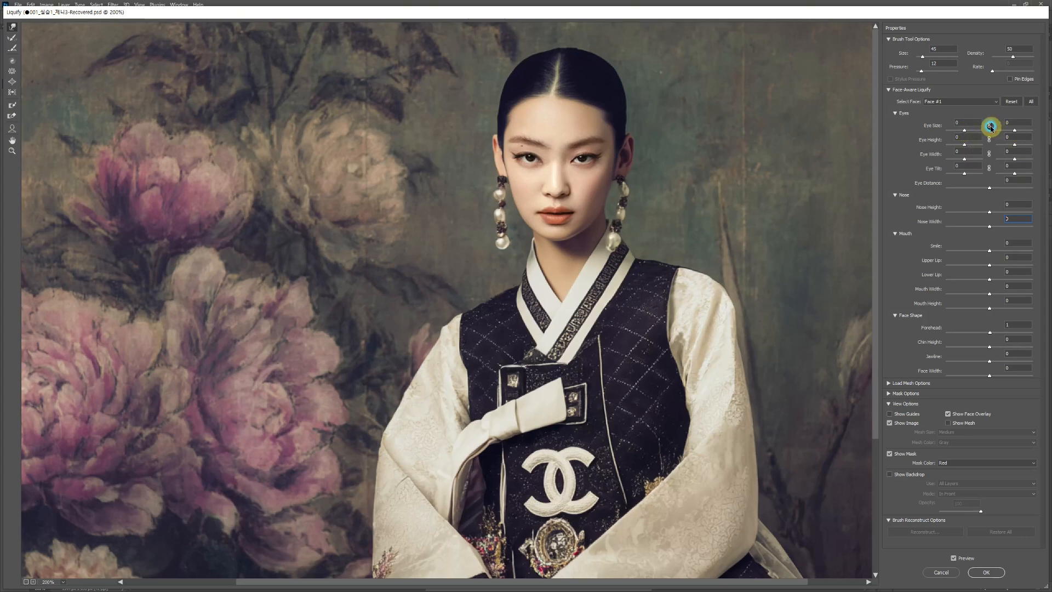
- Link the left and right Eye Size values and enlarge both eyes to 54
{"action": "left_click_drag", "start_coordinate": [995, 130], "coordinate": [963, 132]}
{"action": "left_click", "coordinate": [989, 126]}
{"action": "mouse_move", "coordinate": [964, 132]}
{"action": "left_mouse_down"}
{"action": "mouse_move", "coordinate": [954, 131]}
{"action": "mouse_move", "coordinate": [986, 131]}
{"action": "mouse_move", "coordinate": [956, 132]}
{"action": "left_mouse_up"}
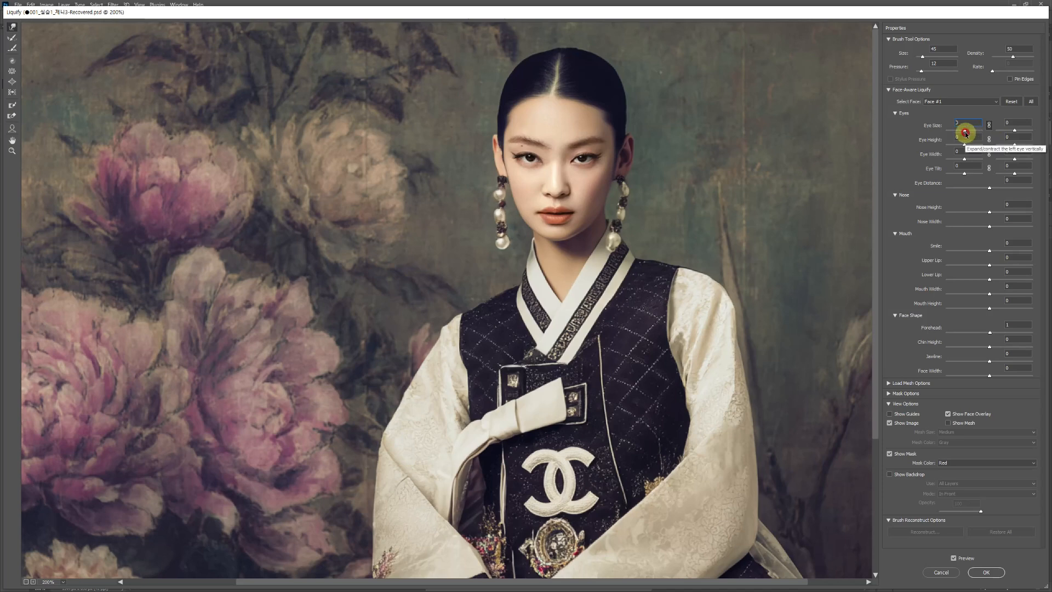
{"action": "left_click_drag", "start_coordinate": [965, 133], "coordinate": [967, 131]}
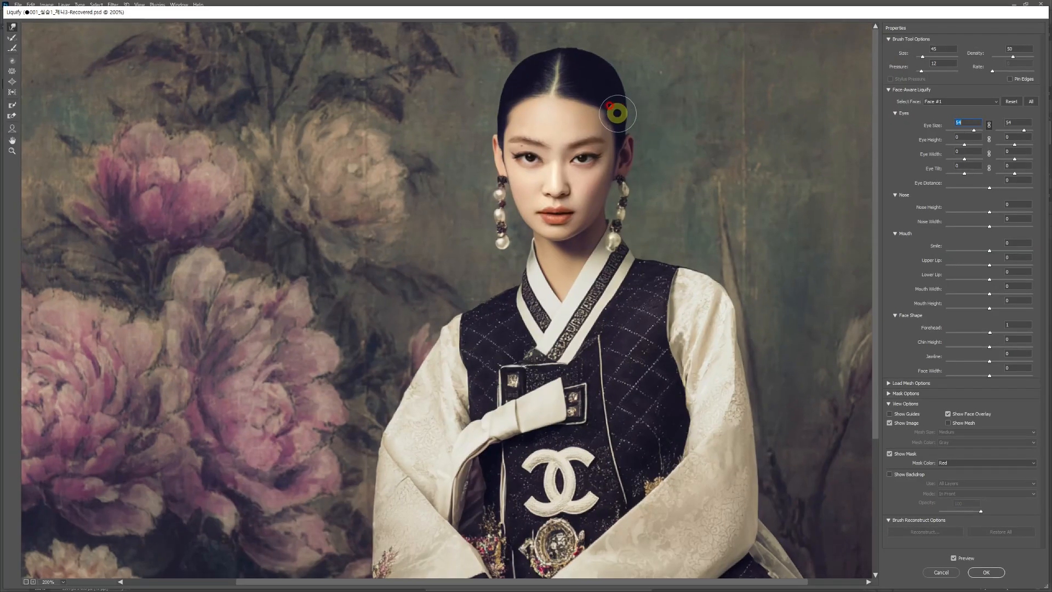
- Try larger and smaller sizes for the Forward Warp brush and set its size to 60
{"action": "left_click_drag", "start_coordinate": [608, 130], "coordinate": [597, 131]}
{"action": "key", "text": "bracketright"}
{"action": "key", "text": "bracketright"}
{"action": "key", "text": "bracketright"}
{"action": "key", "text": "bracketright"}
{"action": "key", "text": "bracketright"}
{"action": "key", "text": "bracketright"}
{"action": "key", "text": "bracketright"}
{"action": "key", "text": "bracketright"}
{"action": "key", "text": "bracketright"}
{"action": "key", "text": "bracketright"}
{"action": "key", "text": "bracketleft"}
{"action": "key", "text": "bracketleft"}
{"action": "key", "text": "bracketleft"}
{"action": "key", "text": "bracketleft"}
{"action": "key", "text": "bracketleft"}
{"action": "key", "text": "bracketleft"}
{"action": "key", "text": "bracketleft"}
{"action": "key", "text": "bracketleft"}
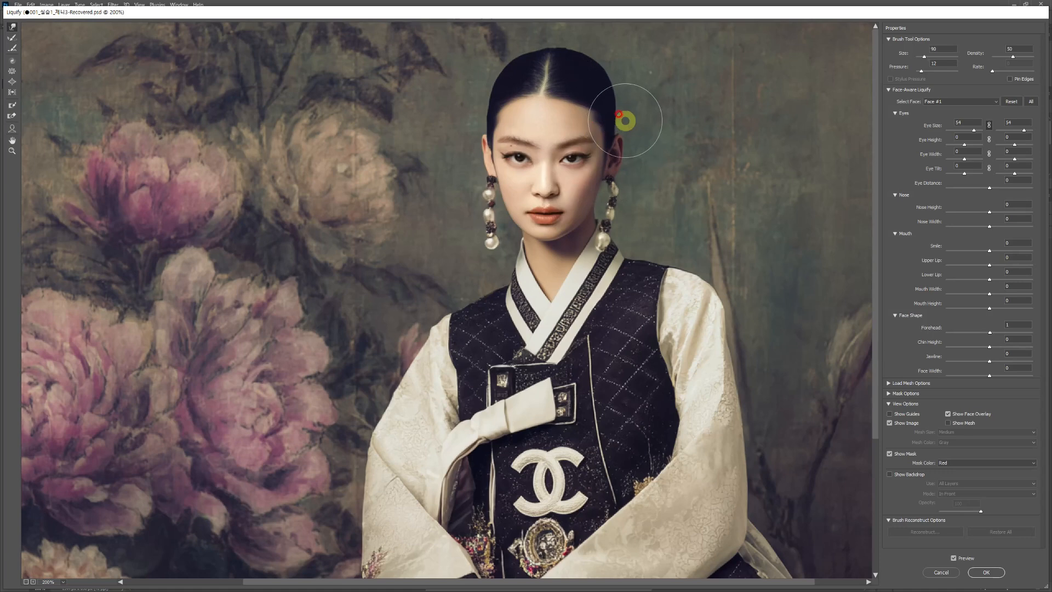
{"action": "key", "text": "bracketright"}
{"action": "key", "text": "bracketright"}
{"action": "key", "text": "bracketright"}
{"action": "key", "text": "bracketright"}
{"action": "key", "text": "bracketright"}
{"action": "key", "text": "bracketleft"}
{"action": "key", "text": "bracketleft"}
{"action": "key", "text": "bracketleft"}
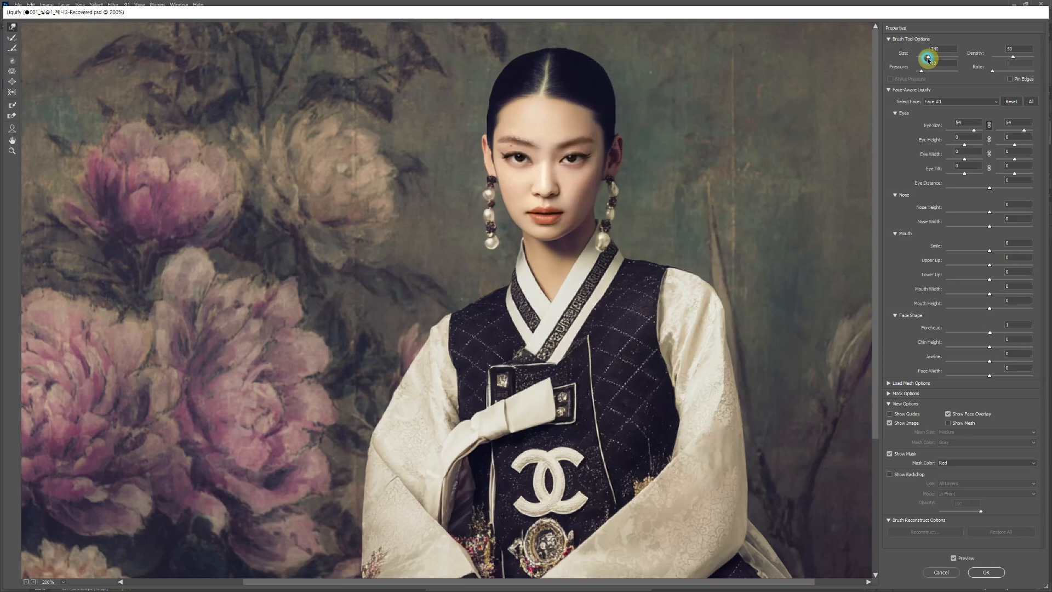
{"action": "key", "text": "bracketleft"}
{"action": "key", "text": "bracketleft"}
{"action": "key", "text": "bracketleft"}
{"action": "key", "text": "bracketleft"}
{"action": "key", "text": "bracketleft"}
{"action": "key", "text": "bracketleft"}
{"action": "key", "text": "bracketleft"}
{"action": "key", "text": "bracketleft"}
{"action": "key", "text": "bracketleft"}
- Try to push the hair outline beside the forehead outward with the warp brush at pressure 64
{"action": "left_click_drag", "start_coordinate": [939, 71], "coordinate": [942, 71]}
{"action": "mouse_move", "coordinate": [577, 125]}
{"action": "left_mouse_down"}
{"action": "mouse_move", "coordinate": [582, 104]}
{"action": "mouse_move", "coordinate": [686, 111]}
{"action": "left_mouse_up"}
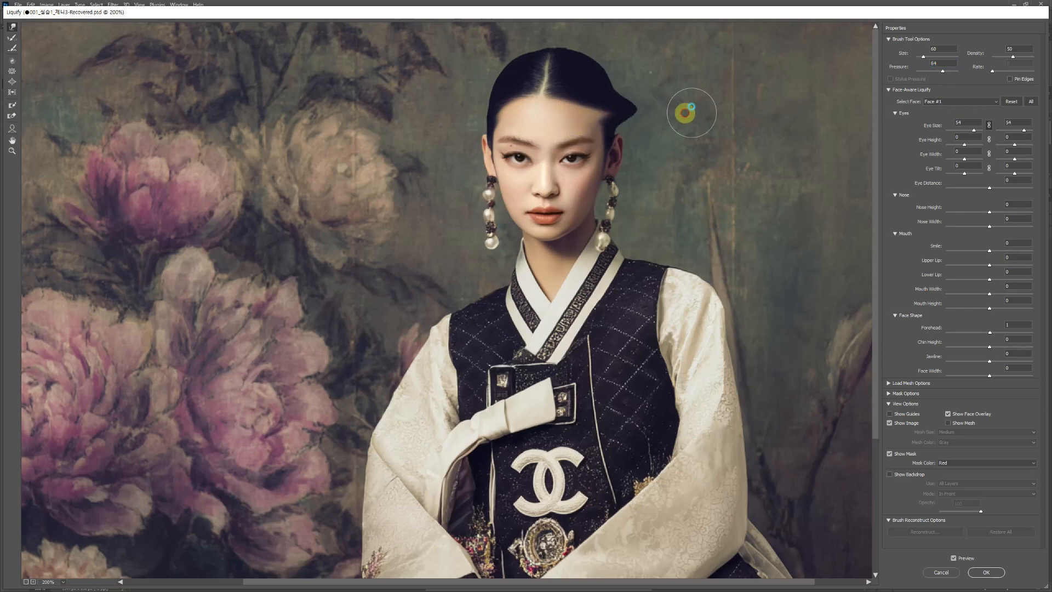
{"action": "mouse_move", "coordinate": [620, 111]}
{"action": "left_mouse_down"}
{"action": "mouse_move", "coordinate": [594, 125]}
{"action": "mouse_move", "coordinate": [665, 142]}
{"action": "mouse_move", "coordinate": [634, 153]}
{"action": "left_mouse_up"}
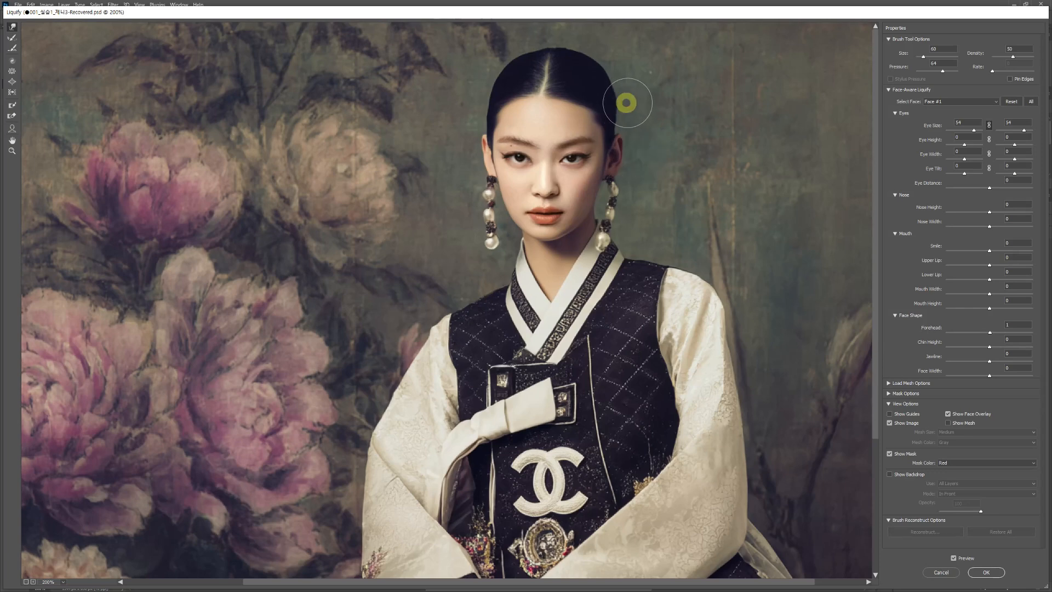
{"action": "mouse_move", "coordinate": [601, 89]}
{"action": "left_mouse_down"}
{"action": "mouse_move", "coordinate": [642, 99]}
{"action": "mouse_move", "coordinate": [626, 89]}
{"action": "left_mouse_up"}
- Gently reshape the jaw and chin with the warp brush at pressure 9, and apply the Liquify filter
{"action": "left_click", "coordinate": [920, 70]}
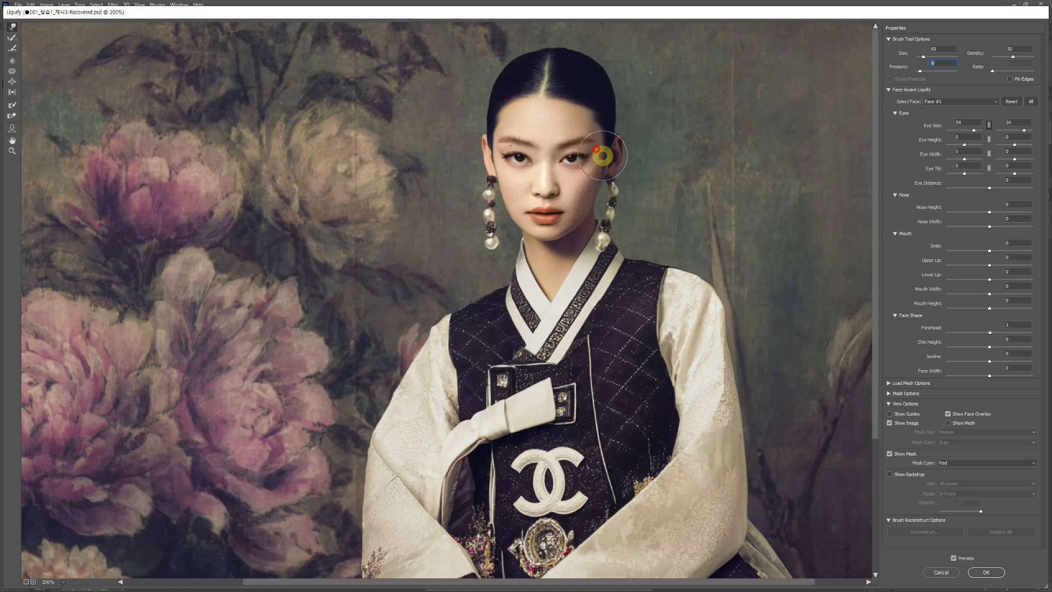
{"action": "left_click_drag", "start_coordinate": [576, 245], "coordinate": [604, 224]}
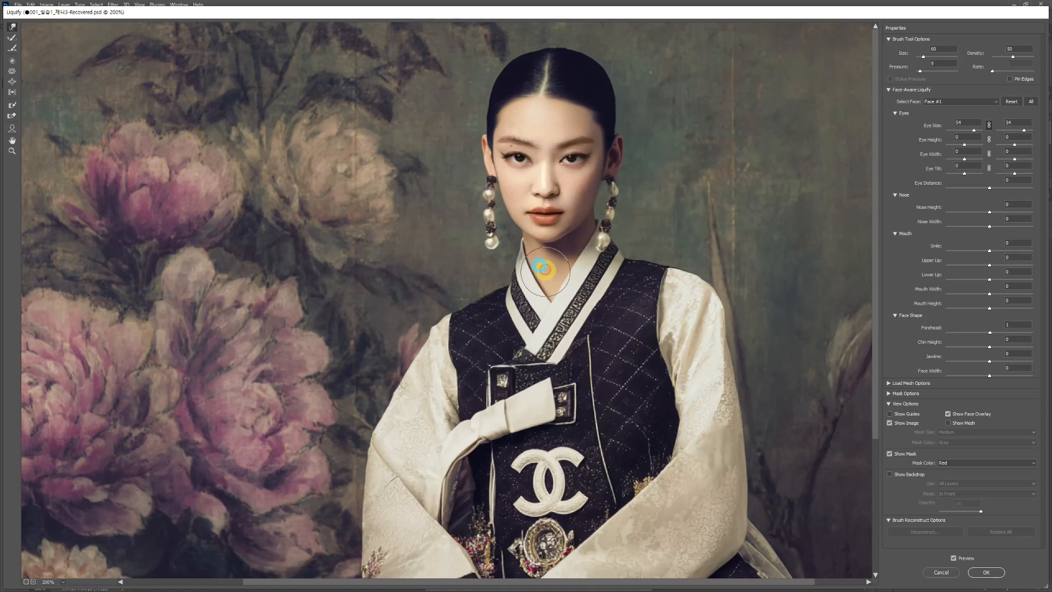
{"action": "left_click_drag", "start_coordinate": [548, 224], "coordinate": [546, 274]}
{"action": "left_click_drag", "start_coordinate": [544, 237], "coordinate": [545, 262]}
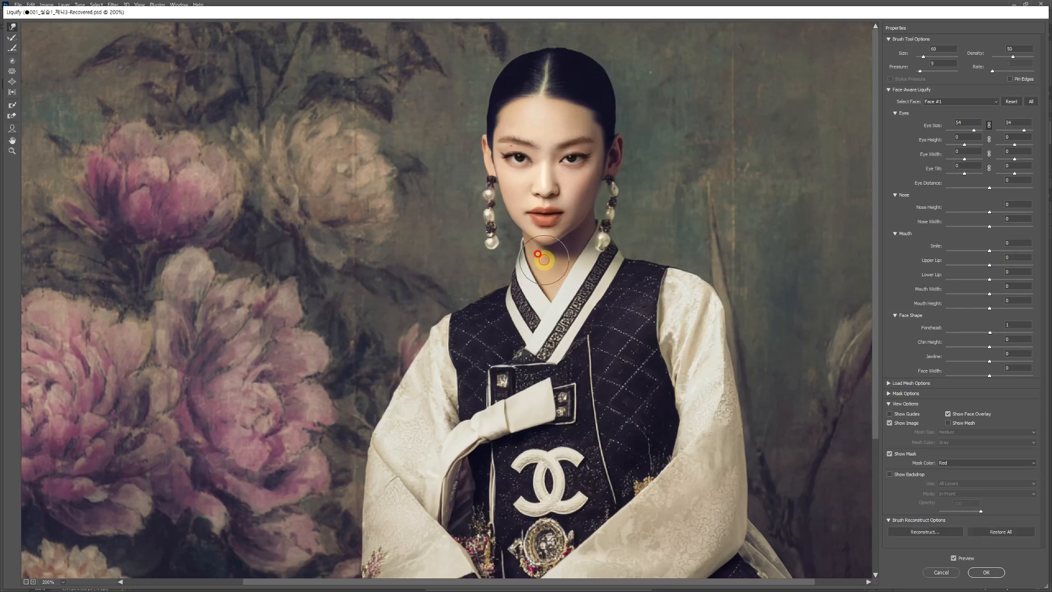
{"action": "left_click", "coordinate": [986, 571]}
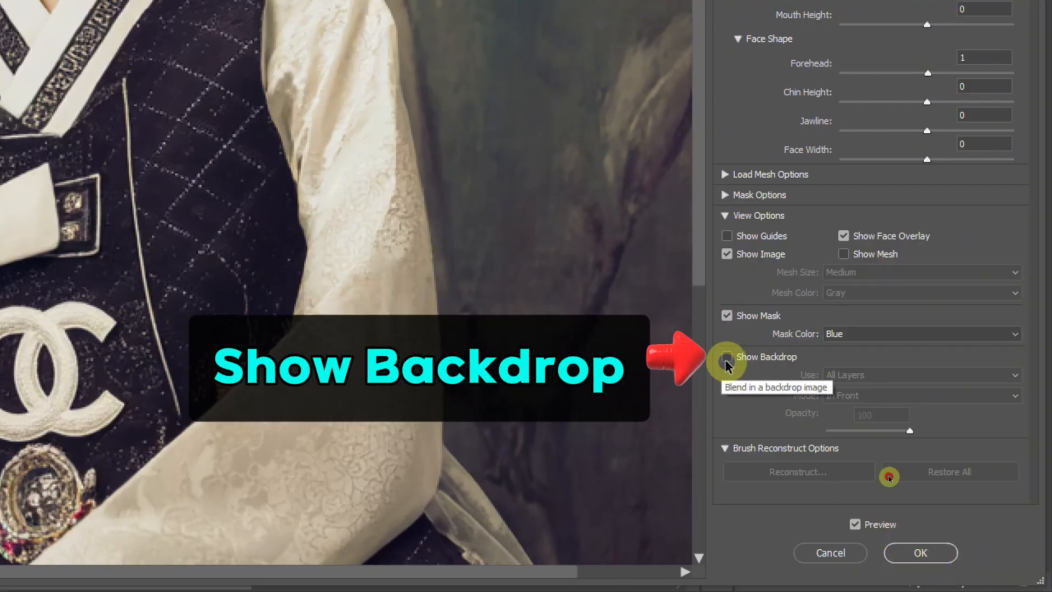
- Show the 제니 layer as a backdrop in front of the Liquify image, with both faces in view for comparison
{"action": "left_click", "coordinate": [727, 359]}
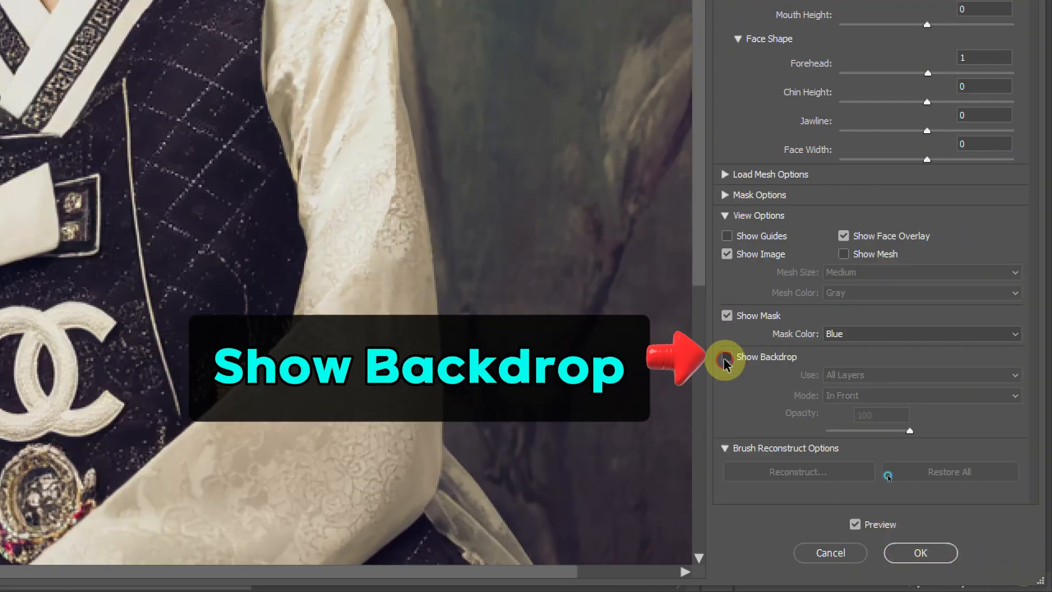
{"action": "left_click", "coordinate": [1014, 375]}
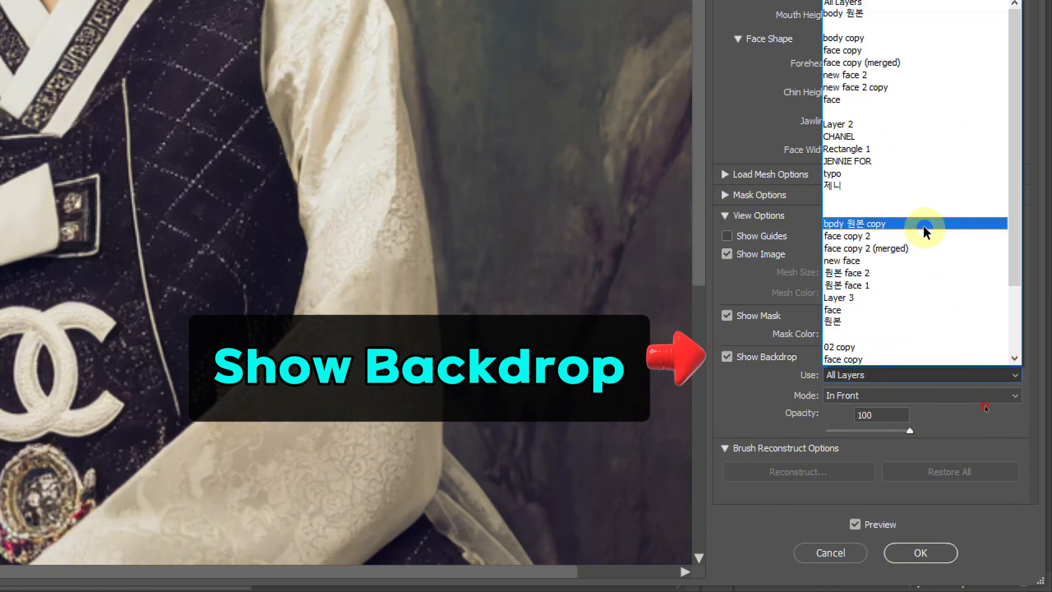
{"action": "left_click", "coordinate": [899, 187]}
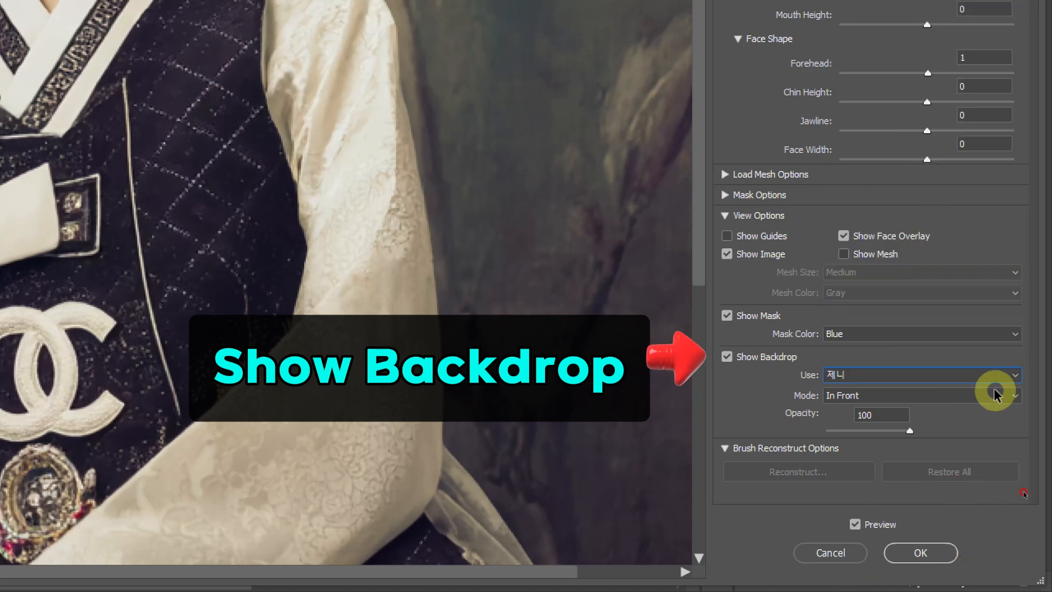
{"action": "left_click", "coordinate": [911, 395]}
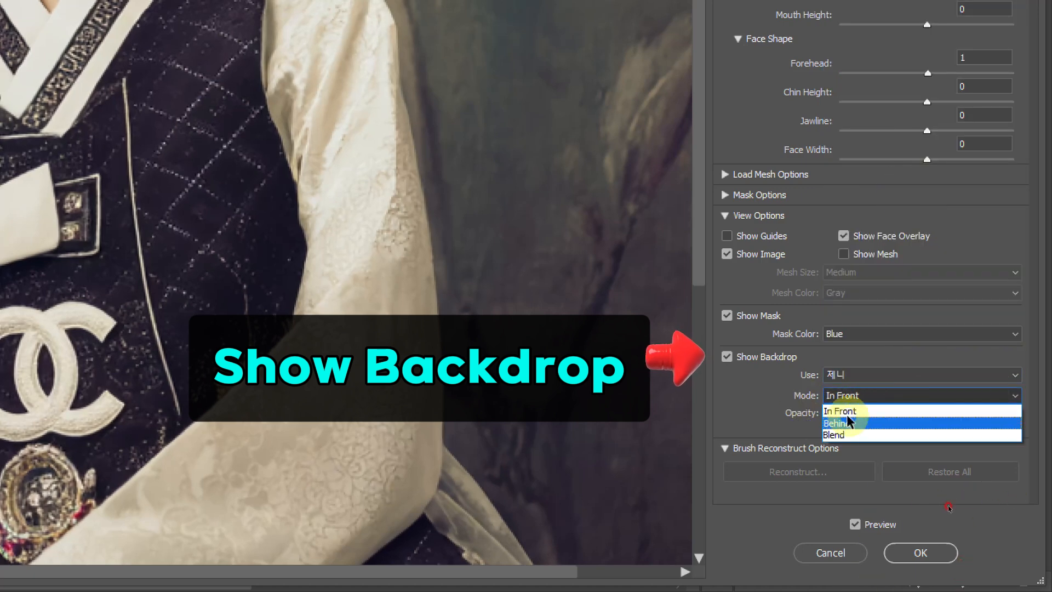
{"action": "left_click", "coordinate": [848, 415]}
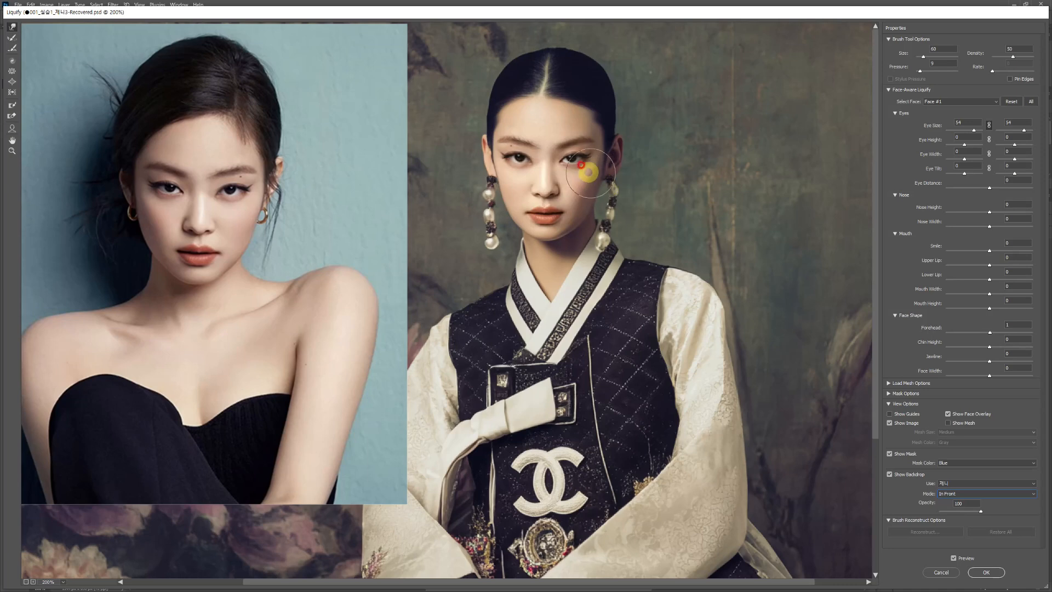
{"action": "left_click_drag", "start_coordinate": [580, 190], "coordinate": [630, 192]}
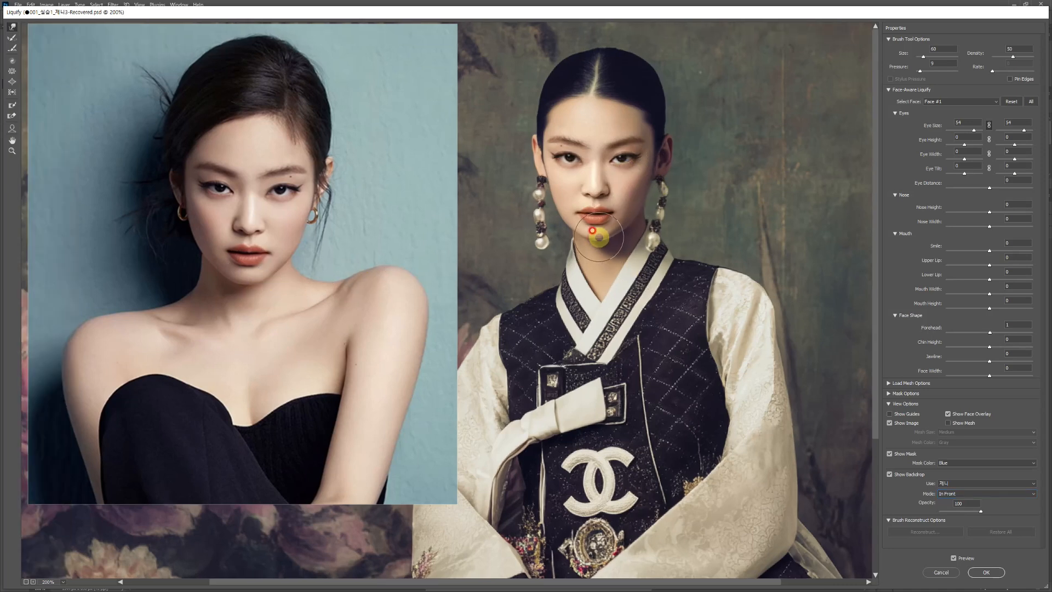
- Gently reshape the chin, hairline and cheek of the hanbok portrait with the Forward Warp brush
{"action": "left_click_drag", "start_coordinate": [597, 232], "coordinate": [595, 237]}
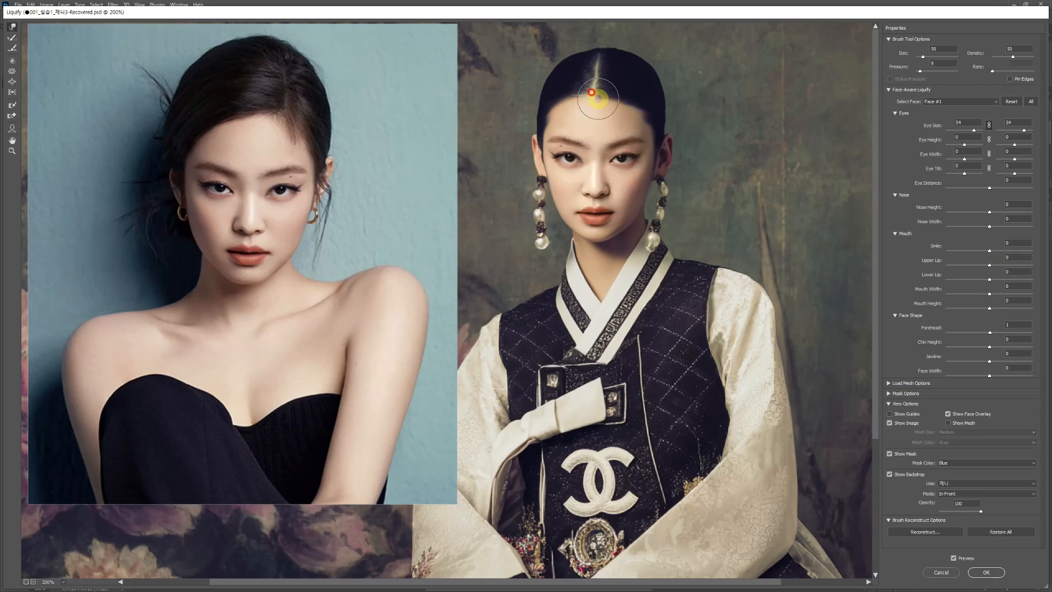
{"action": "mouse_move", "coordinate": [598, 98]}
{"action": "left_mouse_down"}
{"action": "mouse_move", "coordinate": [601, 82]}
{"action": "mouse_move", "coordinate": [607, 99]}
{"action": "mouse_move", "coordinate": [591, 70]}
{"action": "mouse_move", "coordinate": [653, 174]}
{"action": "left_mouse_up"}
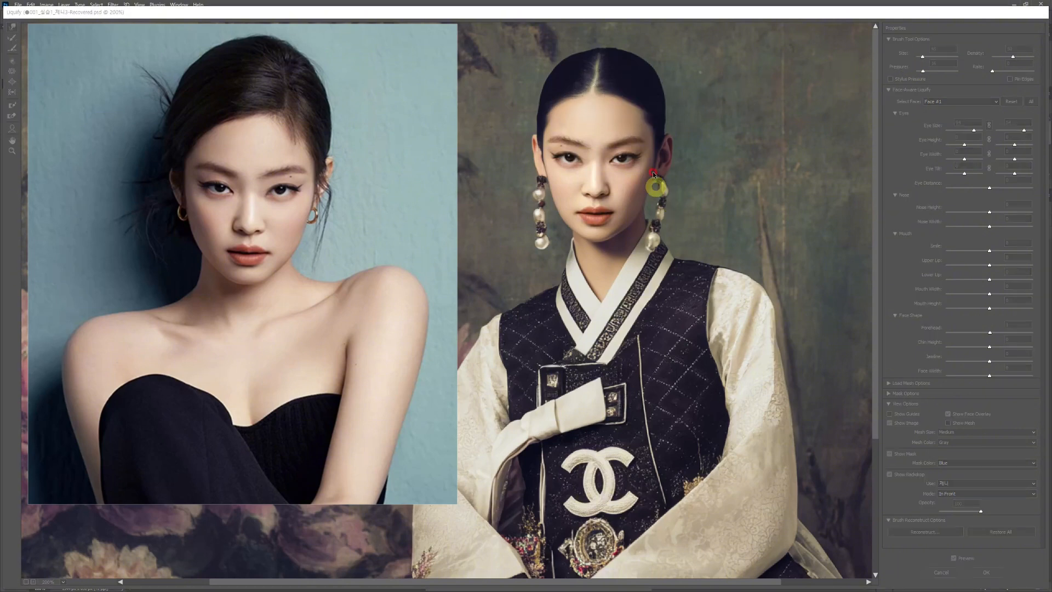
{"action": "left_click_drag", "start_coordinate": [630, 105], "coordinate": [619, 100]}
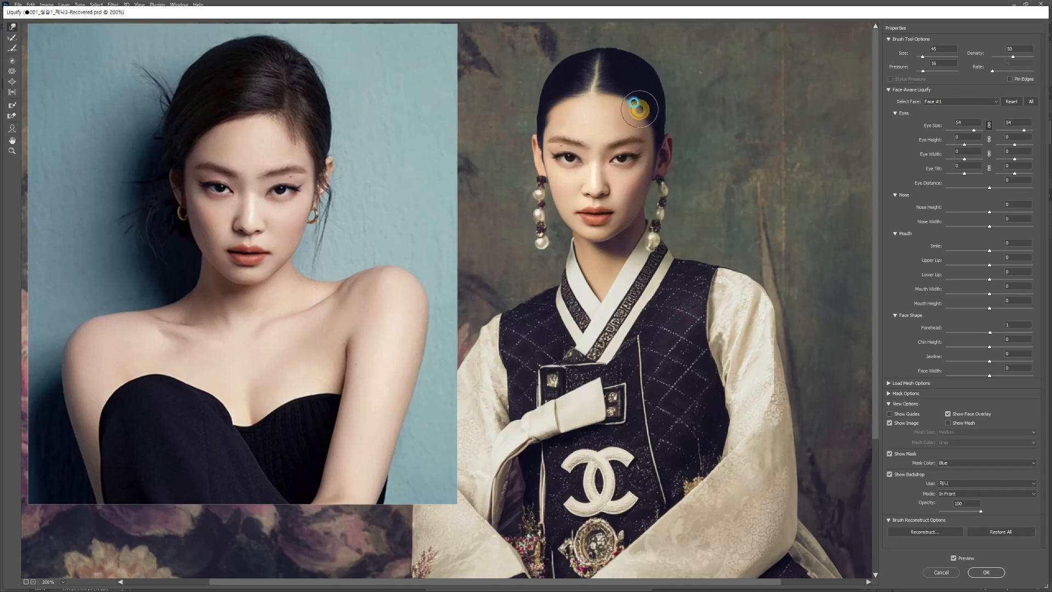
- Enlarge the warp brush to 80, refine the hair outline at pressure 16, reduce the brush to 40, and apply Liquify
{"action": "key", "text": "]"}
{"action": "key", "text": "]"}
{"action": "key", "text": "]"}
{"action": "key", "text": "]"}
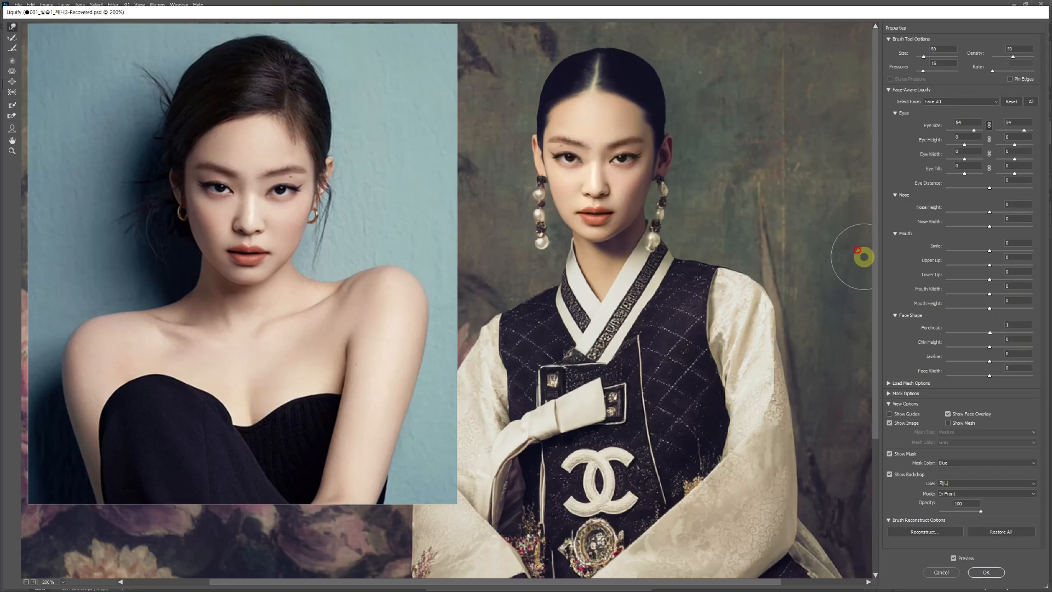
{"action": "mouse_move", "coordinate": [651, 116]}
{"action": "left_mouse_down"}
{"action": "mouse_move", "coordinate": [667, 106]}
{"action": "mouse_move", "coordinate": [654, 95]}
{"action": "mouse_move", "coordinate": [653, 58]}
{"action": "left_mouse_up"}
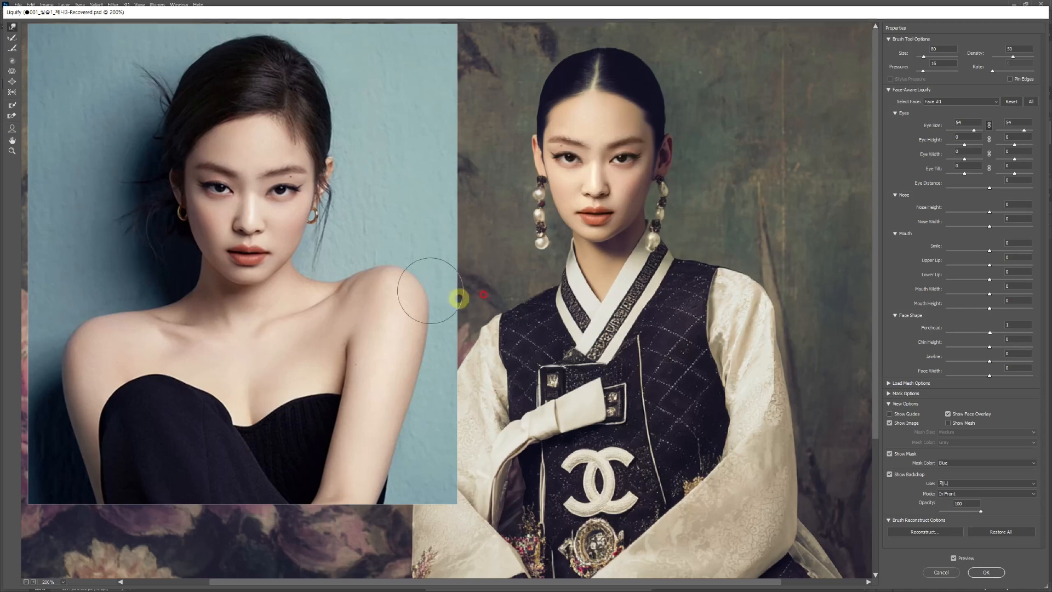
{"action": "key", "text": "bracketleft"}
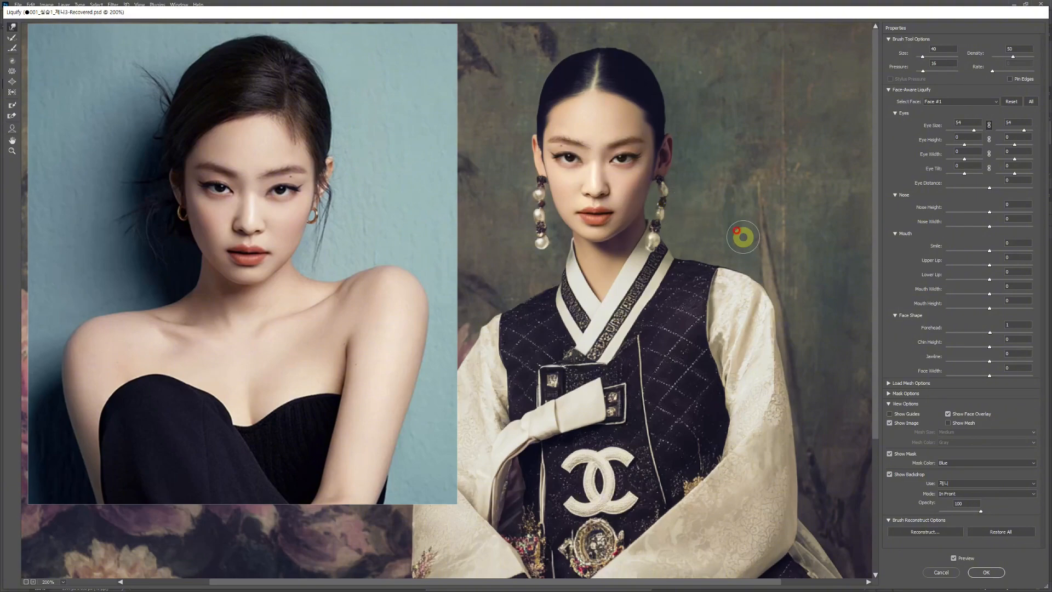
{"action": "left_click", "coordinate": [986, 572]}
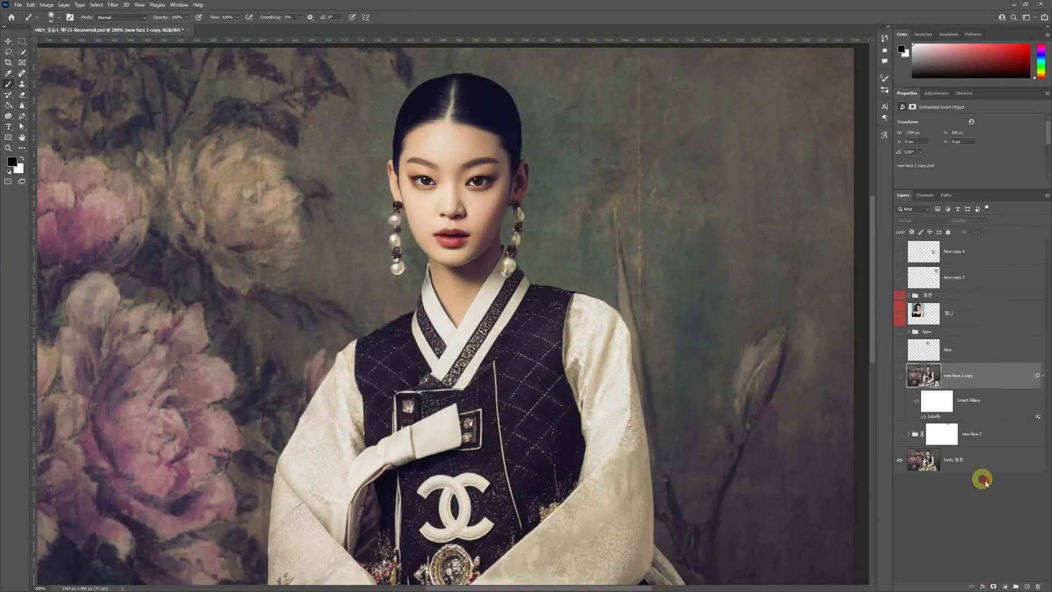
- Compare the original and retouched faces by repeatedly hiding and showing the new face 2 copy layer
{"action": "left_click", "coordinate": [899, 376]}
{"action": "left_click", "coordinate": [900, 375]}
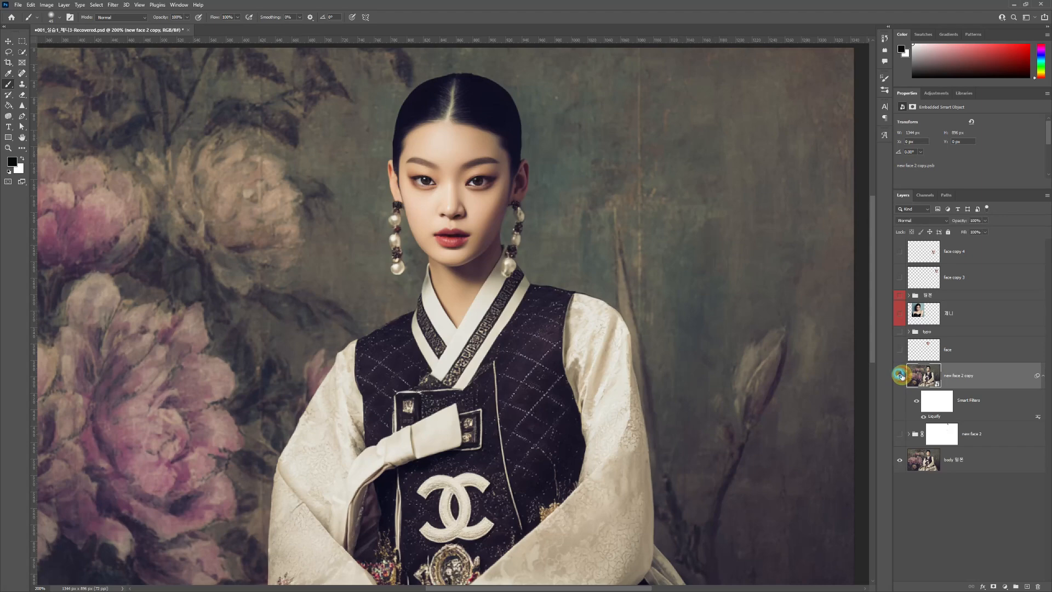
{"action": "left_click", "coordinate": [898, 375]}
{"action": "left_click", "coordinate": [899, 375]}
{"action": "left_click", "coordinate": [899, 375]}
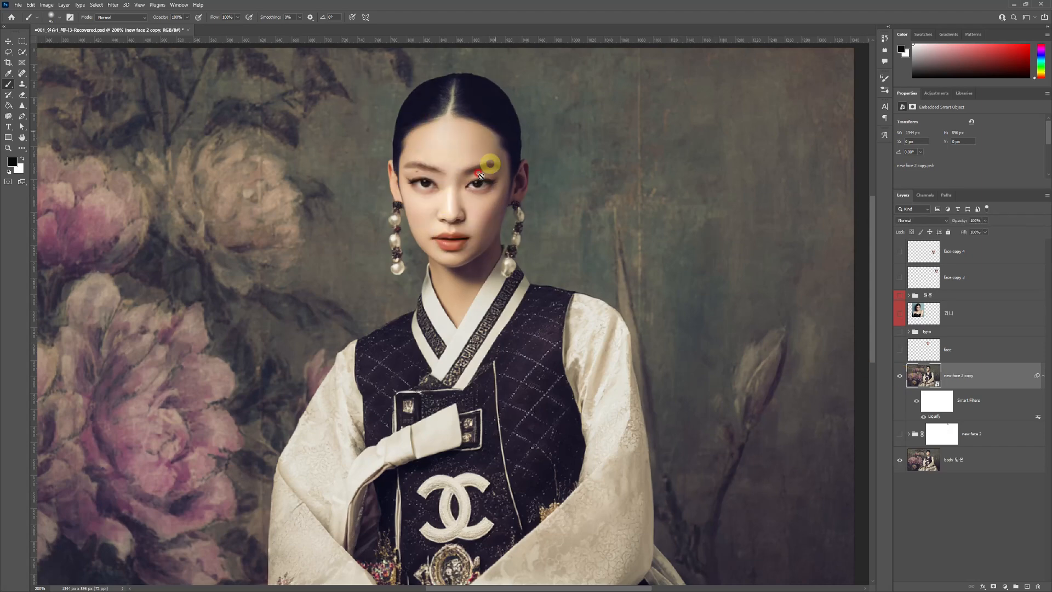
{"action": "left_click", "coordinate": [899, 376]}
{"action": "left_click", "coordinate": [899, 376]}
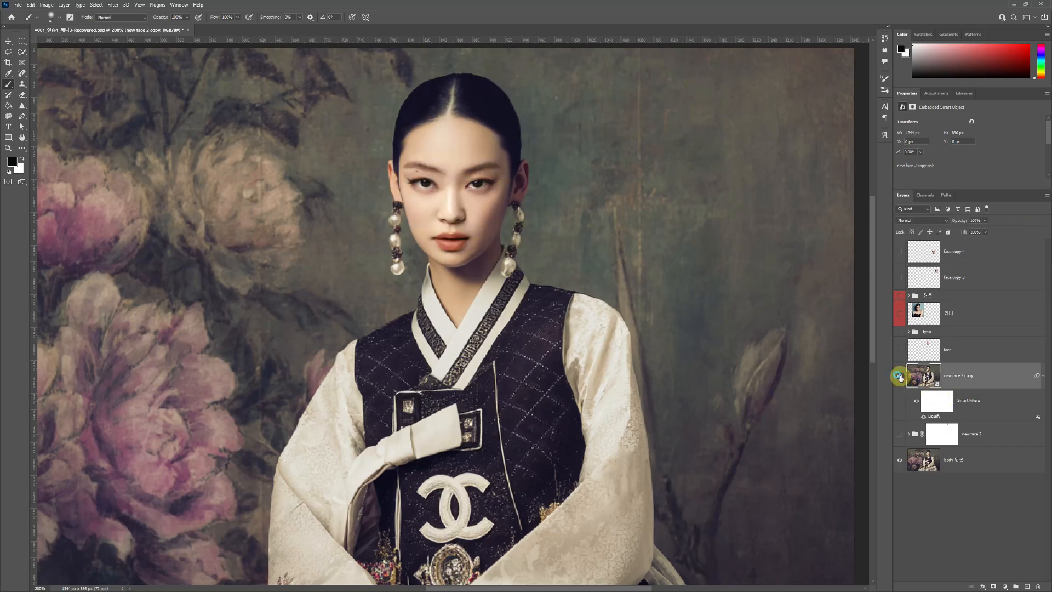
{"action": "left_click", "coordinate": [899, 376]}
{"action": "left_click", "coordinate": [899, 376]}
{"action": "left_click", "coordinate": [899, 376]}
{"action": "left_click", "coordinate": [899, 376]}
{"action": "left_click", "coordinate": [985, 434]}
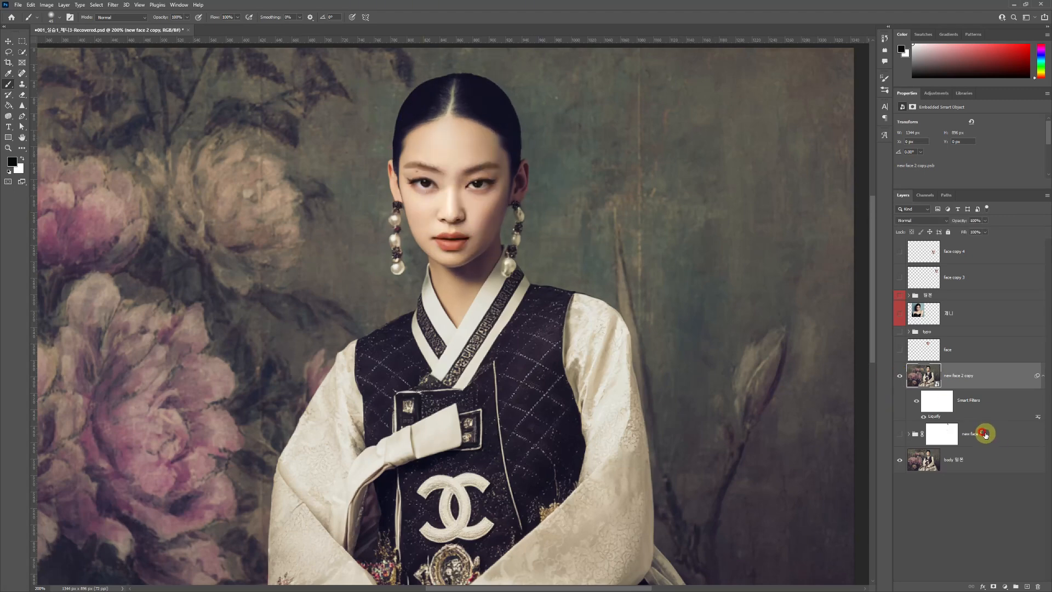
- Open the Camera Raw Filter on the new face 2 copy layer and expand its window to full screen
{"action": "scroll", "coordinate": [626, 337], "scroll_direction": "down", "scroll_amount": 3}
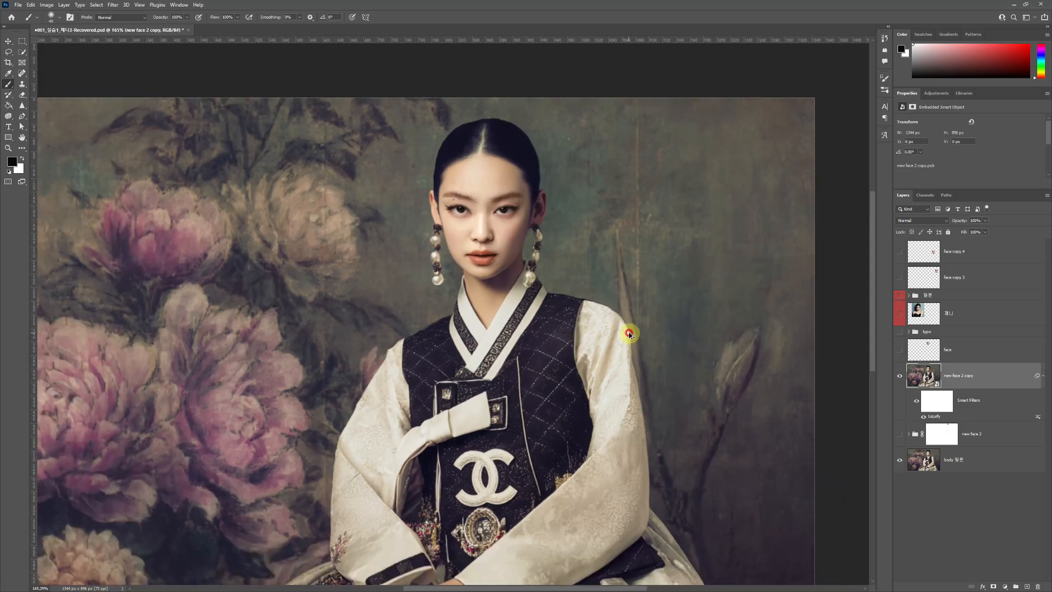
{"action": "left_click_drag", "start_coordinate": [626, 351], "coordinate": [688, 294]}
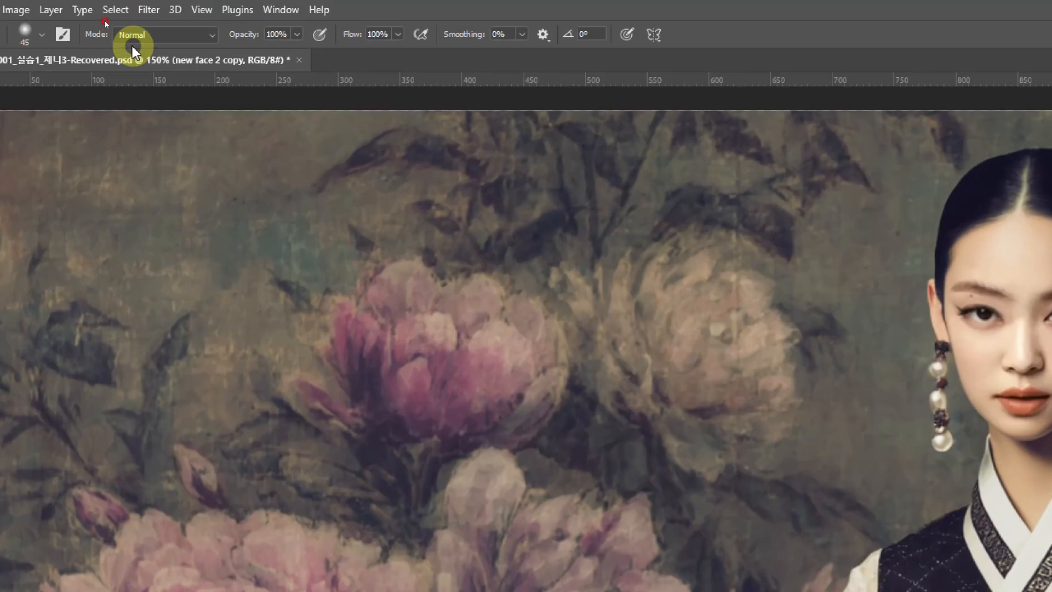
{"action": "left_click", "coordinate": [148, 10]}
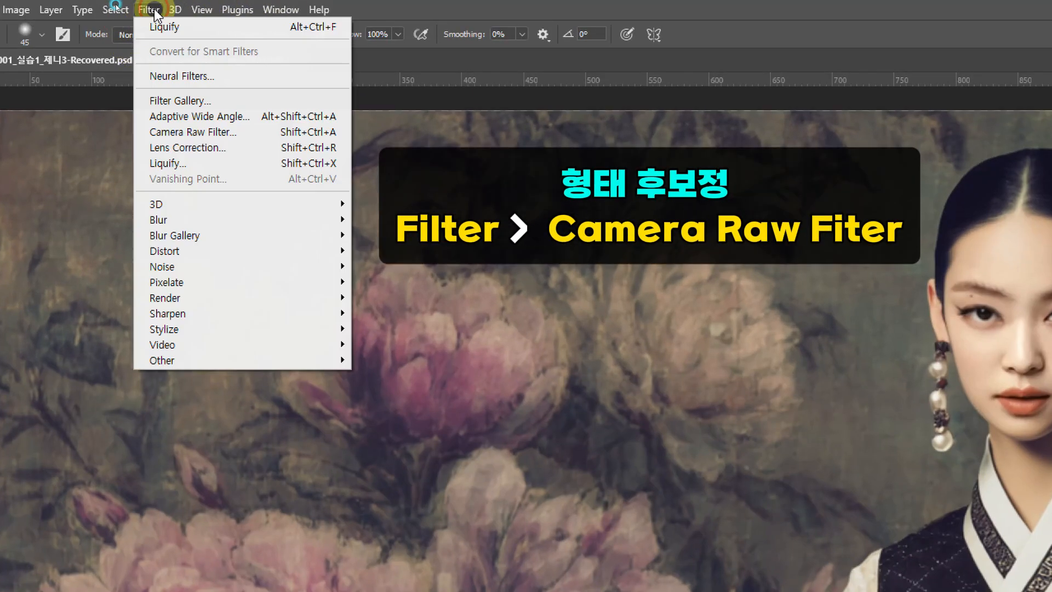
{"action": "left_click", "coordinate": [206, 133]}
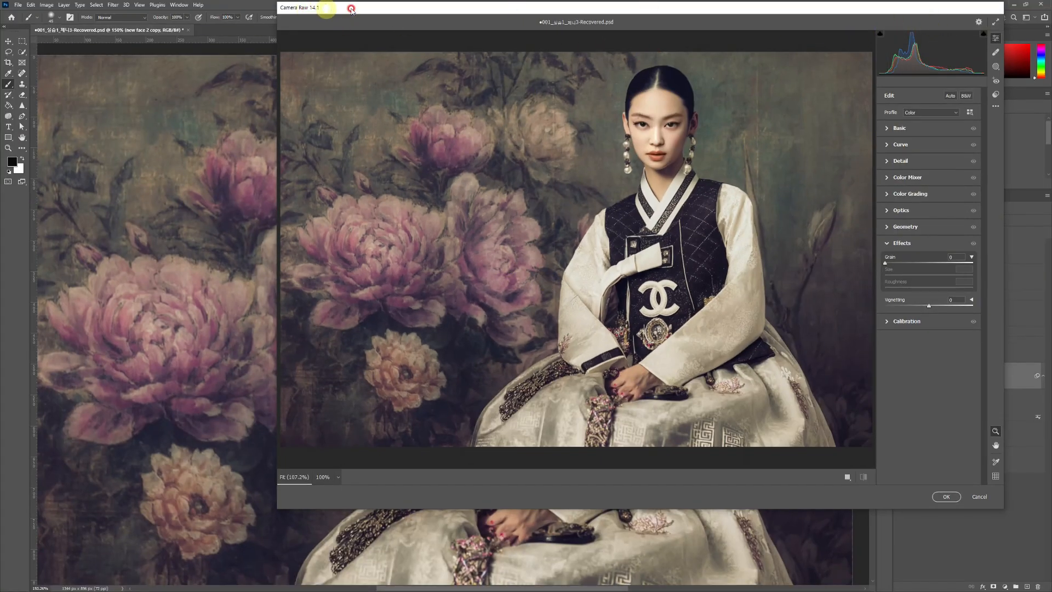
{"action": "left_click_drag", "start_coordinate": [725, 11], "coordinate": [652, 31]}
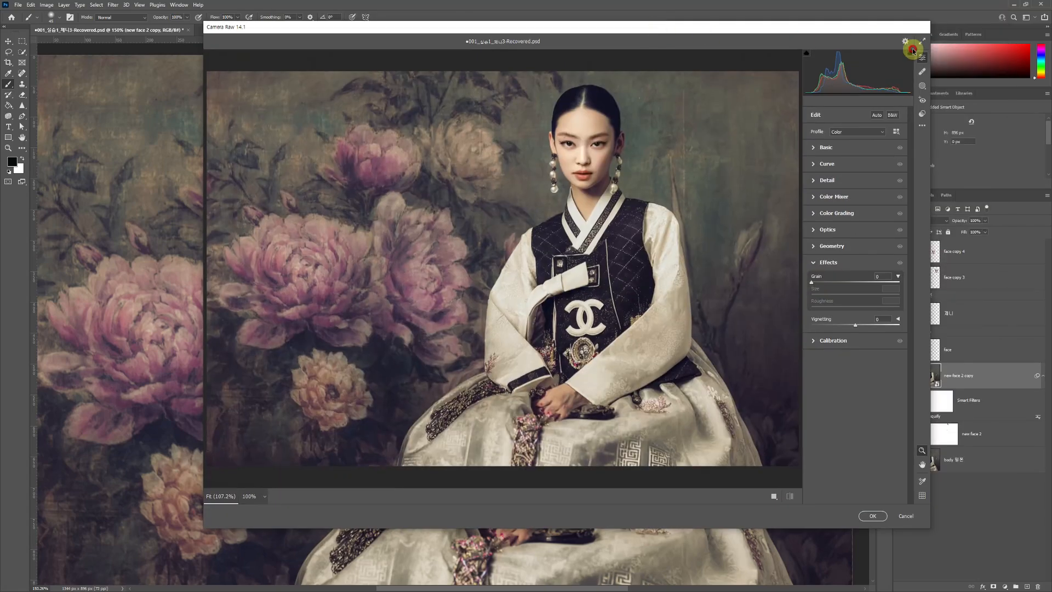
{"action": "left_click", "coordinate": [920, 42]}
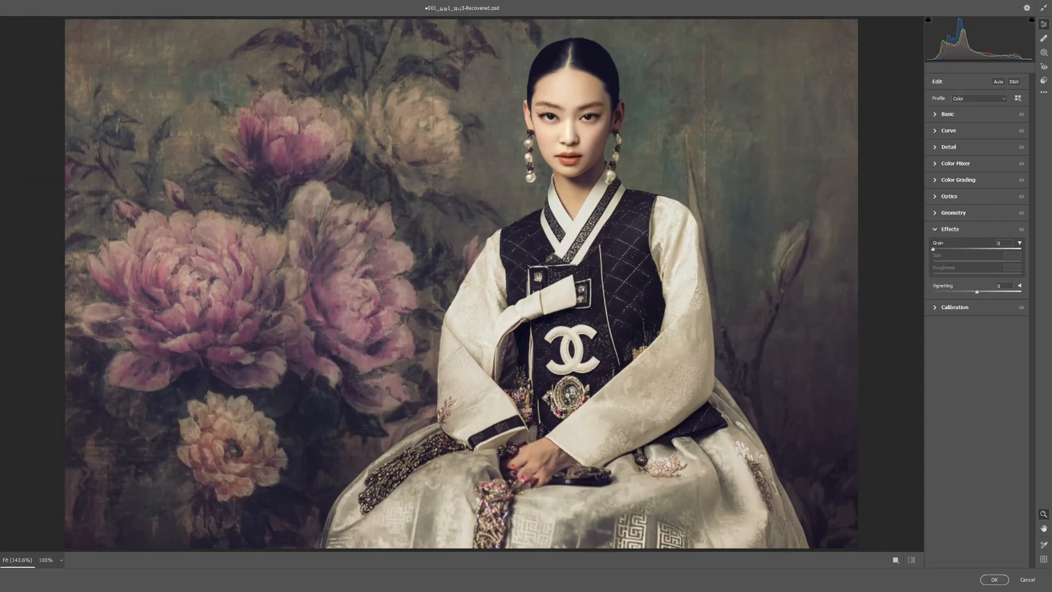
- Set the Basic adjustments to Temperature -2, Tint -3 and Contrast -3, and reset Exposure to 0
{"action": "left_click", "coordinate": [935, 114]}
{"action": "left_click", "coordinate": [981, 193]}
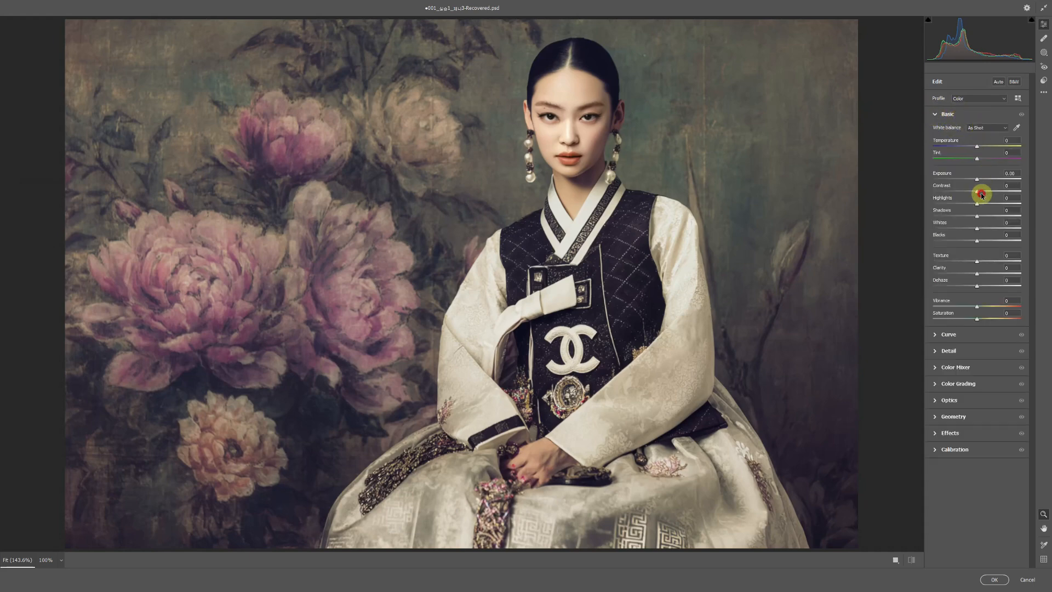
{"action": "left_click", "coordinate": [980, 212]}
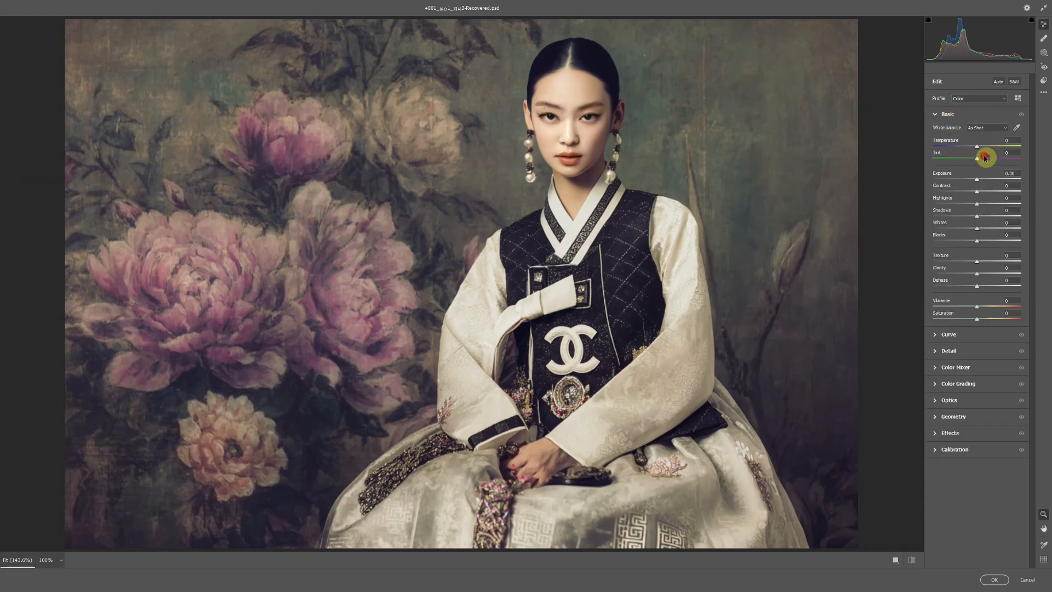
{"action": "mouse_move", "coordinate": [979, 148]}
{"action": "left_mouse_down"}
{"action": "mouse_move", "coordinate": [993, 147]}
{"action": "mouse_move", "coordinate": [964, 149]}
{"action": "mouse_move", "coordinate": [978, 151]}
{"action": "left_mouse_up"}
{"action": "left_click_drag", "start_coordinate": [978, 160], "coordinate": [982, 192]}
{"action": "double_click", "coordinate": [978, 181]}
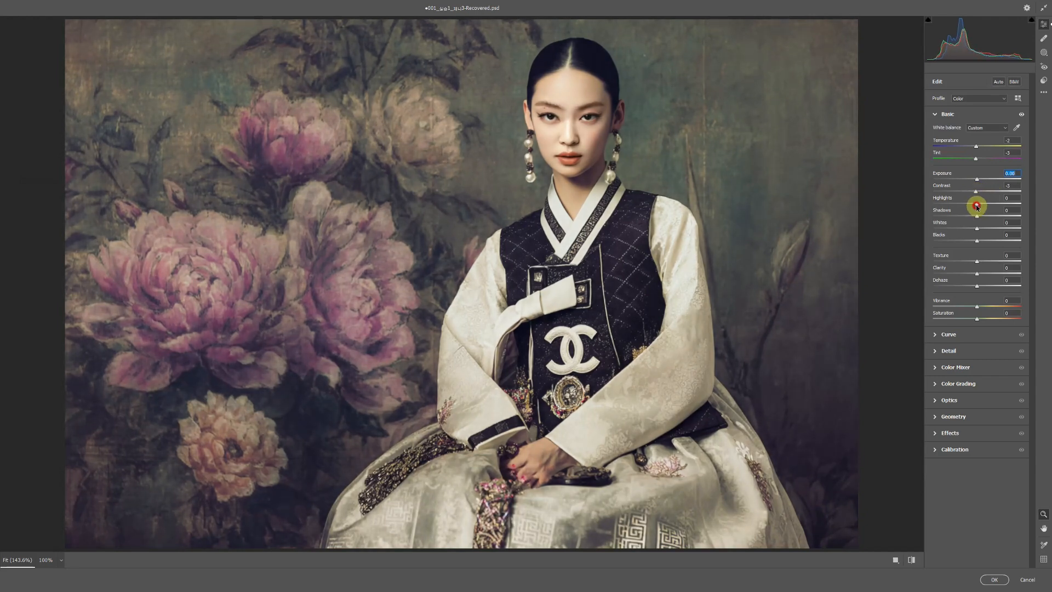
- Try the Shadows, Whites and Blacks adjustments and a Saturation of about +28, and bring Saturation back close to neutral
{"action": "left_click_drag", "start_coordinate": [977, 214], "coordinate": [981, 243]}
{"action": "double_click", "coordinate": [981, 230]}
{"action": "mouse_move", "coordinate": [978, 319]}
{"action": "left_mouse_down"}
{"action": "mouse_move", "coordinate": [936, 313]}
{"action": "mouse_move", "coordinate": [989, 326]}
{"action": "left_mouse_up"}
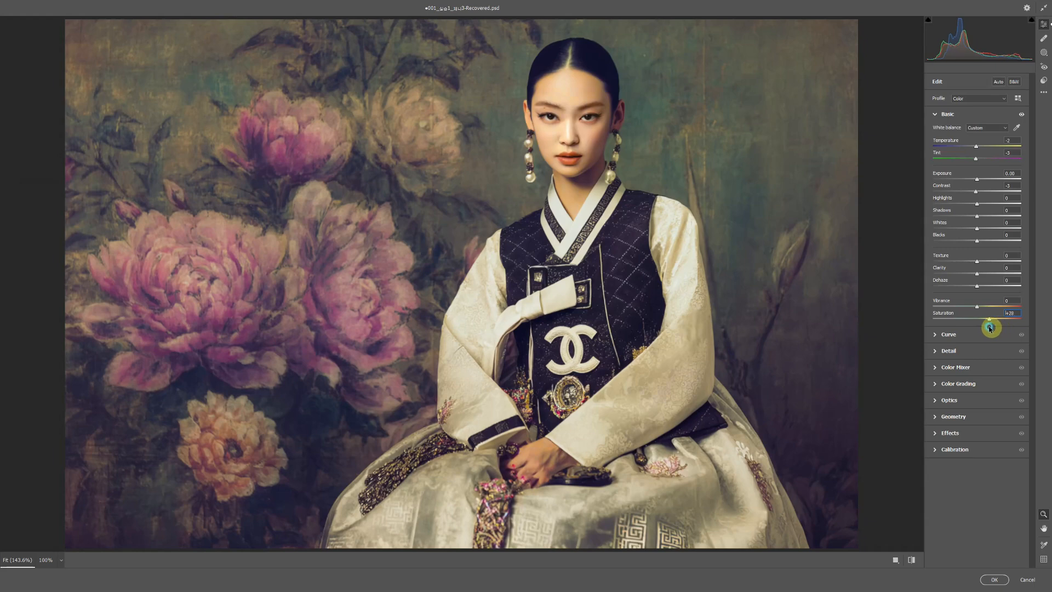
{"action": "left_click_drag", "start_coordinate": [990, 328], "coordinate": [979, 327]}
- Try bending the tone curve by hand, undo that, and set the curve's Highlights to -4 and Shadows to -2
{"action": "left_click", "coordinate": [983, 333]}
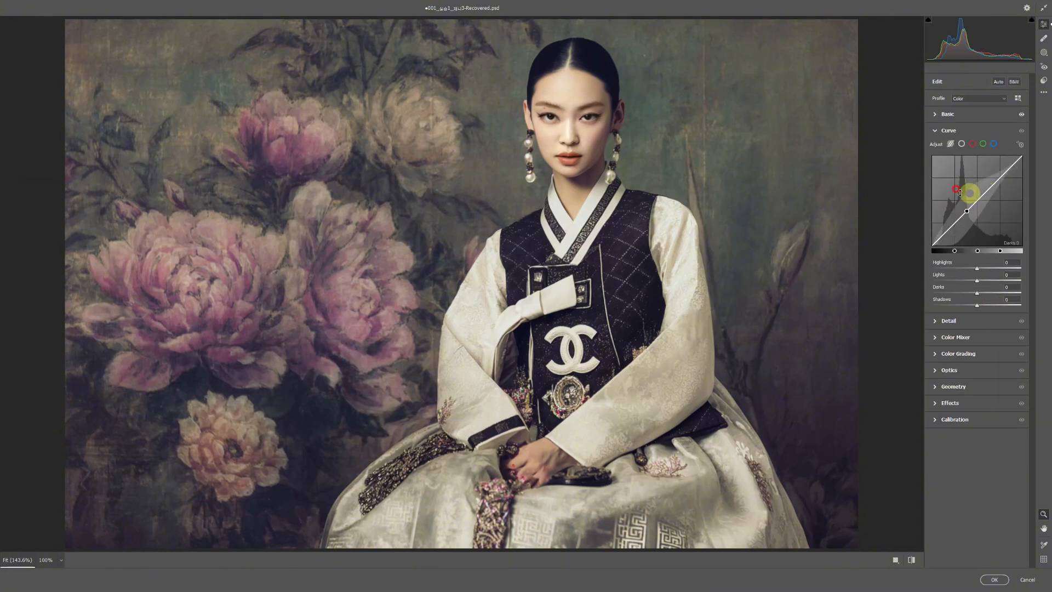
{"action": "left_click", "coordinate": [993, 183]}
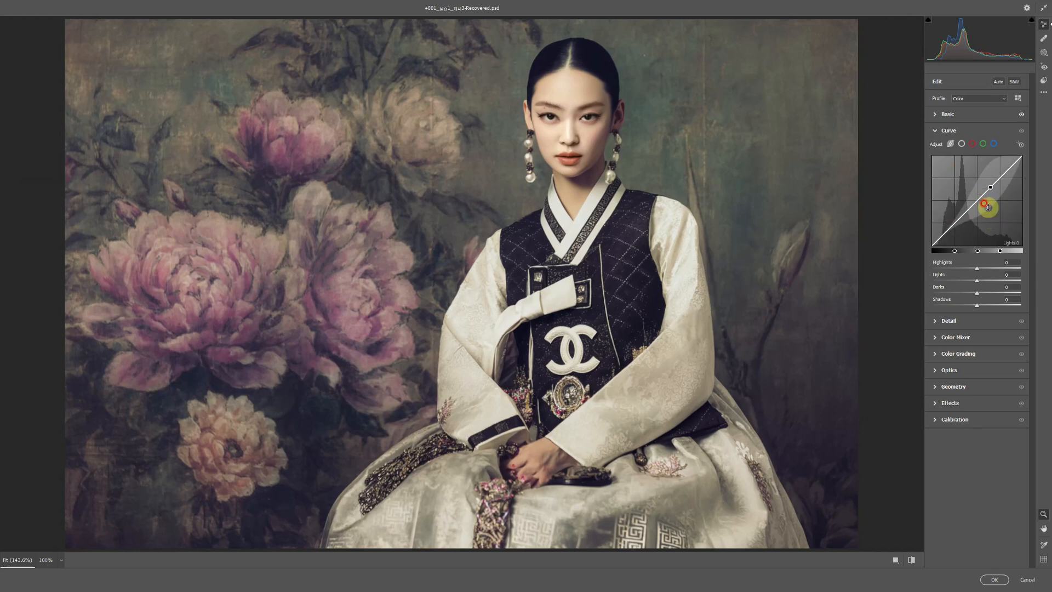
{"action": "left_click_drag", "start_coordinate": [977, 205], "coordinate": [968, 231]}
{"action": "key", "text": "ctrl+z"}
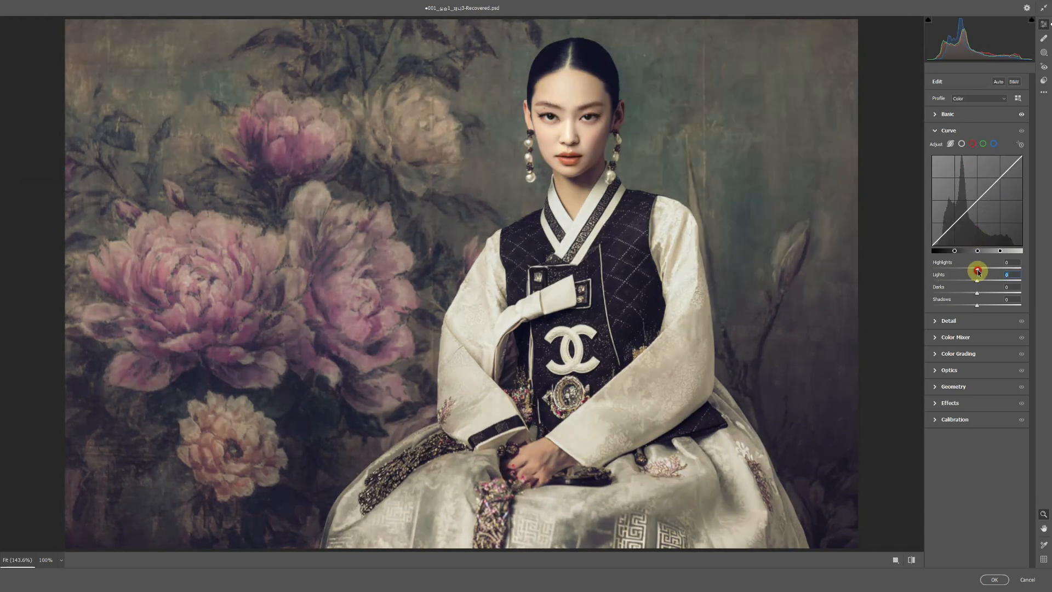
{"action": "left_click_drag", "start_coordinate": [978, 269], "coordinate": [978, 311]}
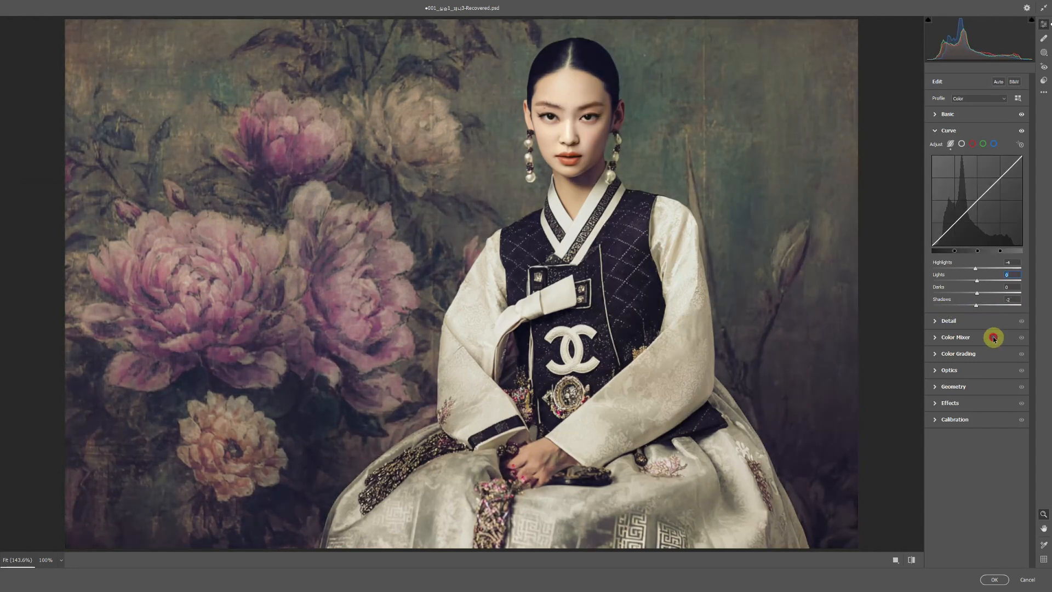
- In the Camera Raw Effects settings, add Grain of 8 to the portrait
{"action": "left_click", "coordinate": [936, 412]}
{"action": "scroll", "coordinate": [614, 129], "scroll_direction": "up", "scroll_amount": 4}
{"action": "left_click_drag", "start_coordinate": [725, 132], "coordinate": [690, 250]}
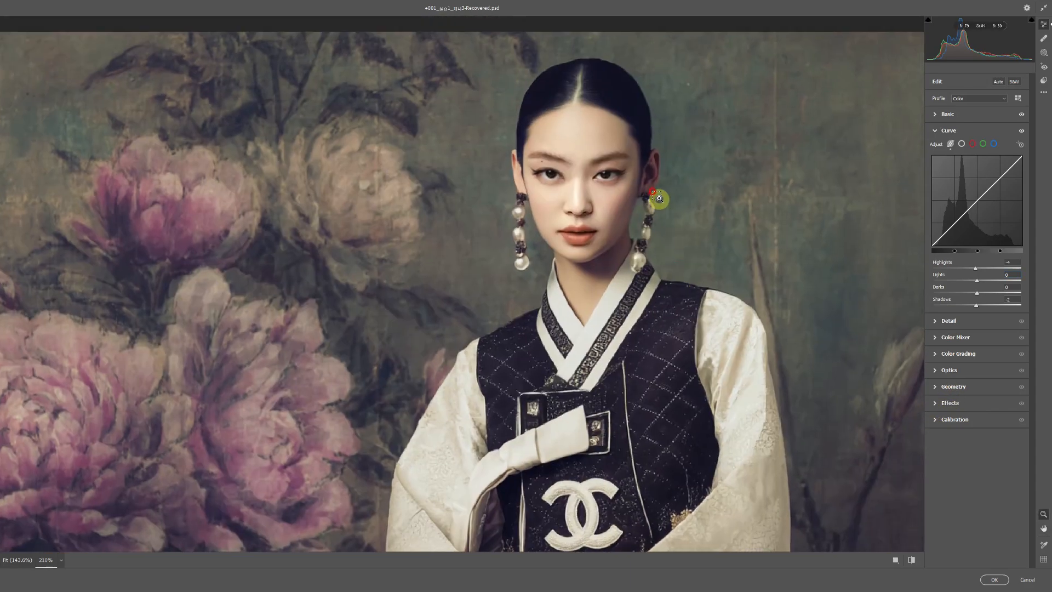
{"action": "scroll", "coordinate": [660, 201], "scroll_direction": "up", "scroll_amount": 1}
{"action": "left_click_drag", "start_coordinate": [688, 198], "coordinate": [686, 220]}
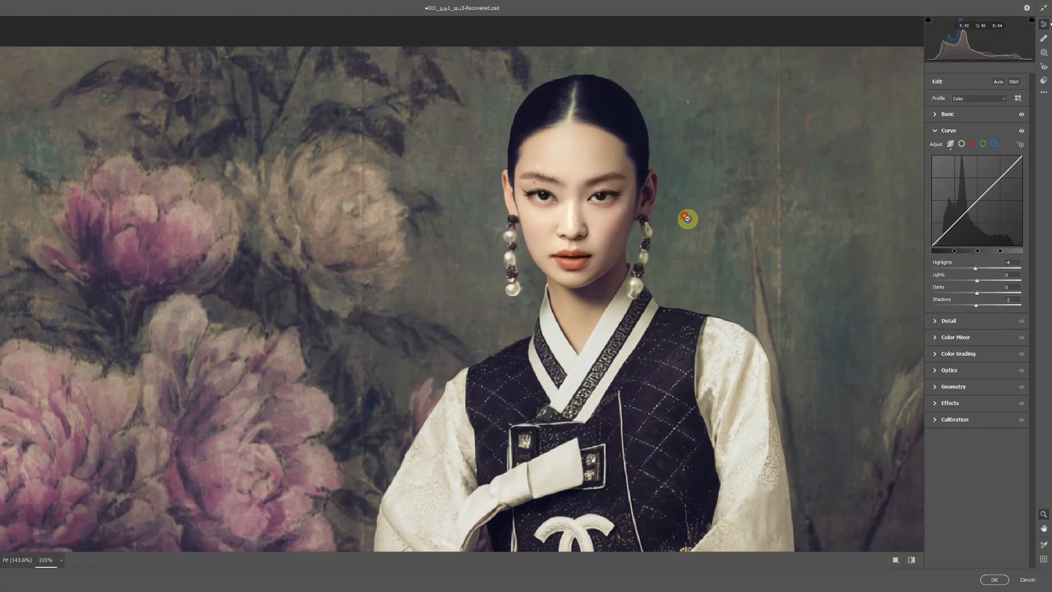
{"action": "left_click", "coordinate": [935, 131]}
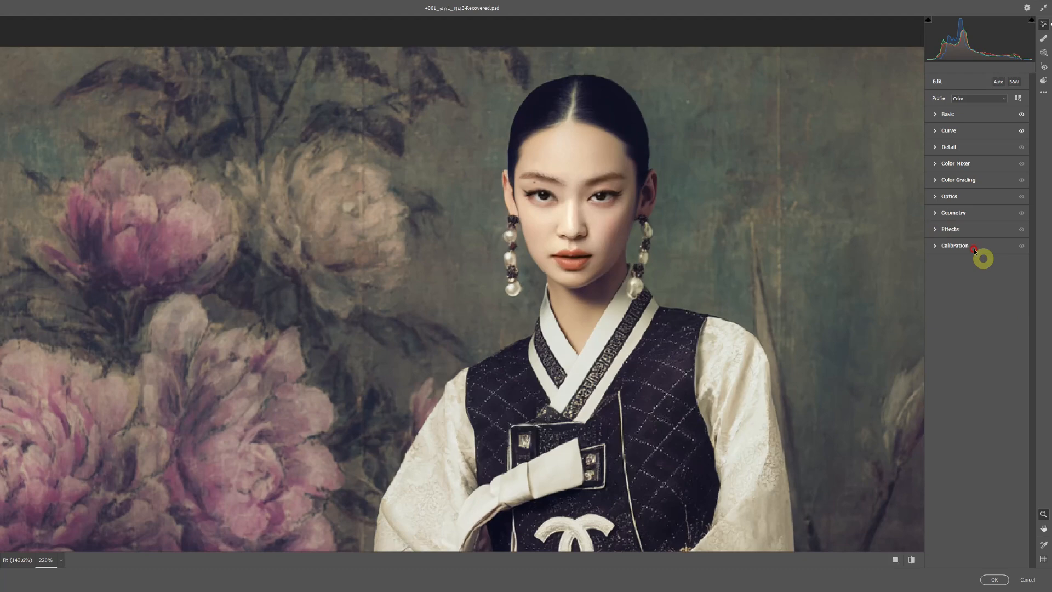
{"action": "left_click", "coordinate": [935, 231]}
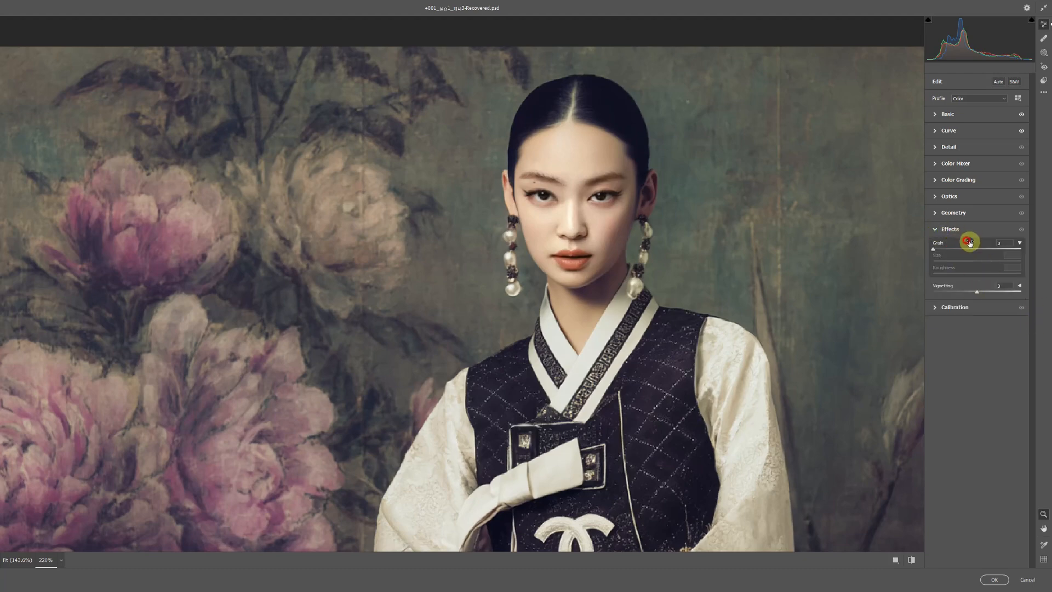
{"action": "mouse_move", "coordinate": [935, 252]}
{"action": "left_mouse_down"}
{"action": "mouse_move", "coordinate": [976, 244]}
{"action": "mouse_move", "coordinate": [937, 249]}
{"action": "left_mouse_up"}
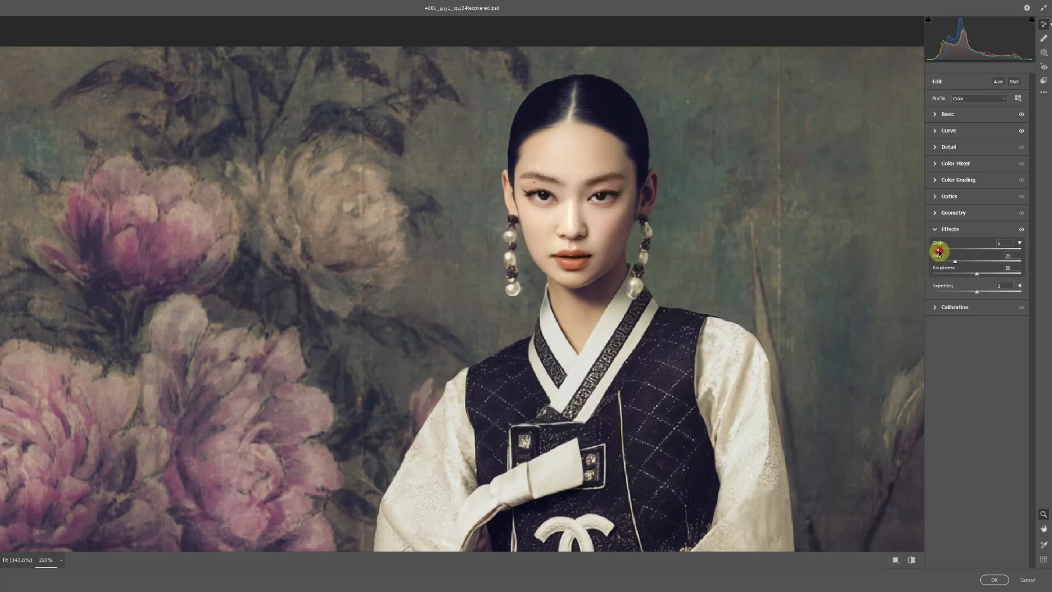
{"action": "mouse_move", "coordinate": [940, 251]}
{"action": "left_mouse_down"}
{"action": "mouse_move", "coordinate": [984, 252]}
{"action": "mouse_move", "coordinate": [944, 251]}
{"action": "left_mouse_up"}
- Set the Effects Vignetting to -17 and apply the Camera Raw Filter
{"action": "left_click", "coordinate": [619, 243], "text": "alt"}
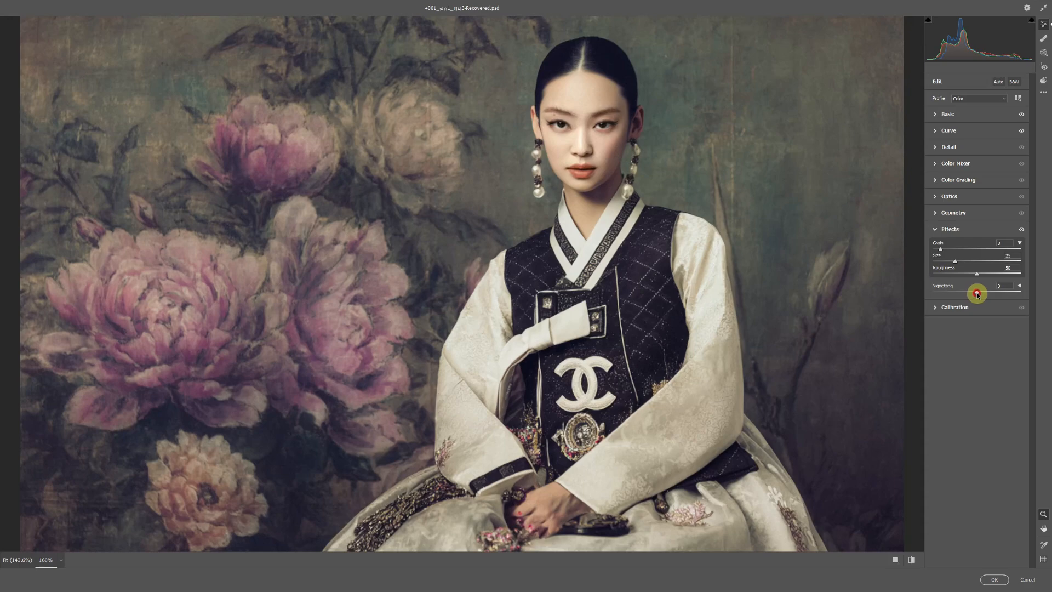
{"action": "mouse_move", "coordinate": [977, 294]}
{"action": "left_mouse_down"}
{"action": "mouse_move", "coordinate": [941, 293]}
{"action": "mouse_move", "coordinate": [1007, 296]}
{"action": "mouse_move", "coordinate": [969, 299]}
{"action": "left_mouse_up"}
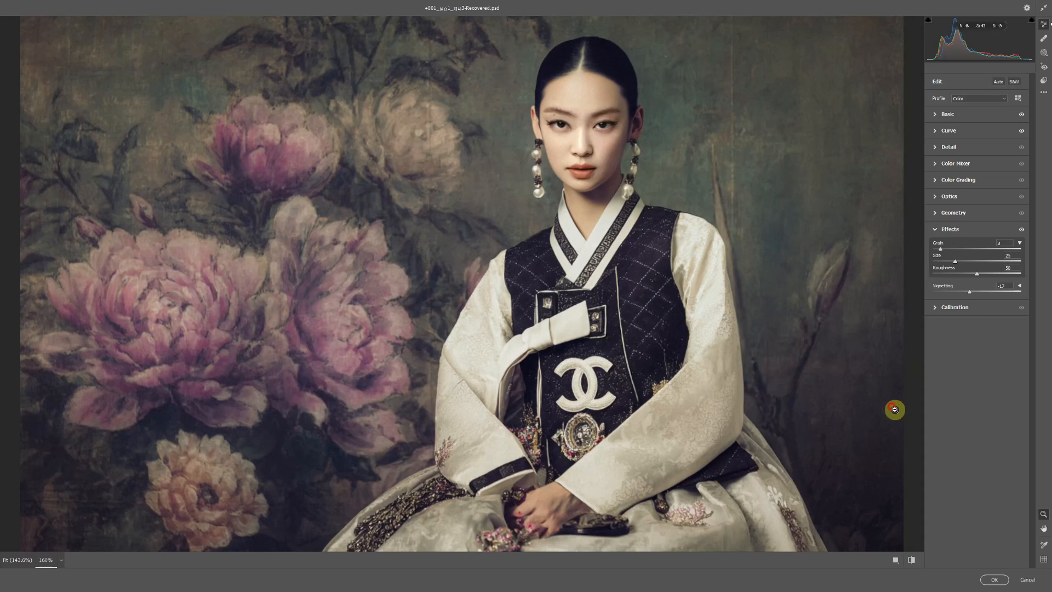
{"action": "left_click", "coordinate": [994, 579]}
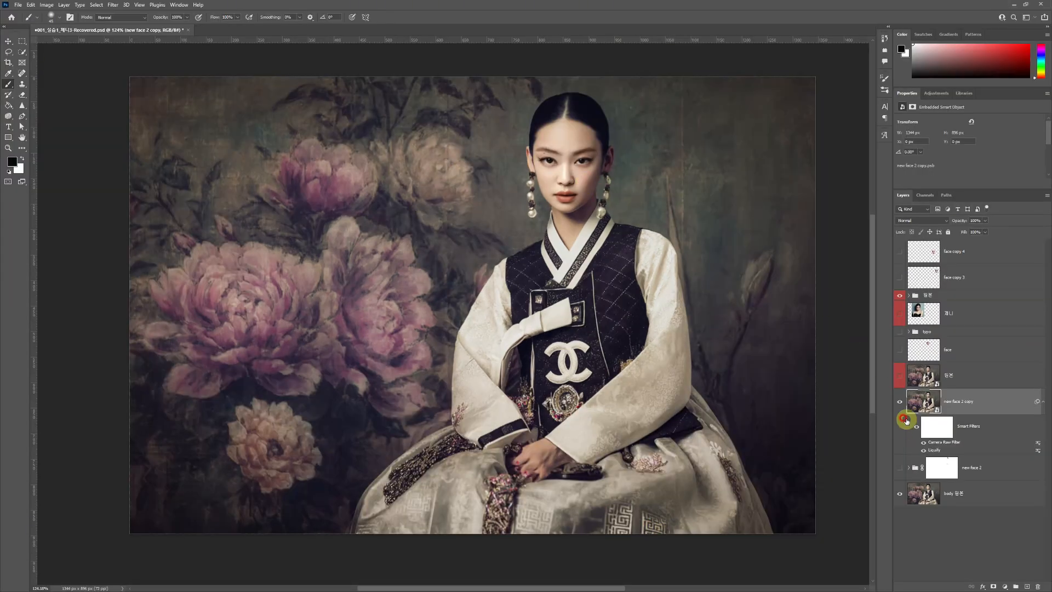
- Compare the portrait with and without the new face 2 copy layer by toggling its visibility, leaving it shown
{"action": "left_click", "coordinate": [954, 400]}
{"action": "left_click", "coordinate": [898, 402]}
{"action": "left_click", "coordinate": [897, 402]}
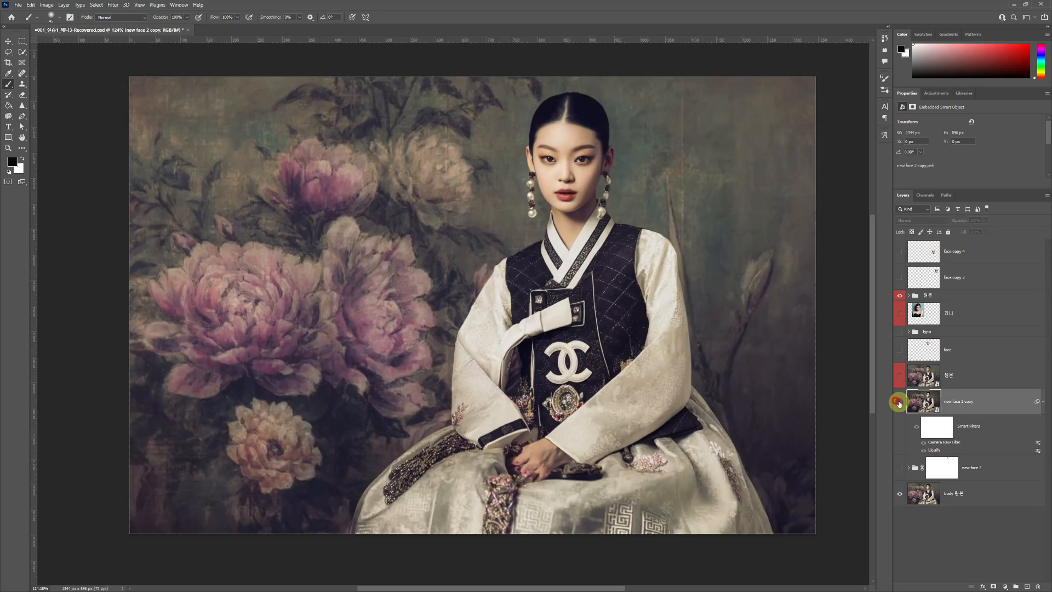
{"action": "left_click", "coordinate": [897, 402]}
{"action": "left_click", "coordinate": [898, 402]}
{"action": "left_click", "coordinate": [898, 402]}
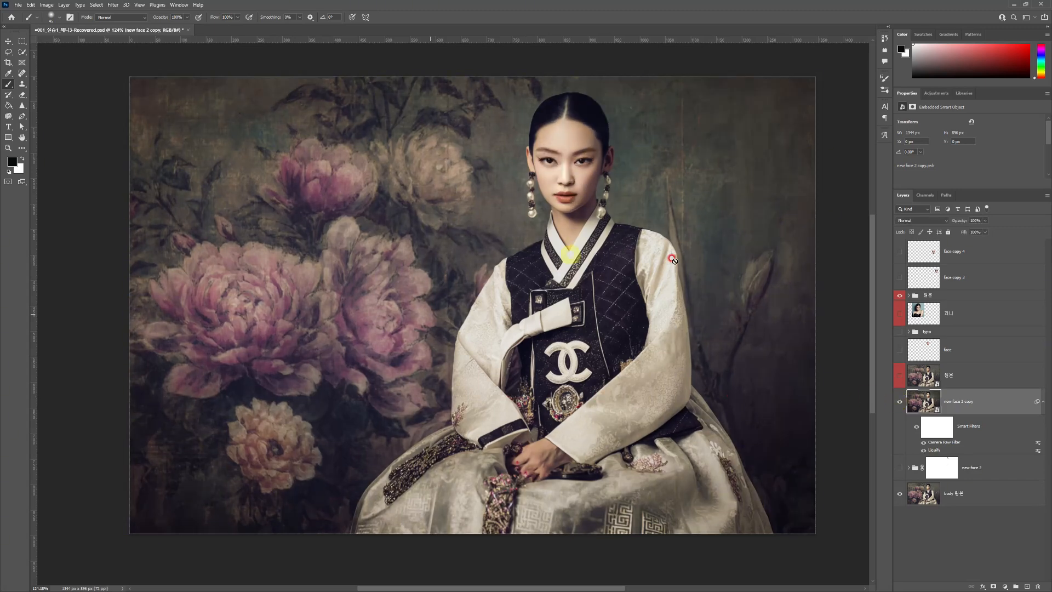
{"action": "left_click", "coordinate": [900, 402]}
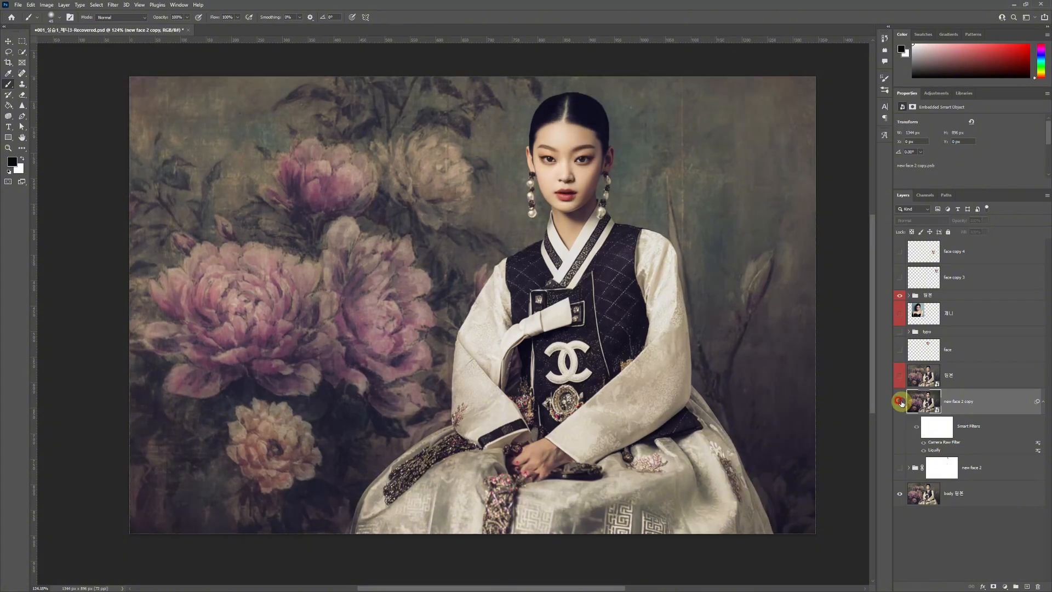
{"action": "left_click", "coordinate": [899, 402]}
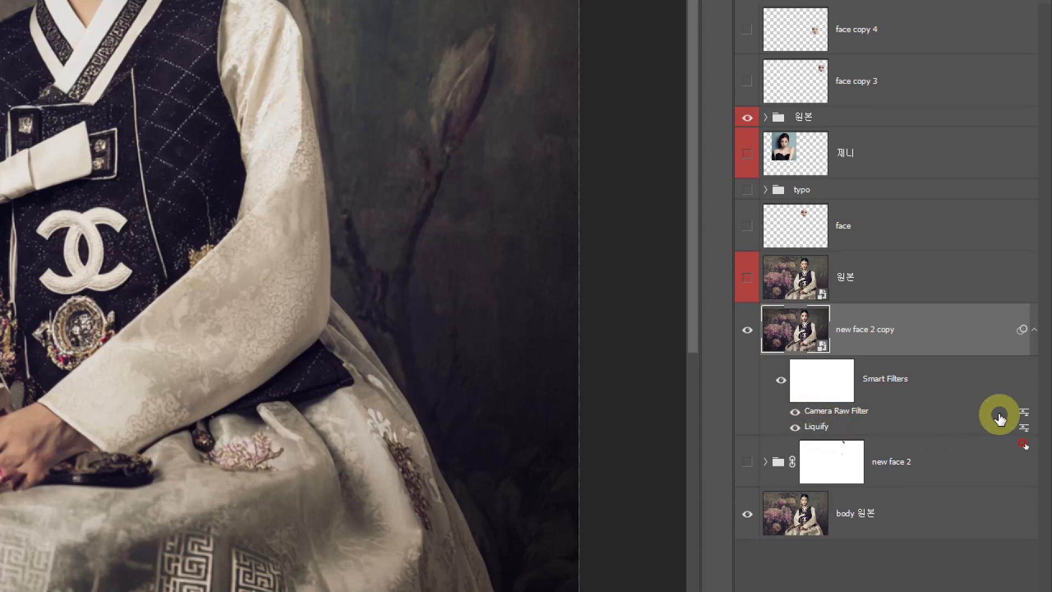
- Reopen the Camera Raw Filter from the smart filters of the new face 2 copy layer and commit it
{"action": "double_click", "coordinate": [852, 418]}
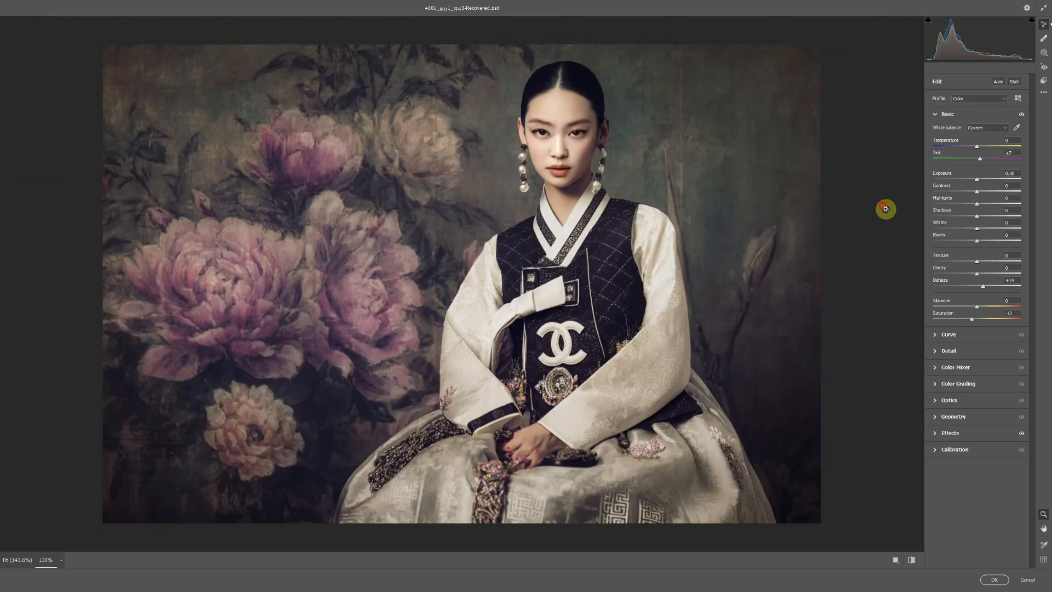
{"action": "left_click", "coordinate": [997, 579]}
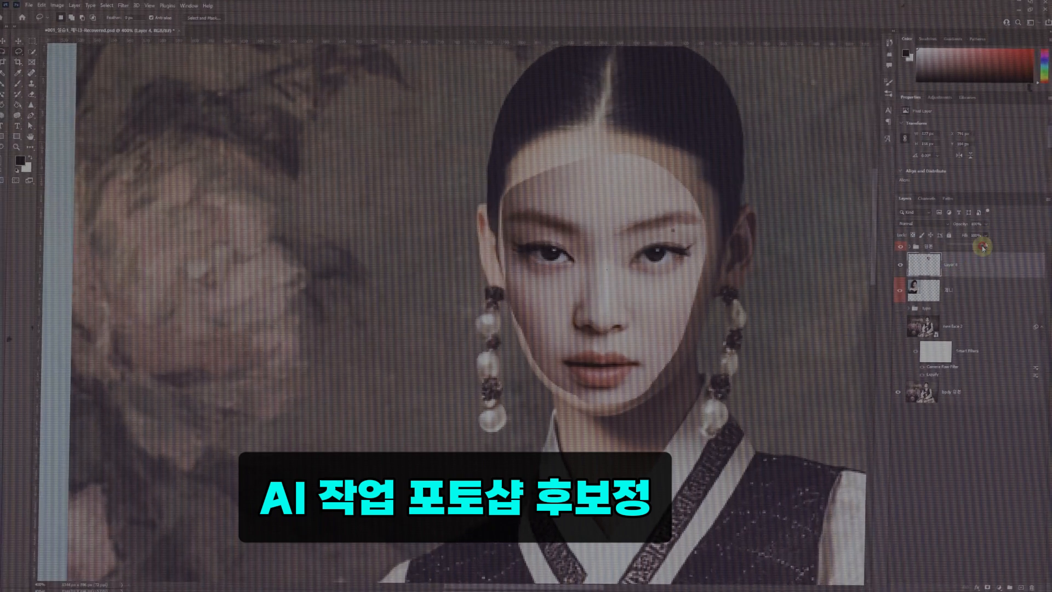
- Rename the cut-out face layer as face and move it below the typo group
{"action": "mouse_move", "coordinate": [628, 292]}
{"action": "left_mouse_down"}
{"action": "mouse_move", "coordinate": [775, 292]}
{"action": "mouse_move", "coordinate": [622, 294]}
{"action": "left_mouse_up"}
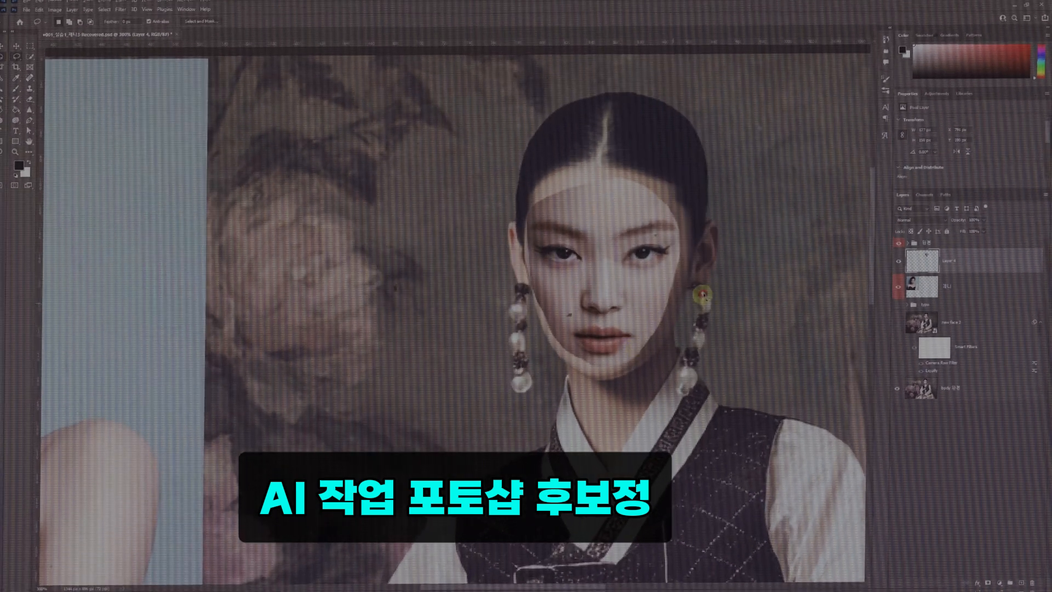
{"action": "double_click", "coordinate": [953, 299]}
{"action": "left_click_drag", "start_coordinate": [941, 330], "coordinate": [898, 300]}
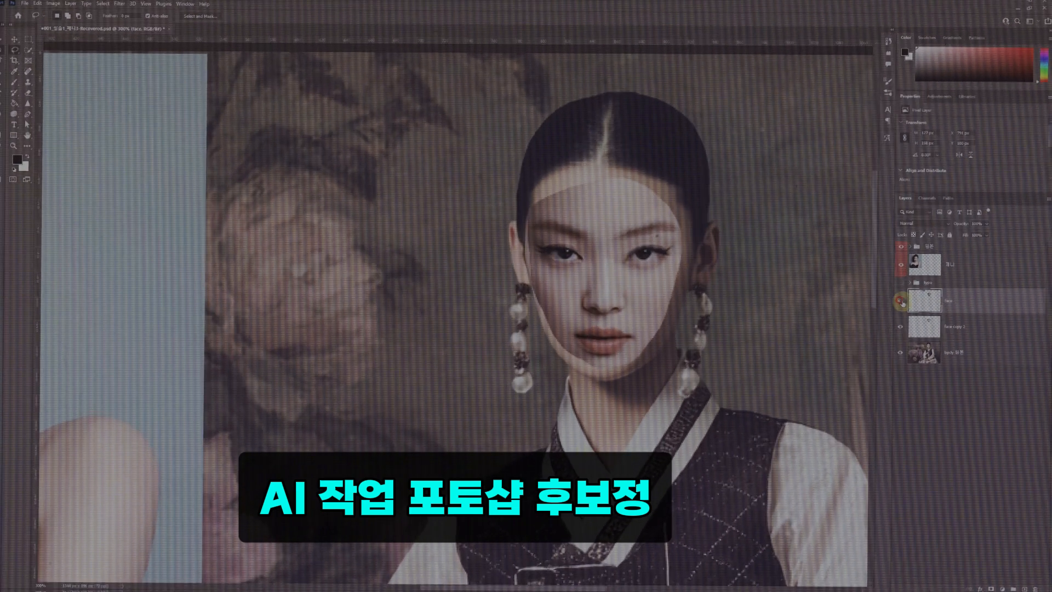
- Duplicate the body 원본 layer, and contract a selection loaded from the face copy 2 layer
{"action": "left_click", "coordinate": [954, 356]}
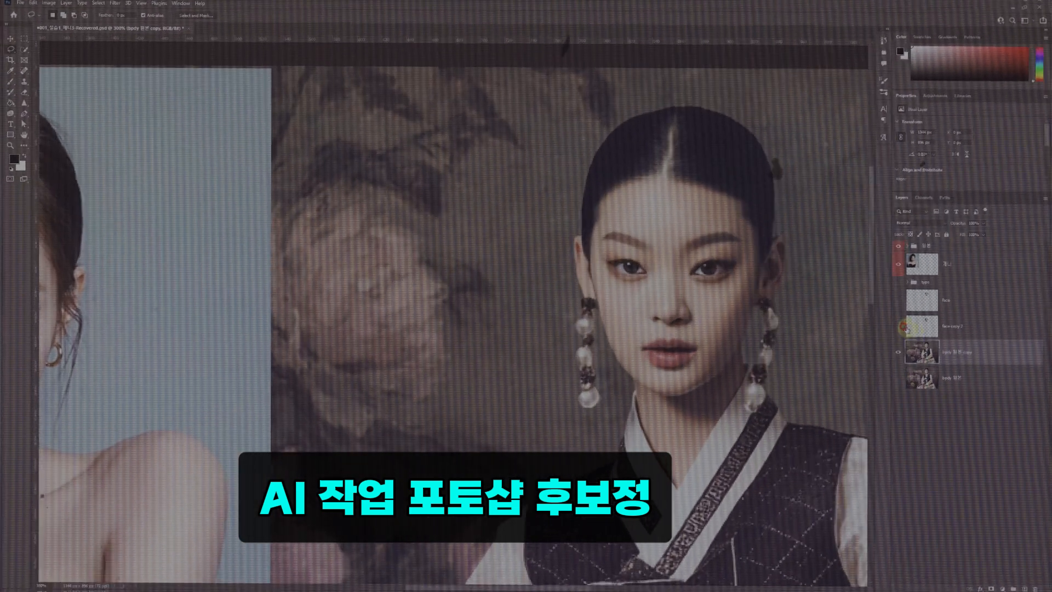
{"action": "left_click", "coordinate": [905, 328]}
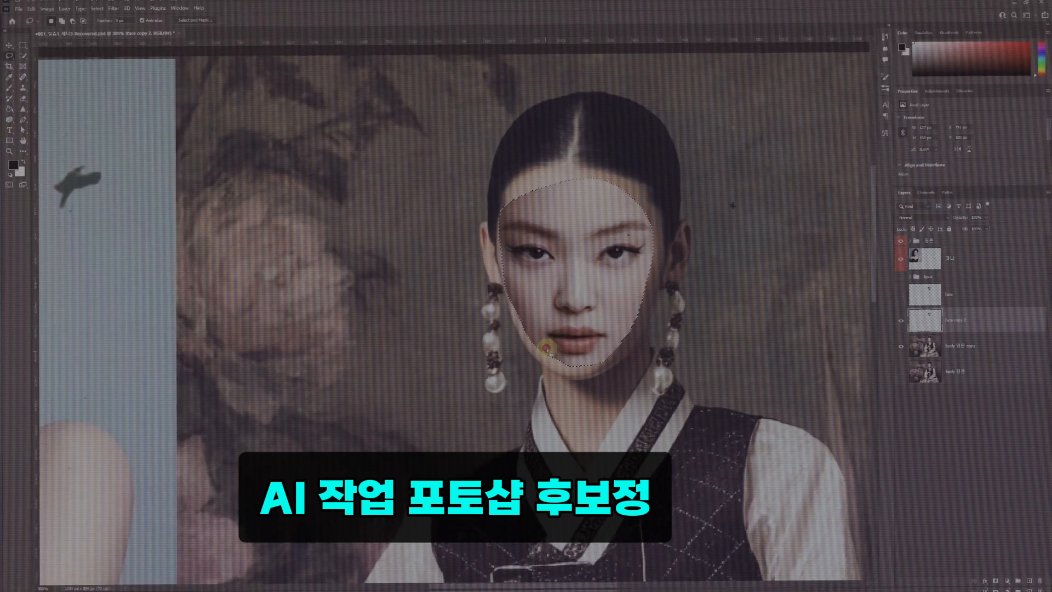
{"action": "left_click", "coordinate": [101, 3]}
{"action": "mouse_move", "coordinate": [123, 141]}
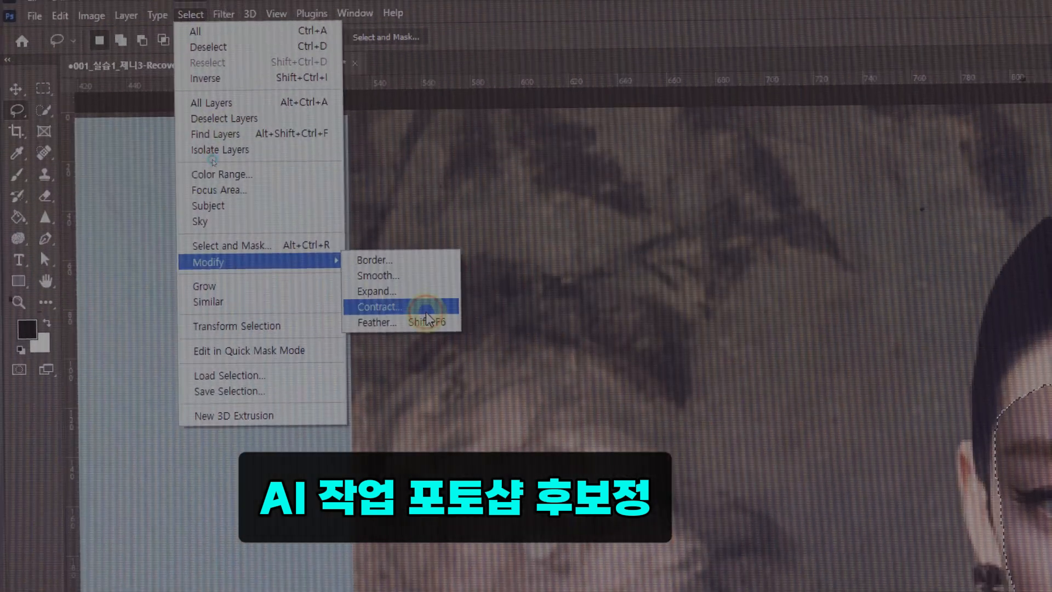
{"action": "left_click", "coordinate": [227, 162]}
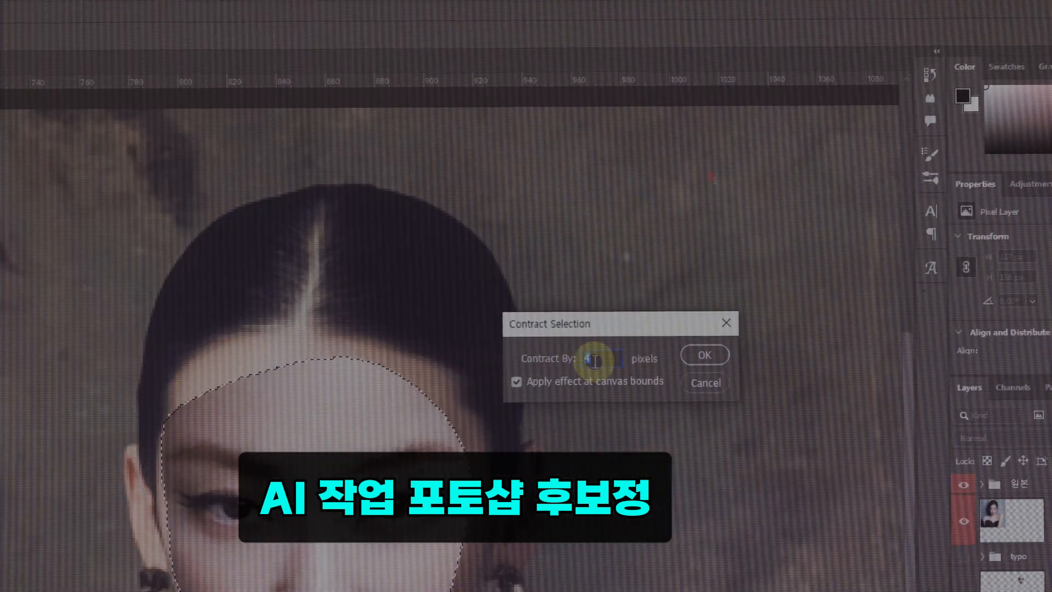
{"action": "key", "text": "Return"}
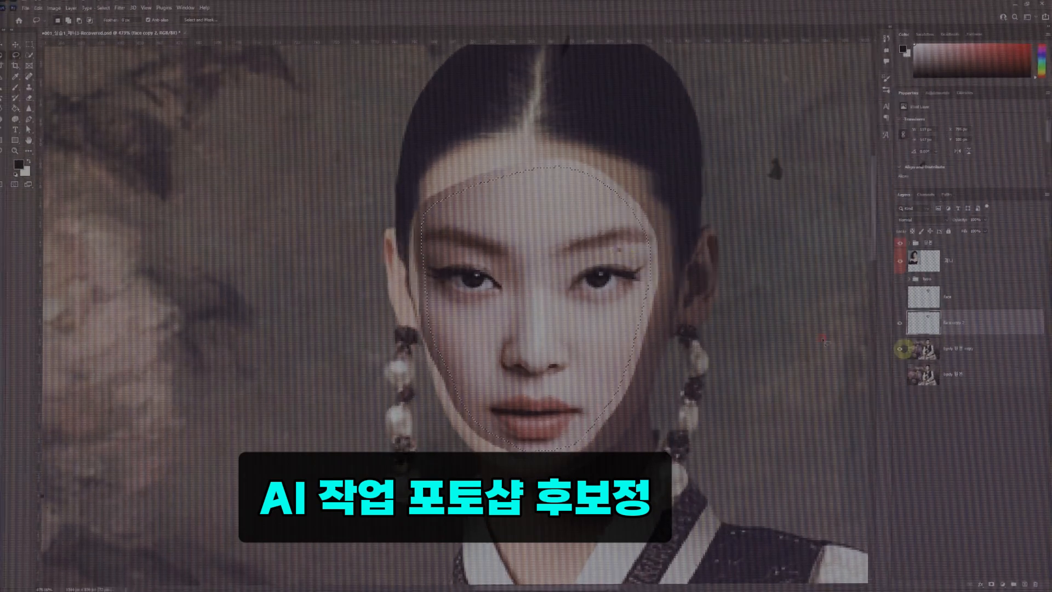
- Delete the contracted face area from the body 원본 copy layer and check the hole by hiding and showing face copy 2
{"action": "left_click", "coordinate": [964, 348]}
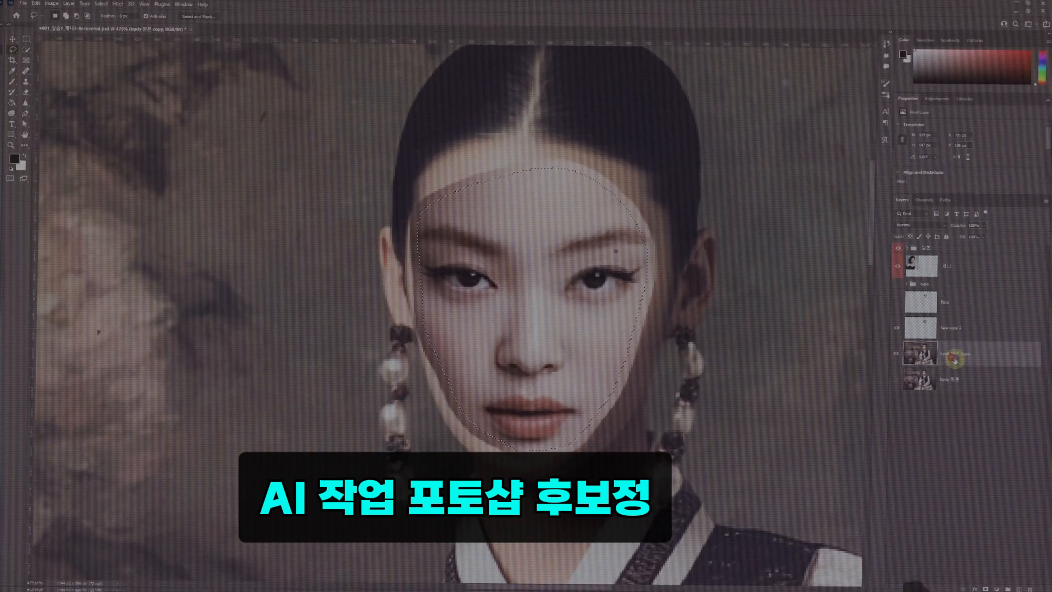
{"action": "key", "text": "Delete"}
{"action": "left_click", "coordinate": [897, 321]}
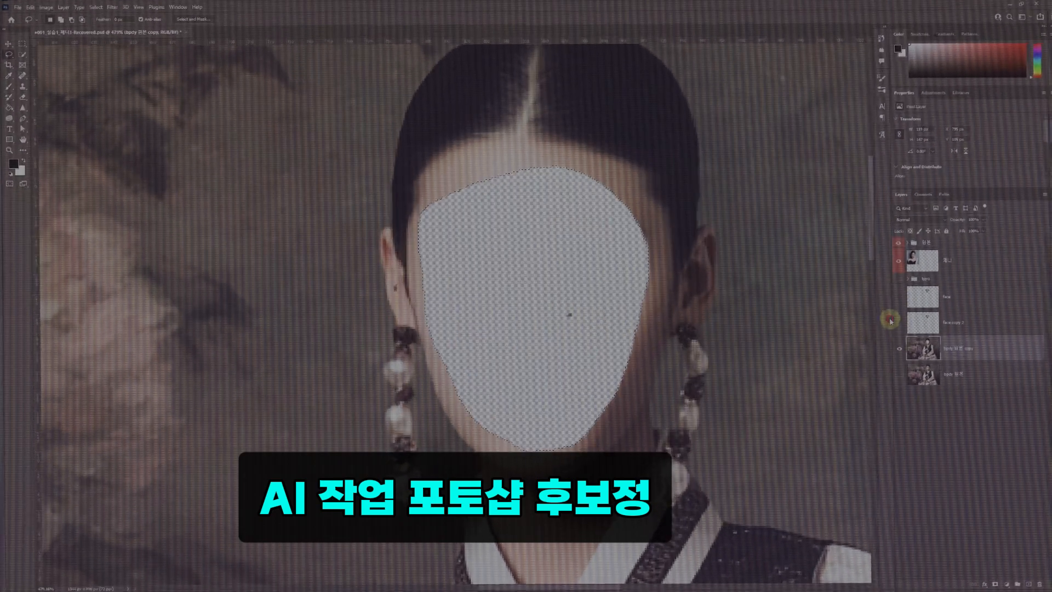
{"action": "left_click", "coordinate": [897, 321]}
{"action": "left_click", "coordinate": [956, 321]}
{"action": "scroll", "coordinate": [660, 223], "scroll_direction": "up", "scroll_amount": 2}
{"action": "left_click", "coordinate": [982, 229]}
{"action": "mouse_move", "coordinate": [983, 238]}
{"action": "left_mouse_down"}
{"action": "mouse_move", "coordinate": [958, 243]}
{"action": "mouse_move", "coordinate": [969, 239]}
{"action": "left_mouse_up"}
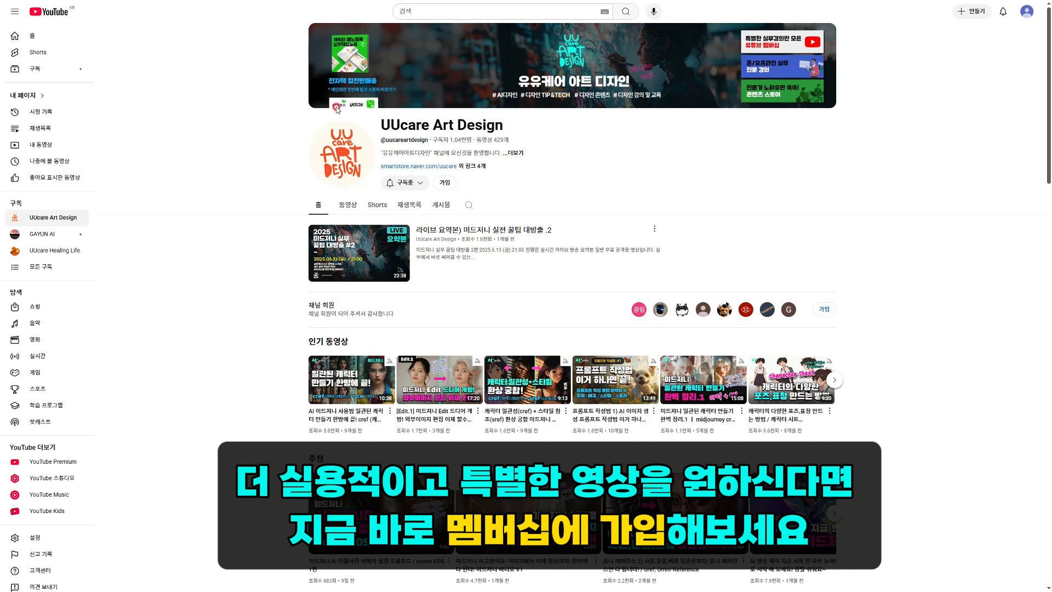
- Switch to YouTube, open the UUcare Art Design channel's membership and browse its members-only video playlist
{"action": "left_click", "coordinate": [442, 183]}
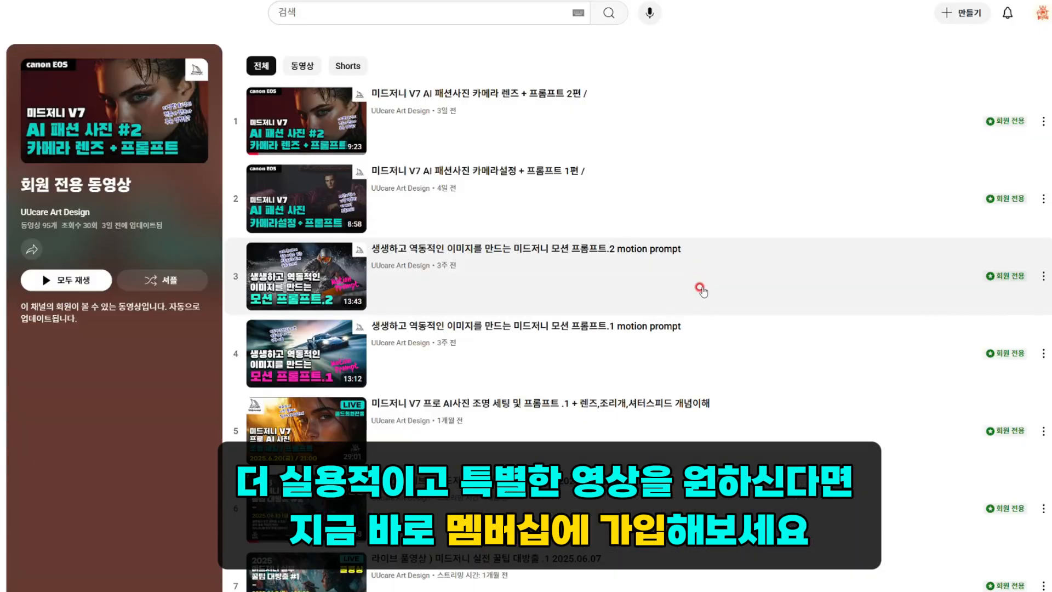
{"action": "scroll", "coordinate": [715, 215], "scroll_direction": "down", "scroll_amount": 2}
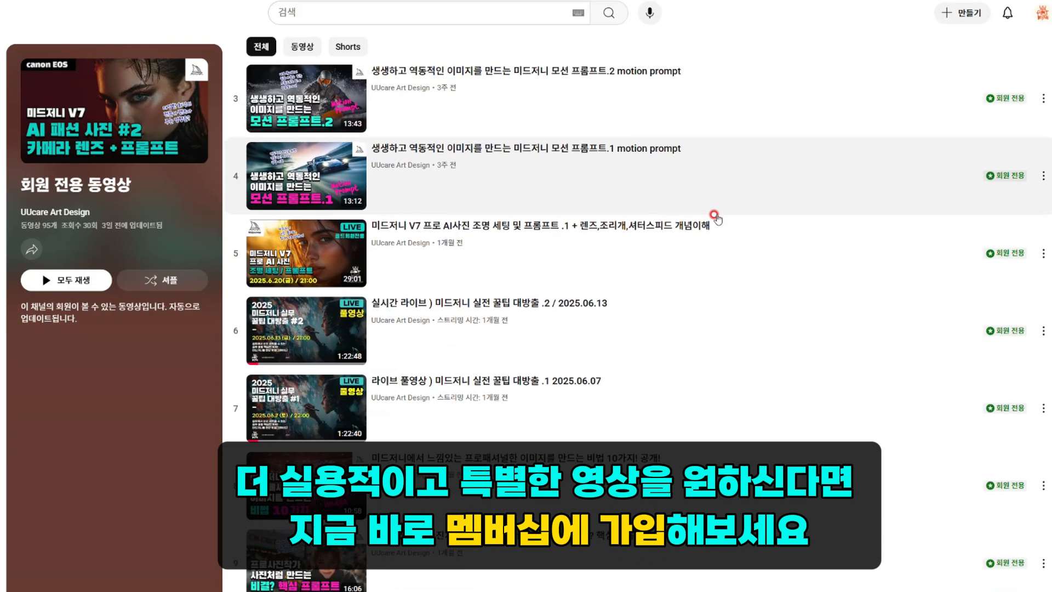
{"action": "scroll", "coordinate": [715, 215], "scroll_direction": "down", "scroll_amount": 15}
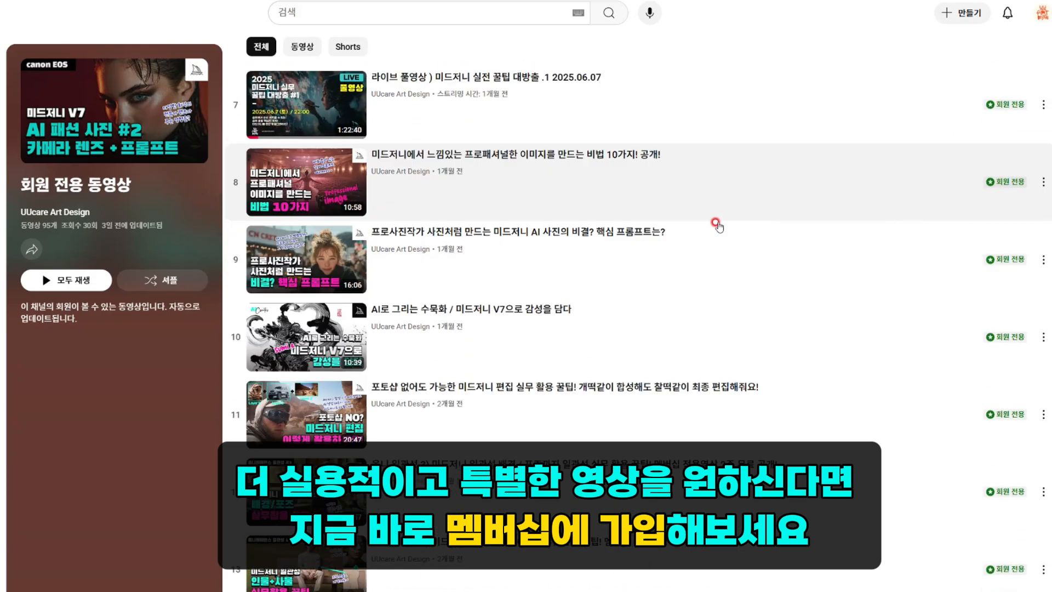
{"action": "scroll", "coordinate": [740, 347], "scroll_direction": "down", "scroll_amount": 12}
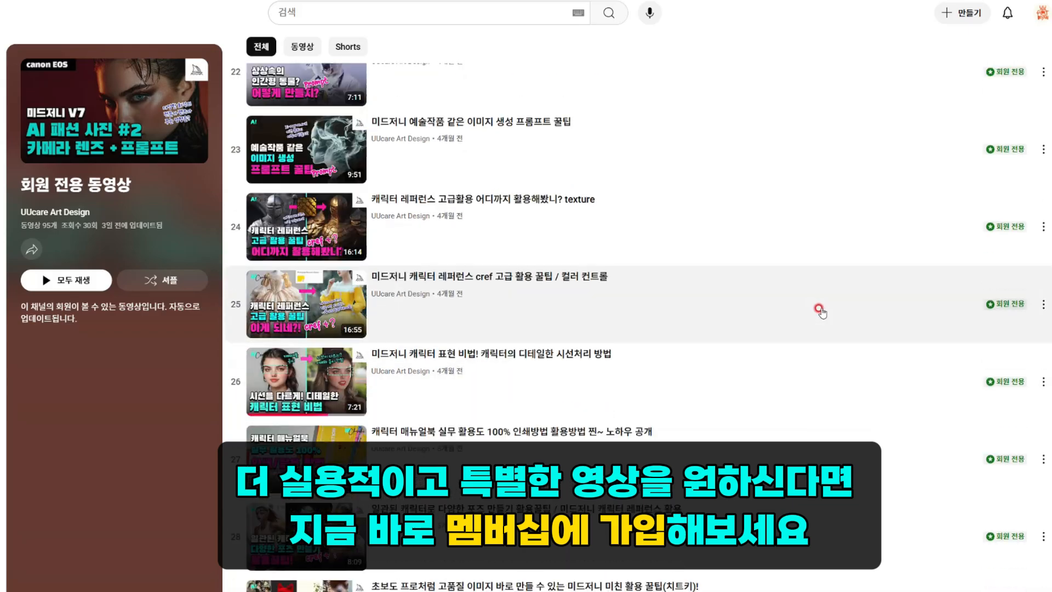
{"action": "scroll", "coordinate": [820, 317], "scroll_direction": "down", "scroll_amount": 4}
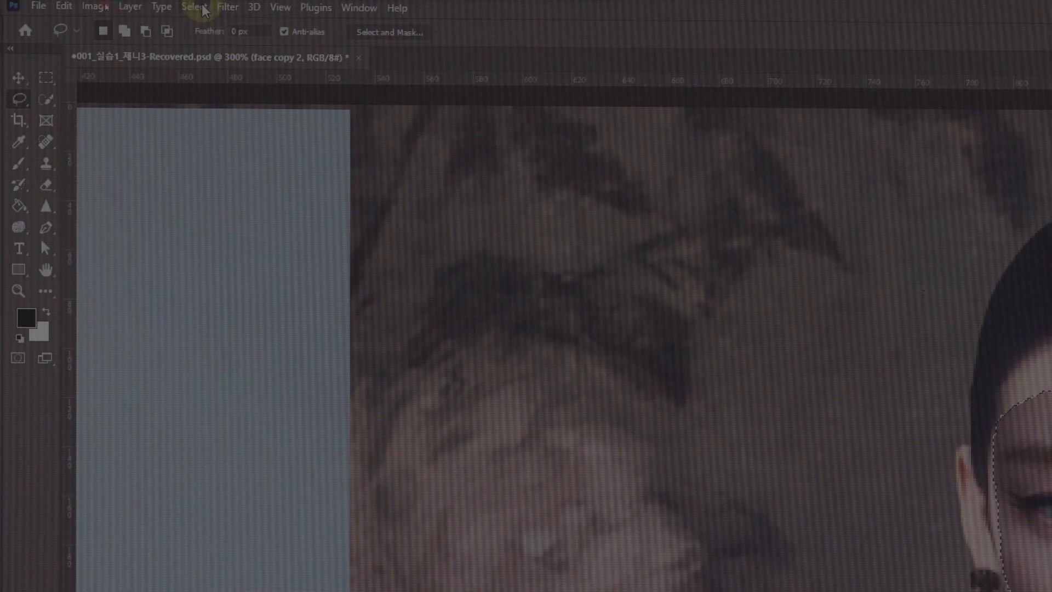
- Back in Photoshop, open Contract Selection for the face copy 2 selection and select its pixel value for editing
{"action": "left_click", "coordinate": [100, 4]}
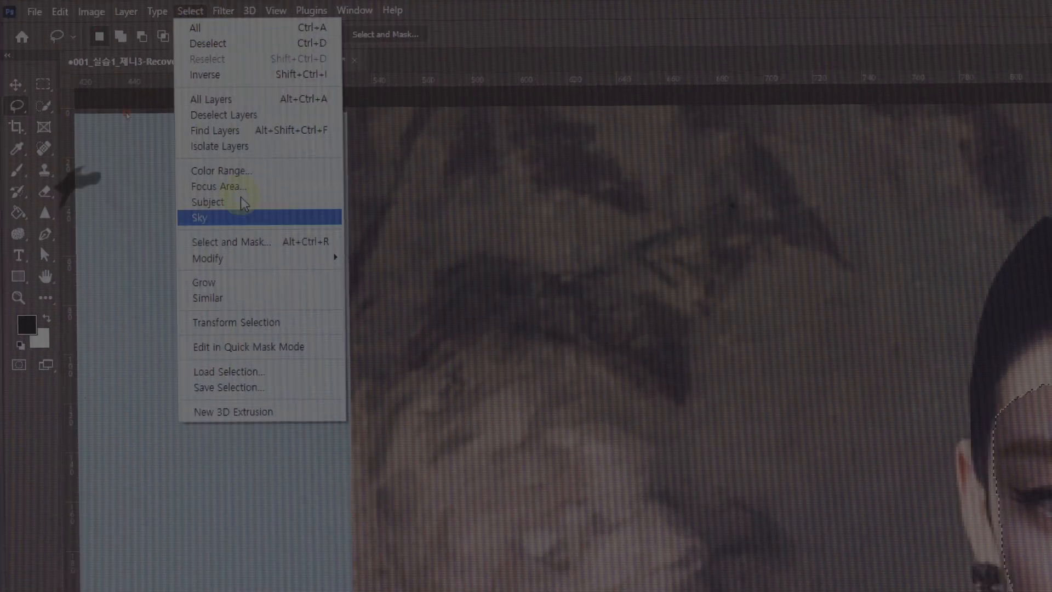
{"action": "mouse_move", "coordinate": [130, 143]}
{"action": "left_click", "coordinate": [233, 171]}
{"action": "left_click_drag", "start_coordinate": [564, 473], "coordinate": [472, 320]}
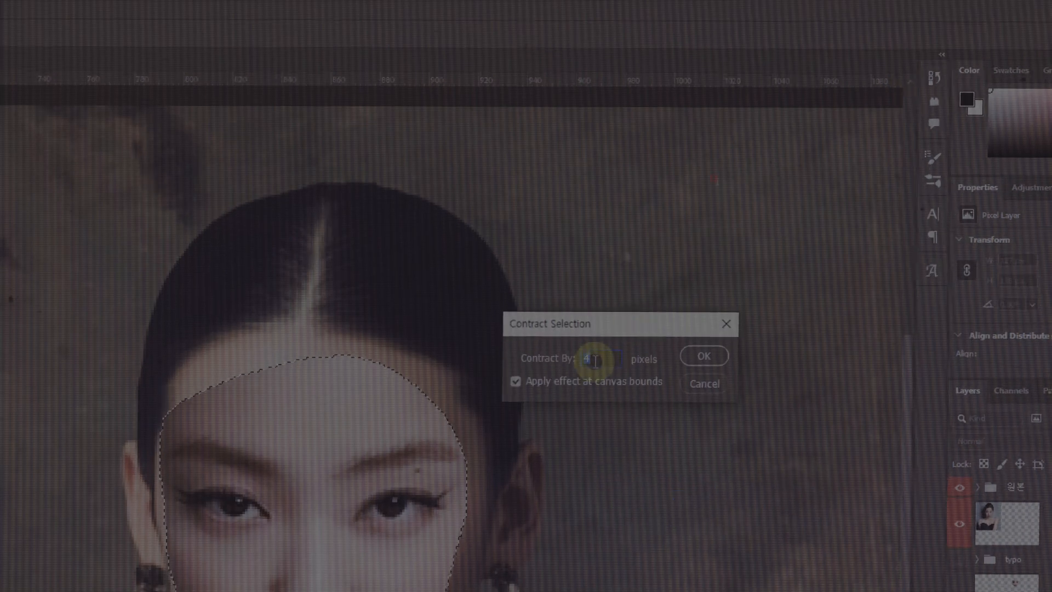